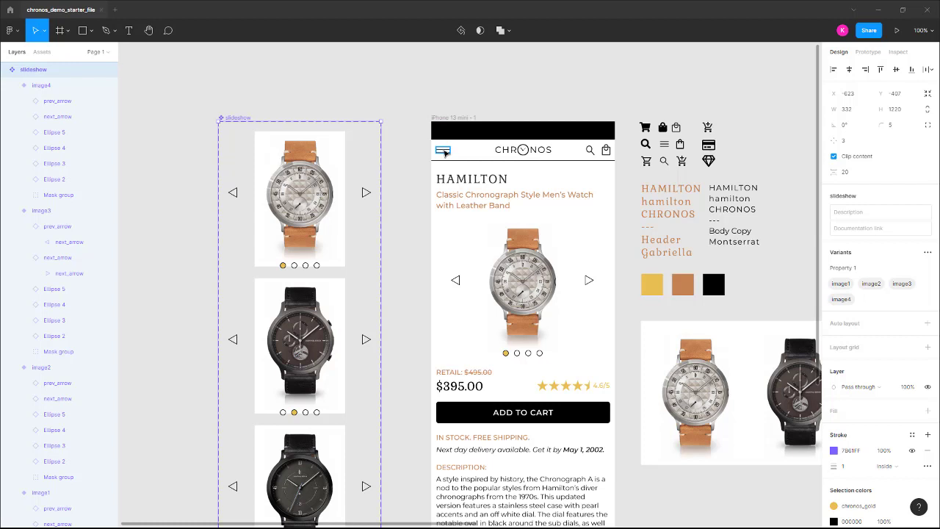
# Select the hamburger icon and Line 6, then add a 375×812 iPhone 13 mini frame.
pyautogui.click(444, 152)
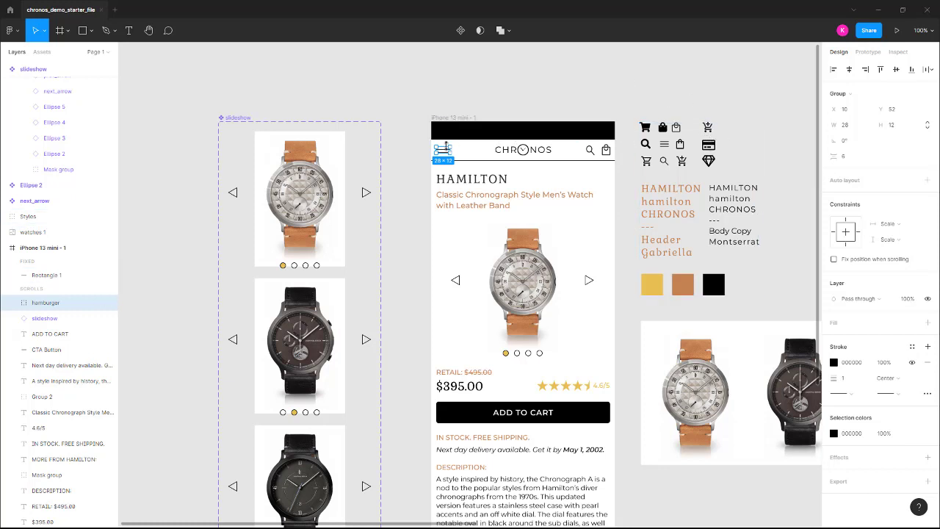
pyautogui.keyDown('shift'); pyautogui.click(486, 163); pyautogui.keyUp('shift')
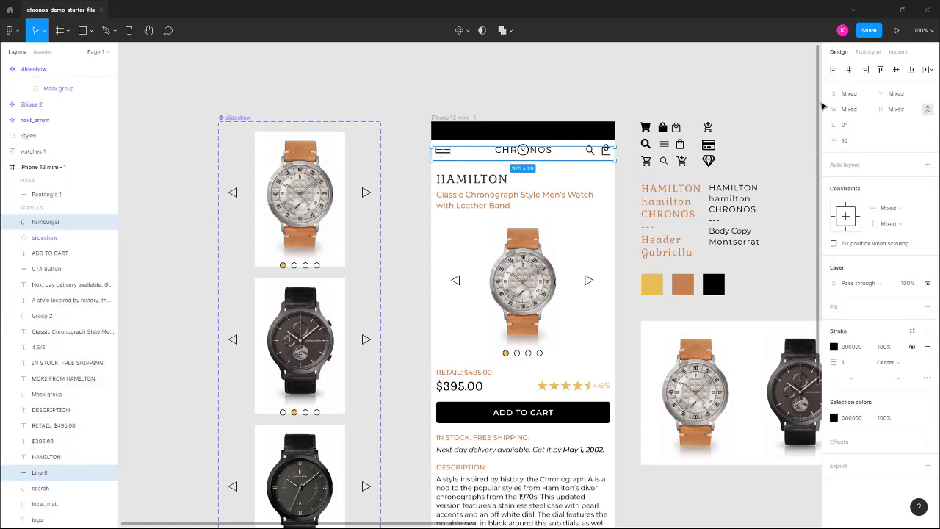
pyautogui.click(62, 31)
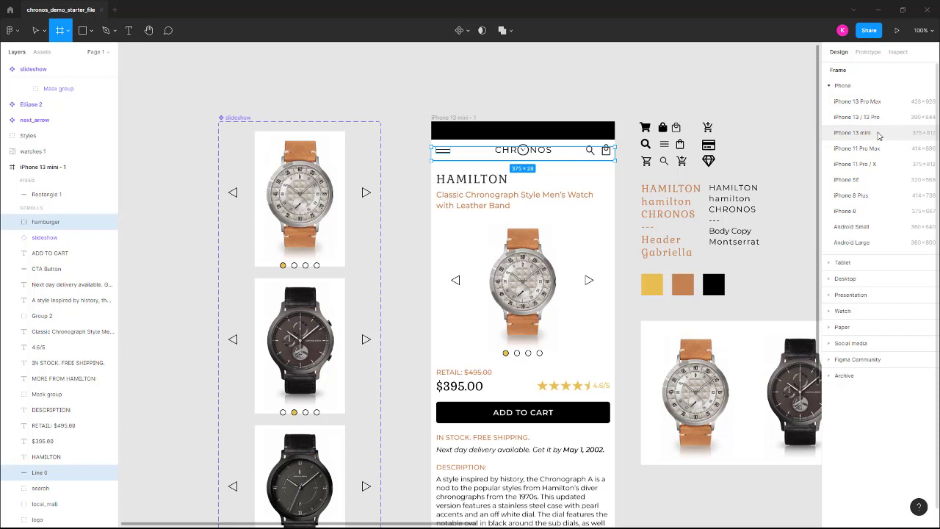
pyautogui.click(852, 133)
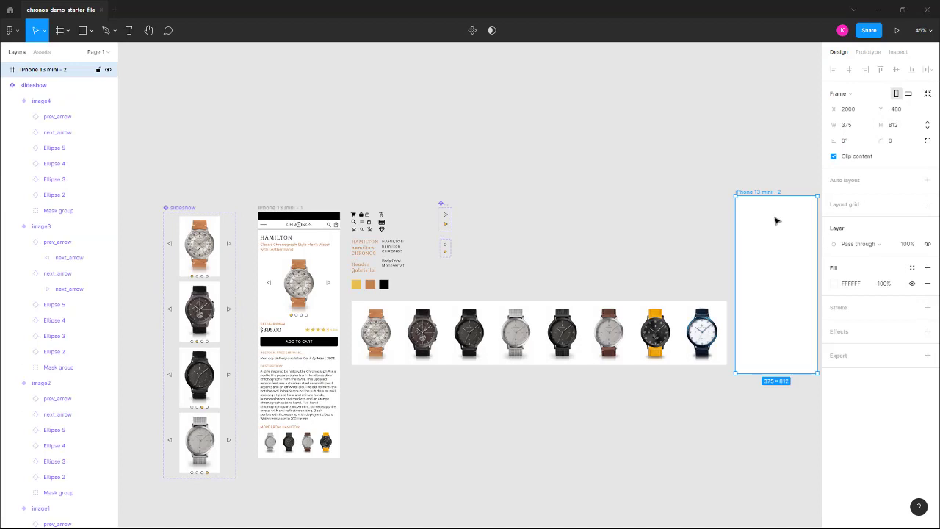
# Paste the hamburger icon and divider line into the new frame and zoom to fit it.
pyautogui.hotkey('ctrl', 'v')
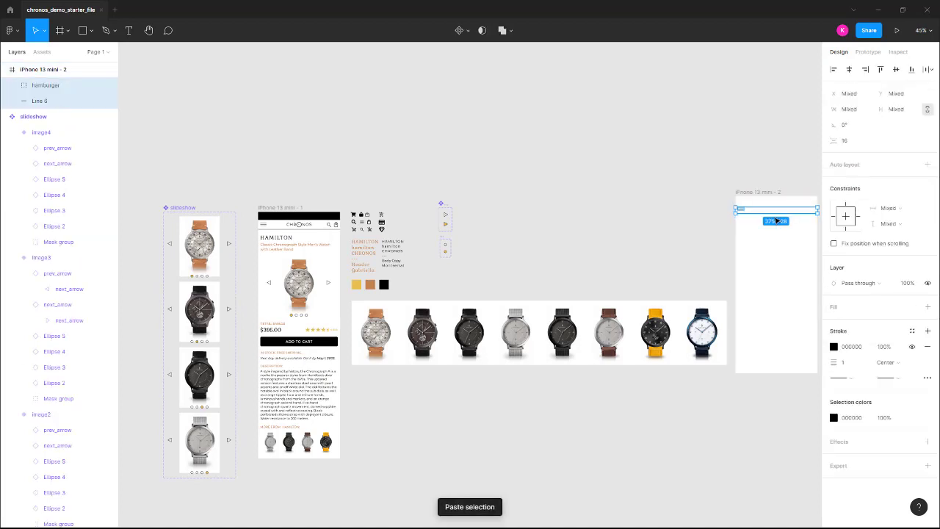
pyautogui.click(781, 178)
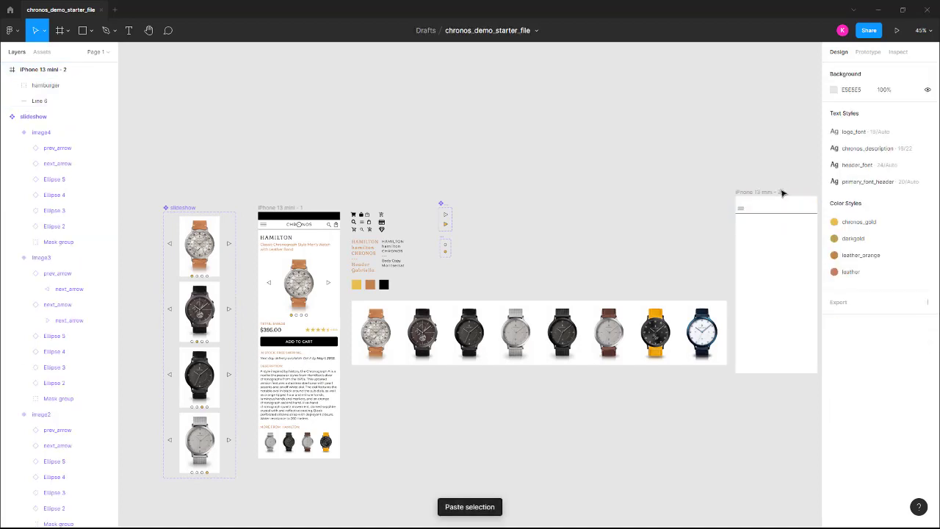
pyautogui.moveTo(761, 300); pyautogui.dragTo(609, 302)
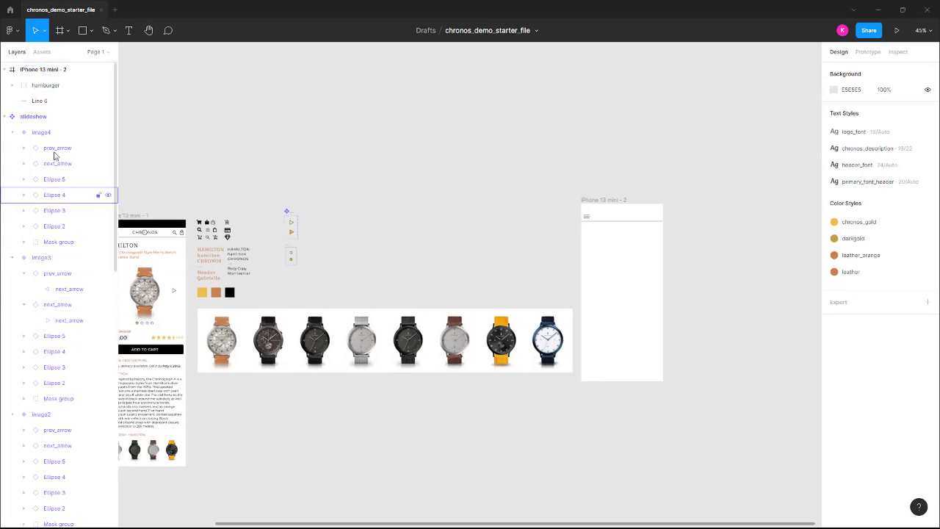
pyautogui.click(595, 201)
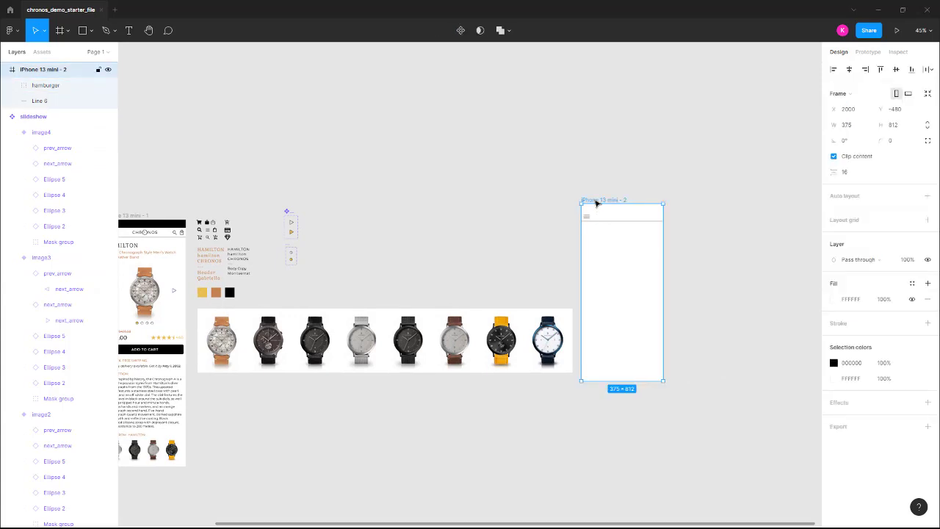
pyautogui.hotkey('shift', '2')
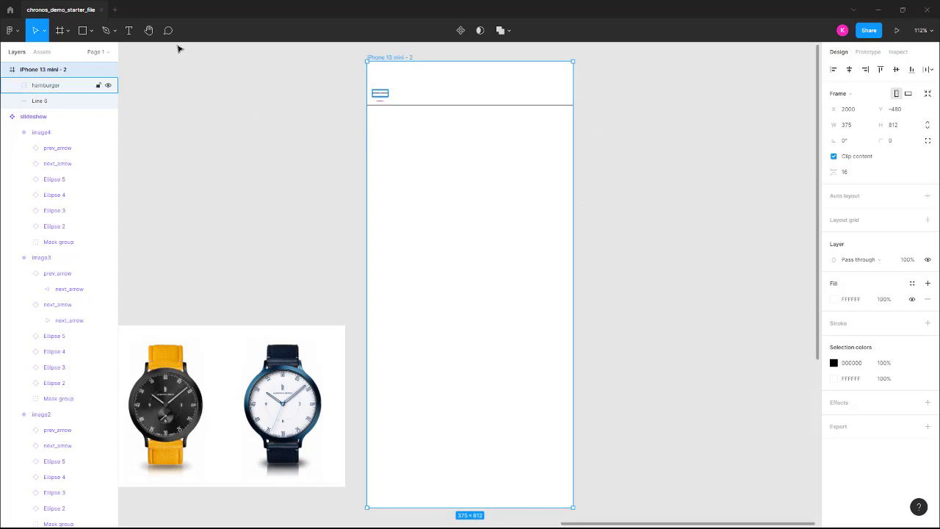
# Draw a 375×732 rectangle from the divider line to the frame bottom, filled with chronos_gold.
pyautogui.click(83, 30)
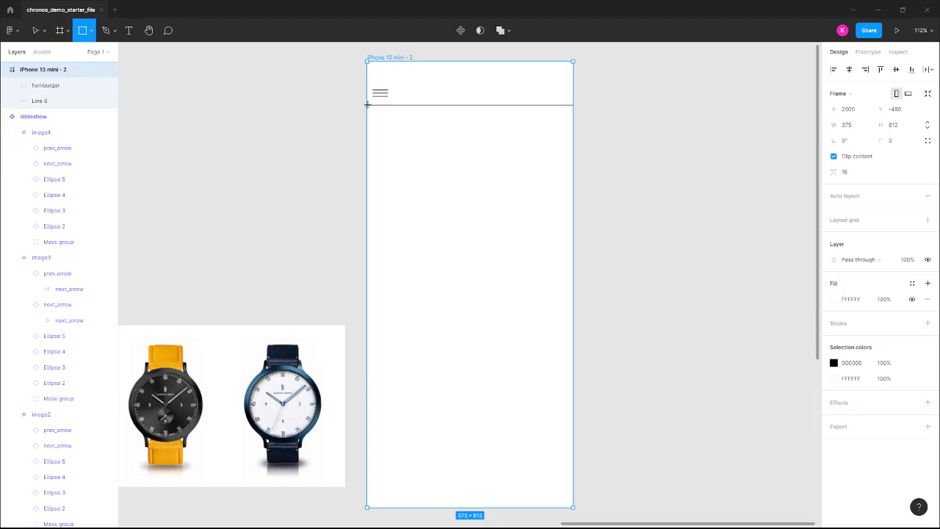
pyautogui.moveTo(366, 104)
pyautogui.mouseDown()
pyautogui.moveTo(555, 211)
pyautogui.moveTo(578, 207)
pyautogui.moveTo(574, 231)
pyautogui.mouseUp()
pyautogui.moveTo(569, 306); pyautogui.dragTo(574, 512)
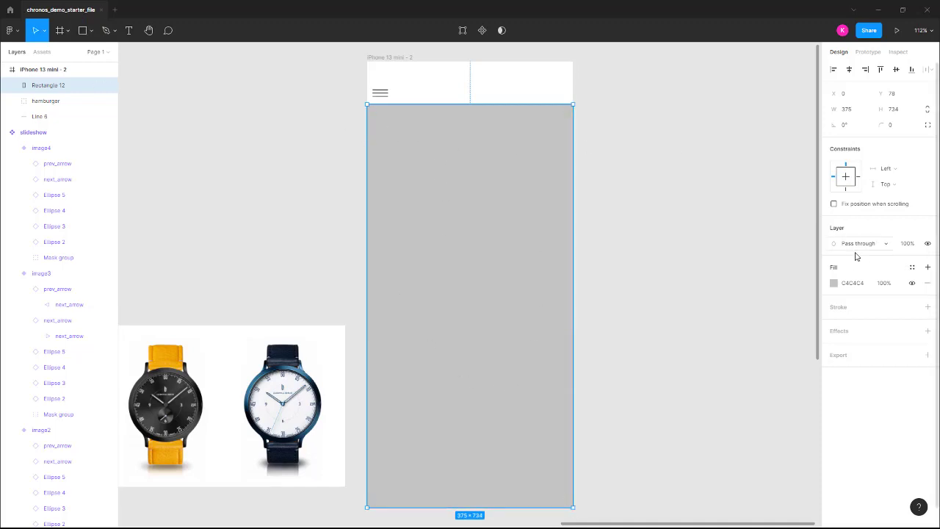
pyautogui.click(912, 268)
pyautogui.click(843, 327)
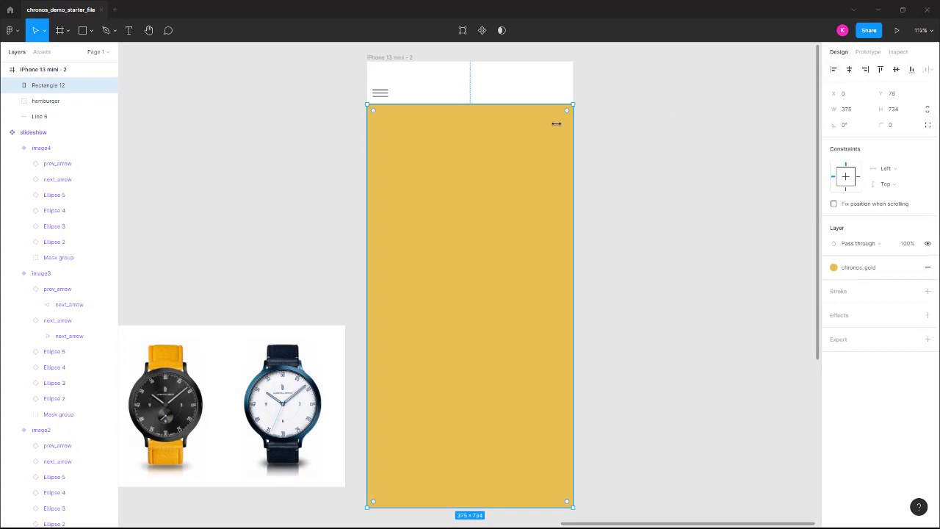
pyautogui.moveTo(470, 104)
pyautogui.mouseDown()
pyautogui.moveTo(470, 122)
pyautogui.moveTo(470, 107)
pyautogui.mouseUp()
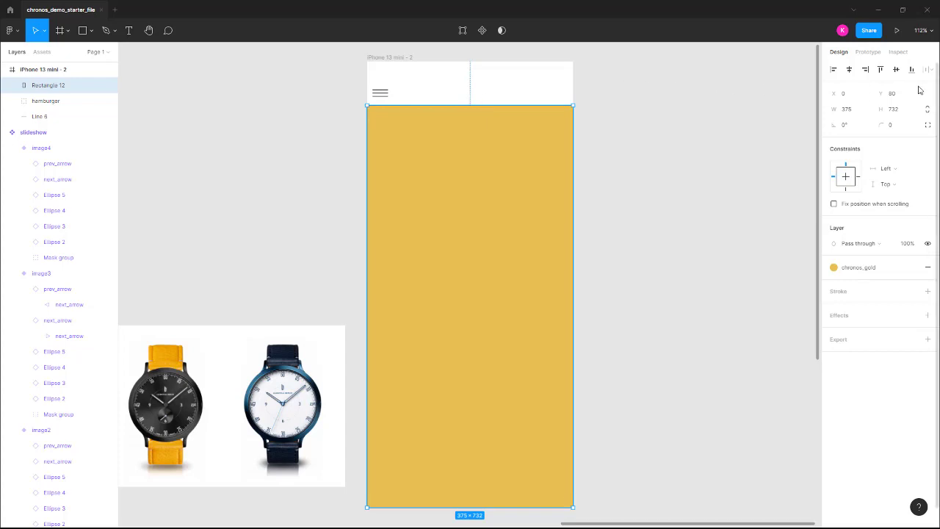
pyautogui.click(616, 108)
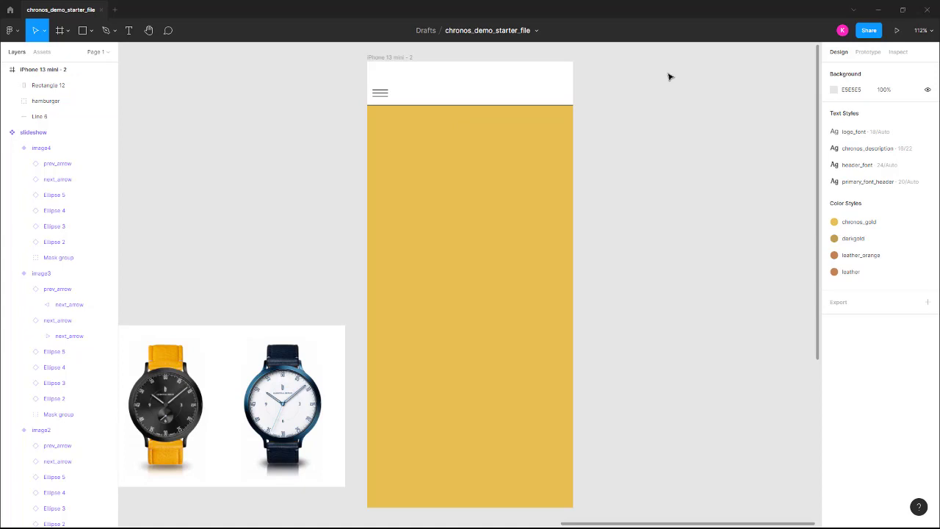
# Add a BRANDS text layer in the gold panel using the header_font text style.
pyautogui.click(130, 30)
pyautogui.click(394, 147)
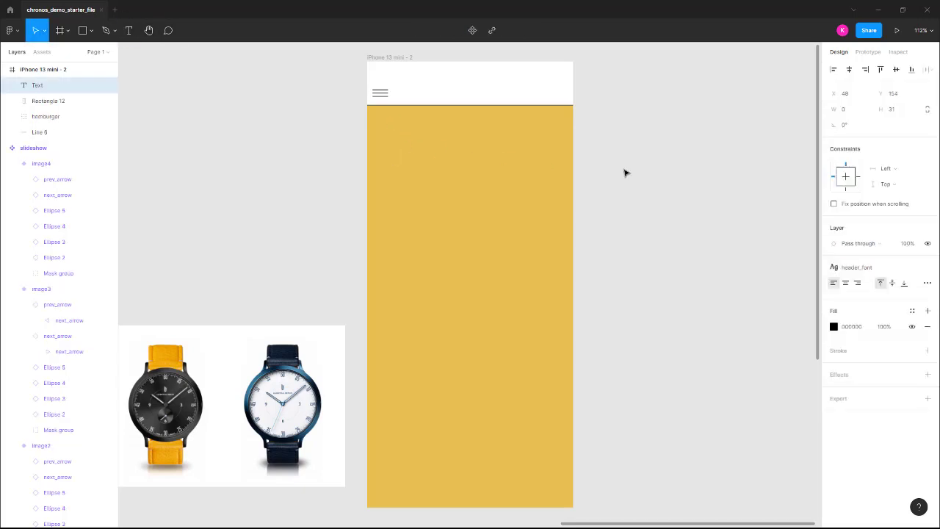
pyautogui.click(890, 265)
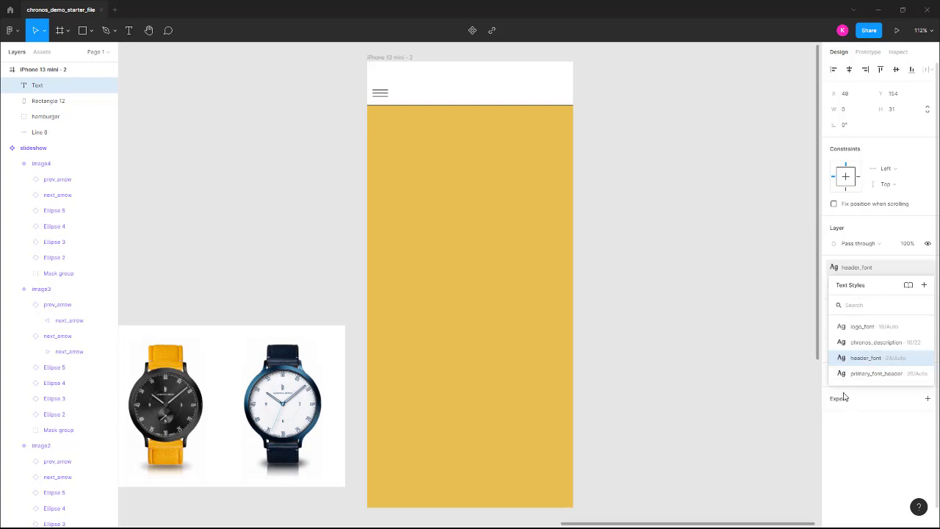
pyautogui.click(843, 360)
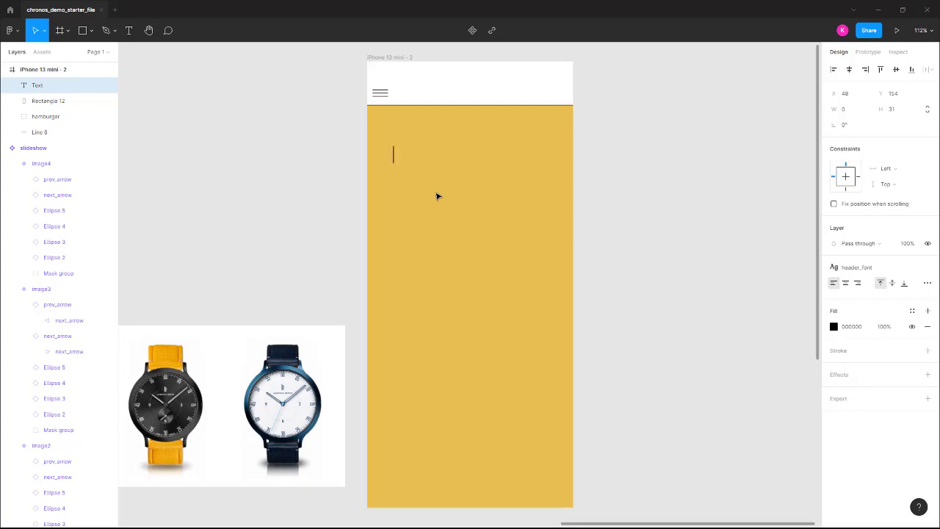
pyautogui.write('bRA')
pyautogui.press('BackSpace')
pyautogui.press('BackSpace')
pyautogui.press('BackSpace')
pyautogui.write('b')
pyautogui.press('BackSpace')
pyautogui.press('capslock')
pyautogui.write('BR')
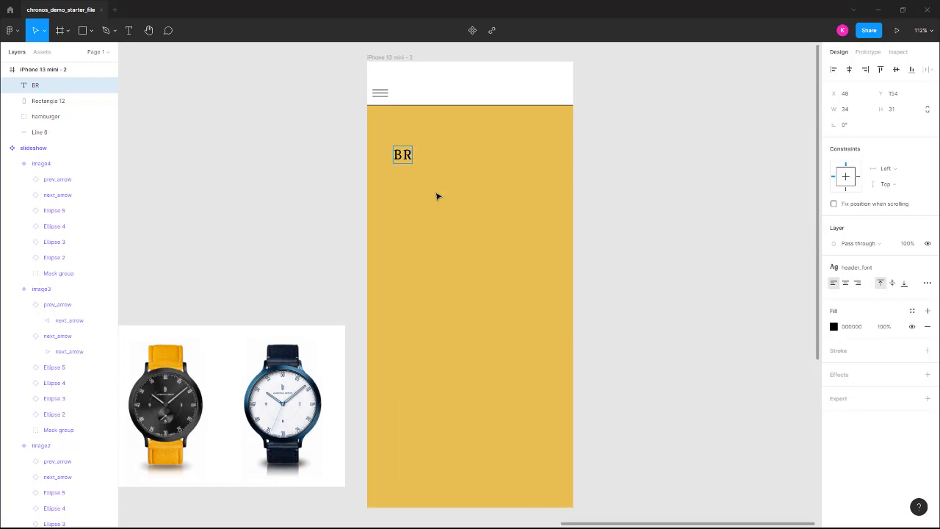
pyautogui.press('BackSpace')
pyautogui.write('rand')
pyautogui.press('BackSpace')
pyautogui.press('BackSpace')
pyautogui.press('BackSpace')
pyautogui.write('RANDS')
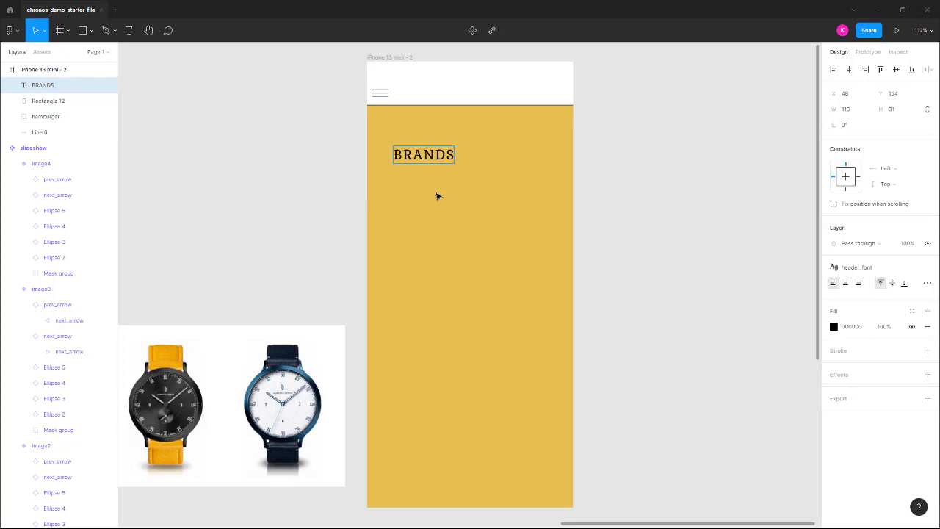
pyautogui.press('Escape')
# Position BRANDS at X 40, Y 120 and place a copy just below it.
pyautogui.moveTo(424, 158); pyautogui.dragTo(418, 129)
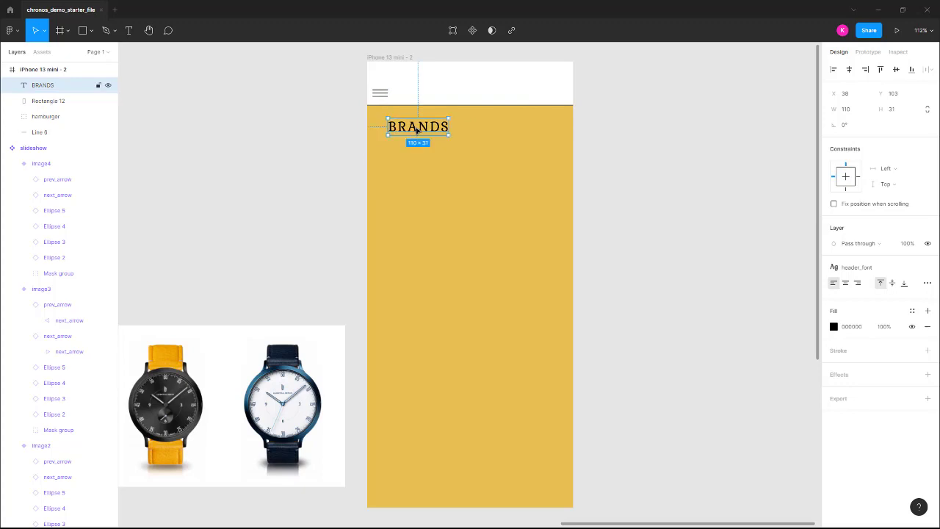
pyautogui.click(902, 96)
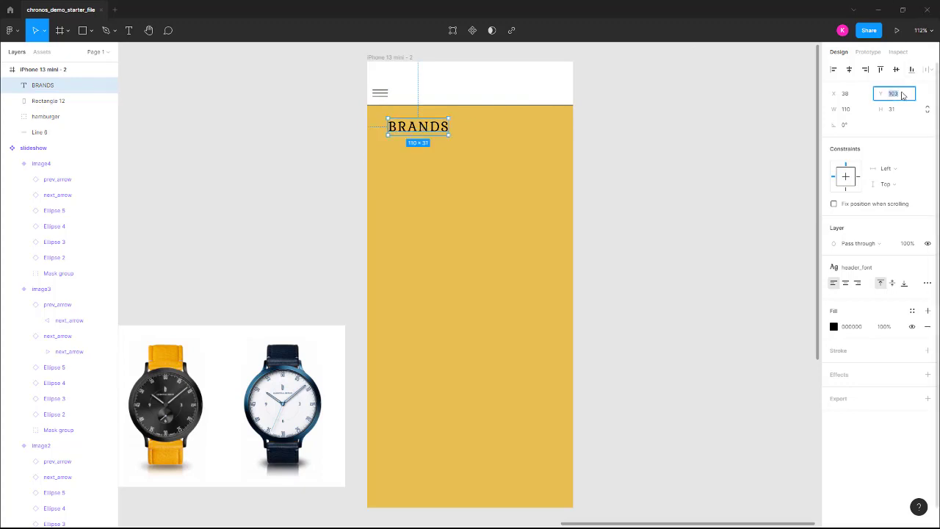
pyautogui.press('Return')
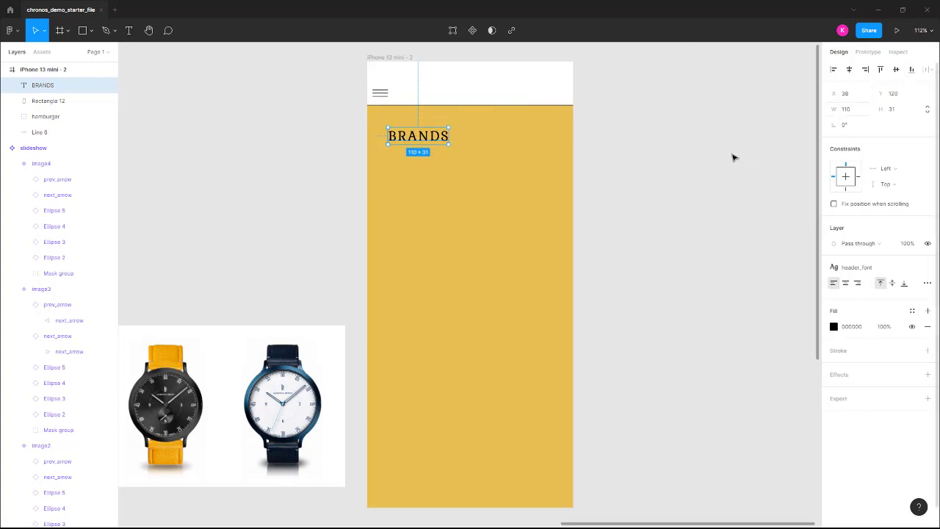
pyautogui.click(858, 99)
pyautogui.write('40')
pyautogui.press('Return')
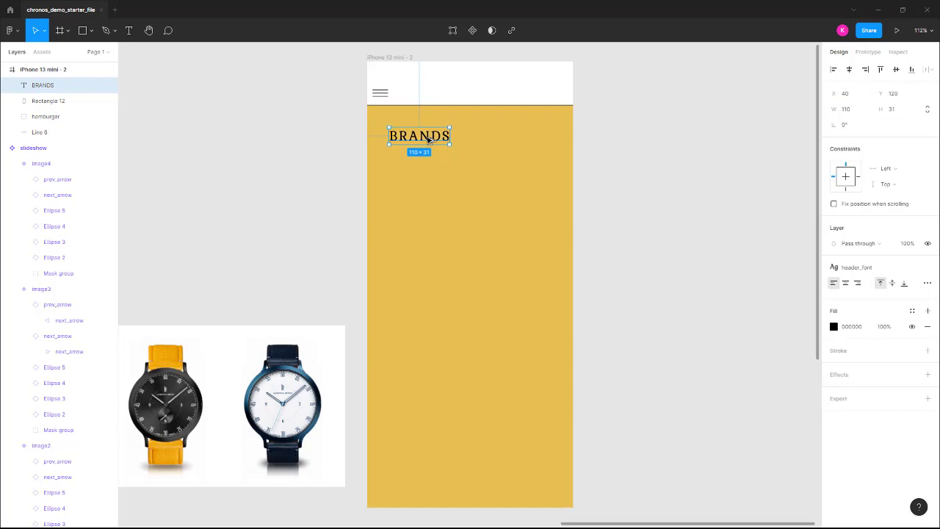
pyautogui.moveTo(429, 140); pyautogui.dragTo(423, 177)
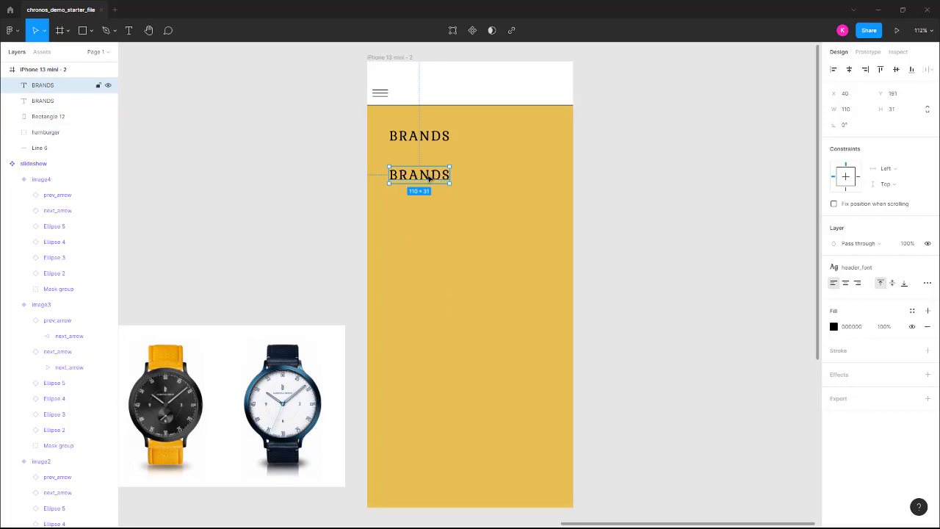
# Make three more evenly spaced BRANDS copies and rename the second and third labels STYLES and MEN'S.
pyautogui.hotkey('ctrl', 'd')
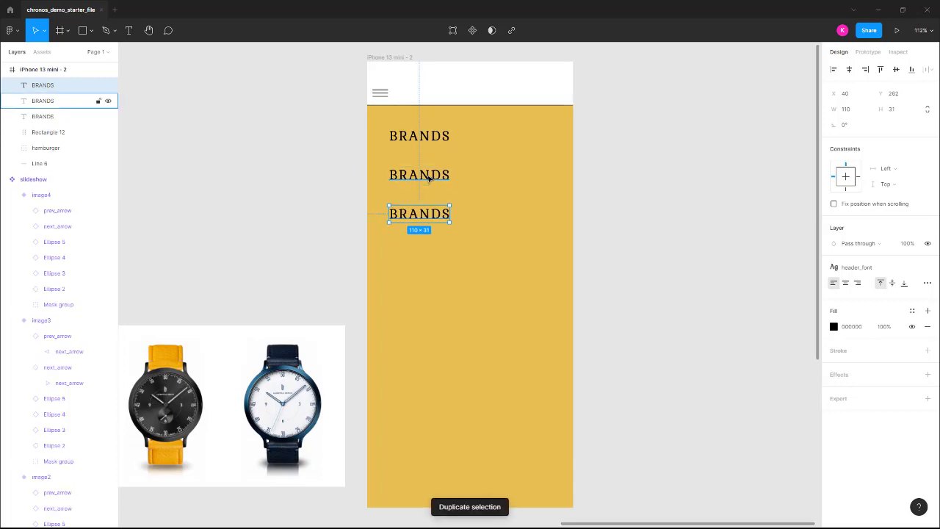
pyautogui.hotkey('ctrl', 'd')
pyautogui.hotkey('ctrl', 'd')
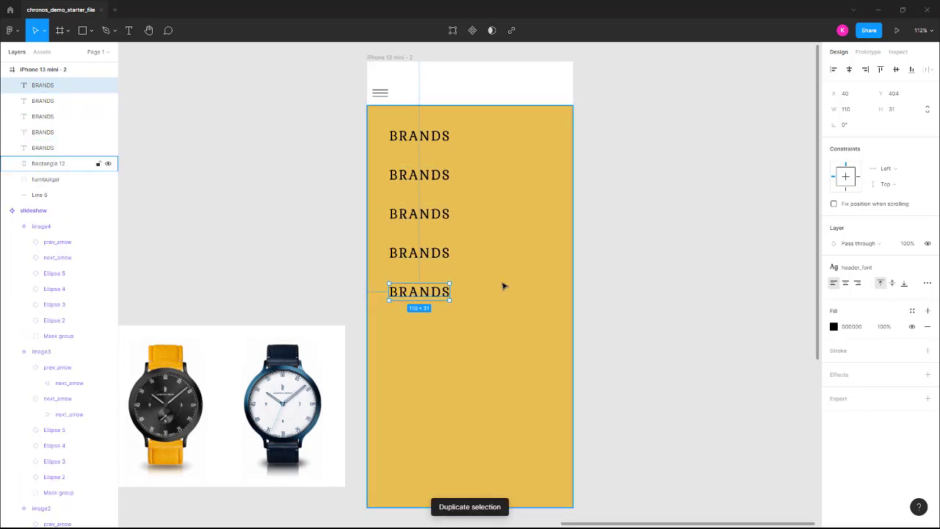
pyautogui.hotkey('ctrl', 'd')
pyautogui.hotkey('ctrl', 'd')
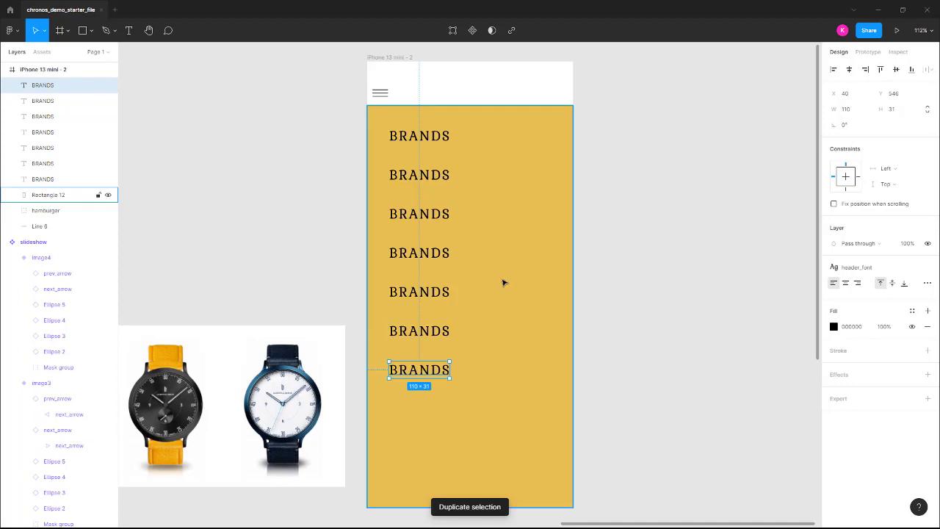
pyautogui.click(417, 177)
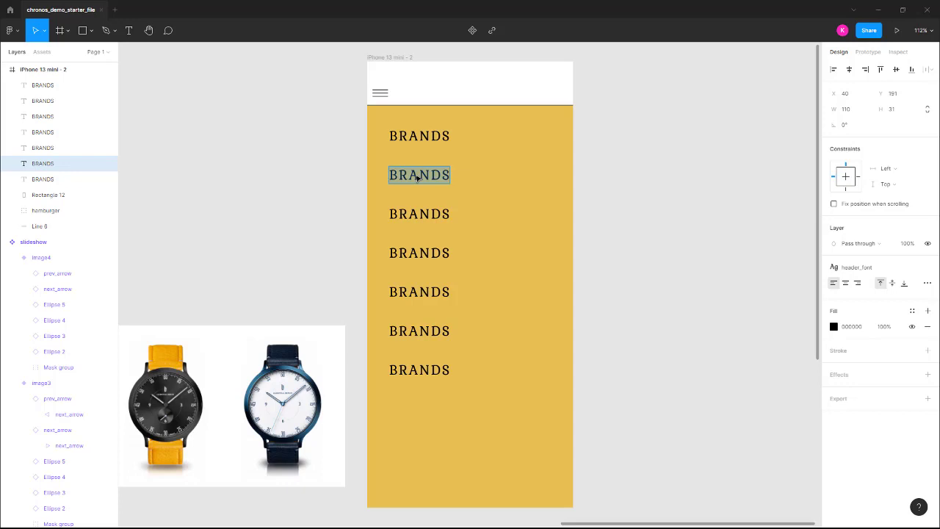
pyautogui.write('STYLES')
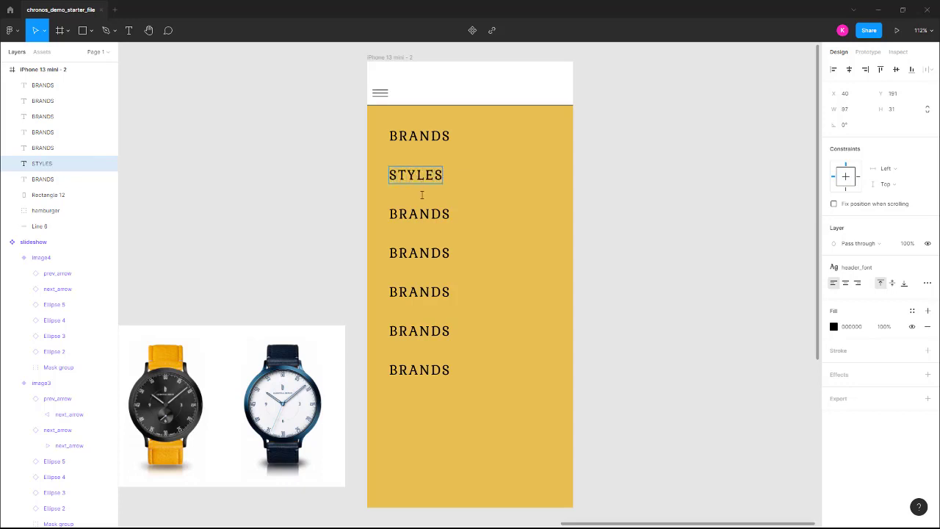
pyautogui.doubleClick(419, 213)
pyautogui.write('M')
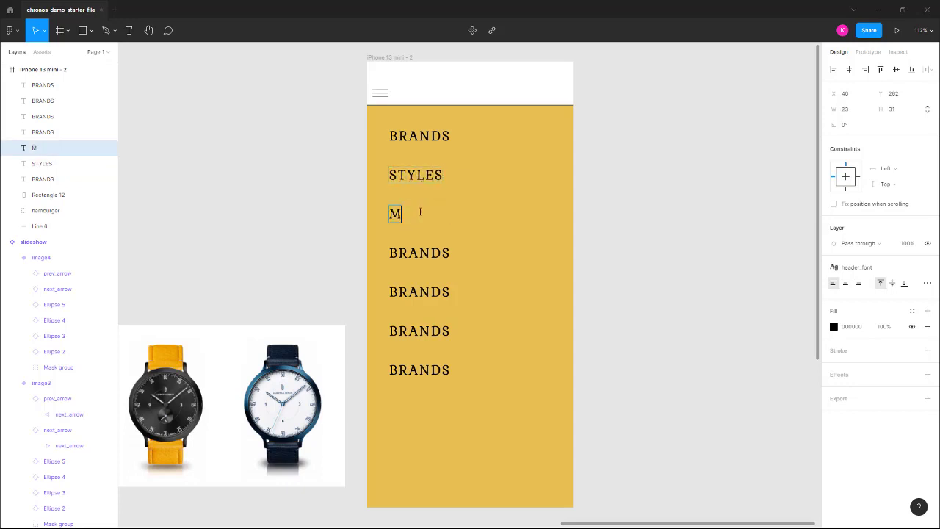
pyautogui.write("EN'S")
# Rename the remaining labels WOMEN'S, ACCESSORIES, SEARCH and CONTACT.
pyautogui.doubleClick(426, 251)
pyautogui.write('W')
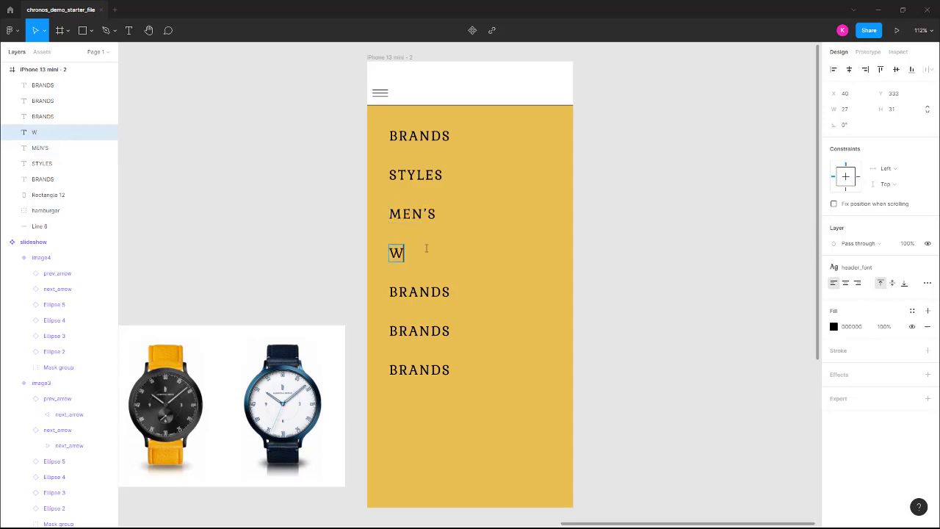
pyautogui.write('OMENS')
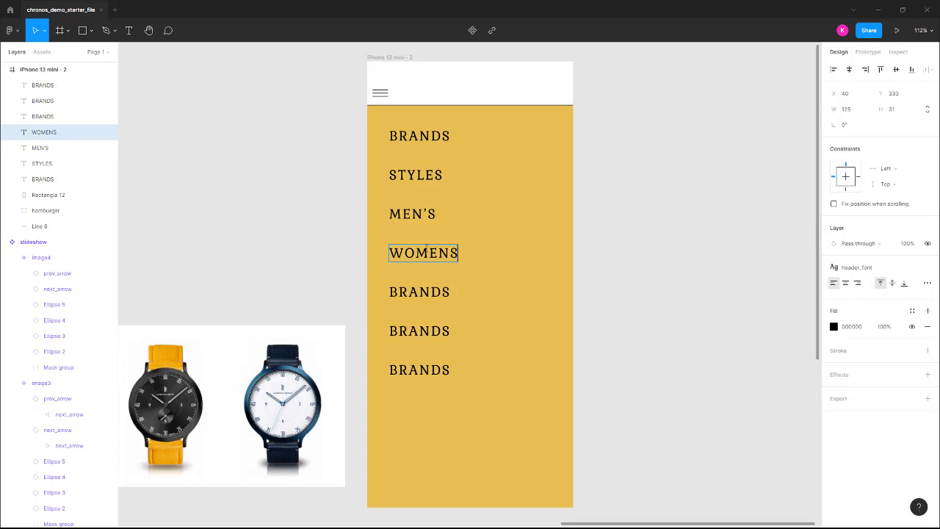
pyautogui.press('BackSpace')
pyautogui.write("'S")
pyautogui.doubleClick(423, 292)
pyautogui.write('ACCES')
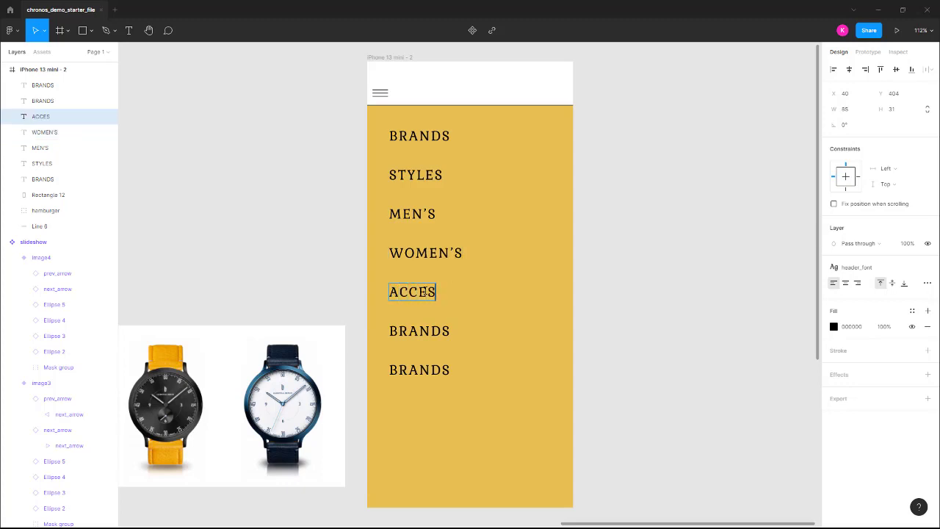
pyautogui.write('SORIES')
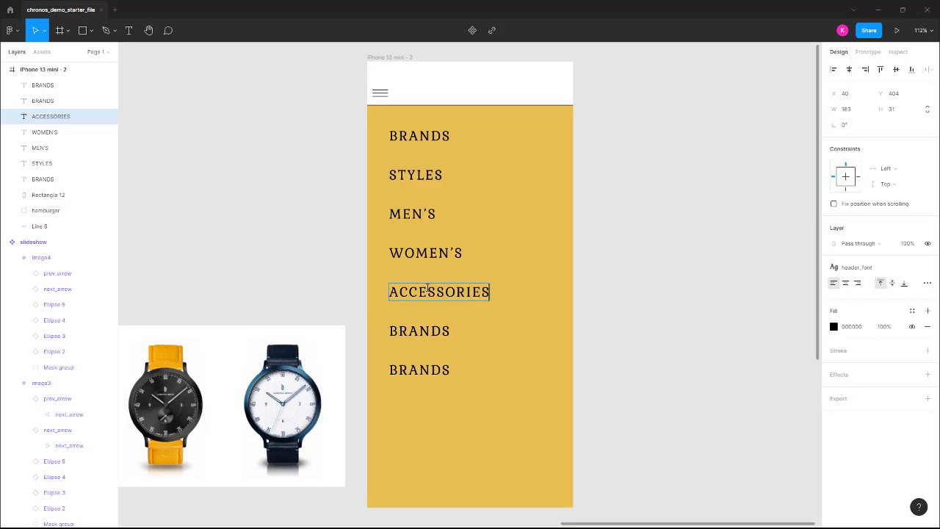
pyautogui.click(417, 330)
pyautogui.doubleClick(431, 332)
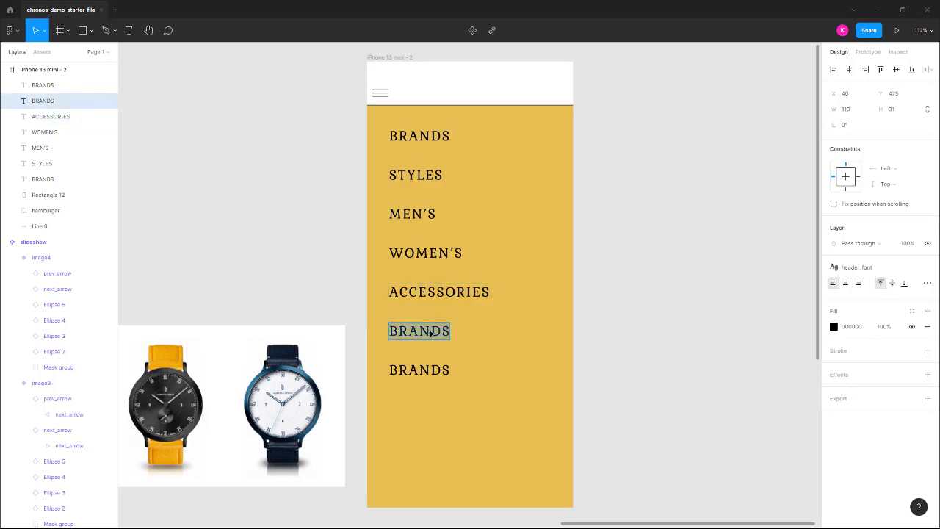
pyautogui.write('S')
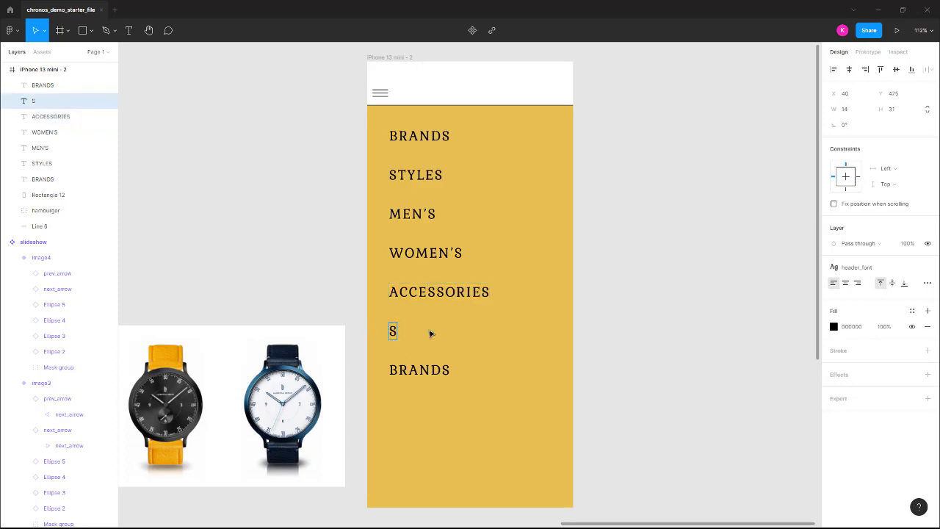
pyautogui.write('EARCH')
pyautogui.doubleClick(430, 362)
pyautogui.write('C')
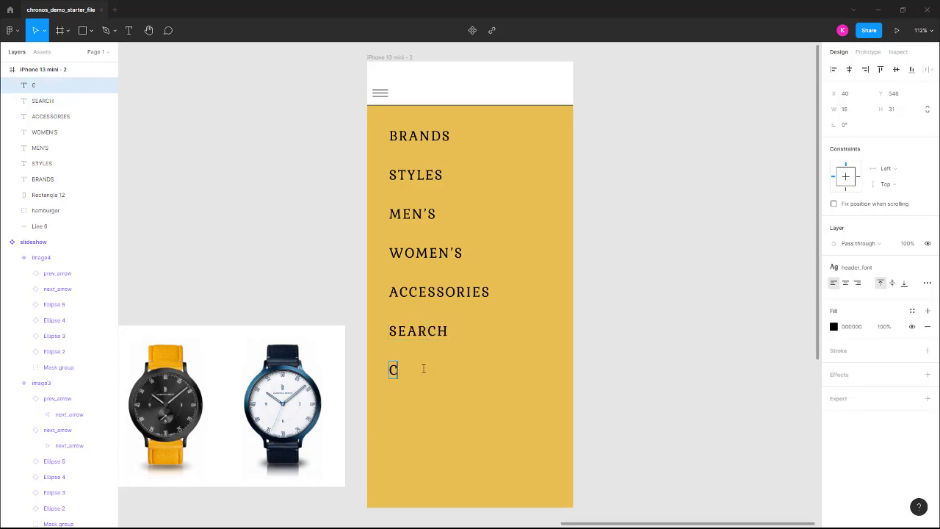
pyautogui.write('ONTACT')
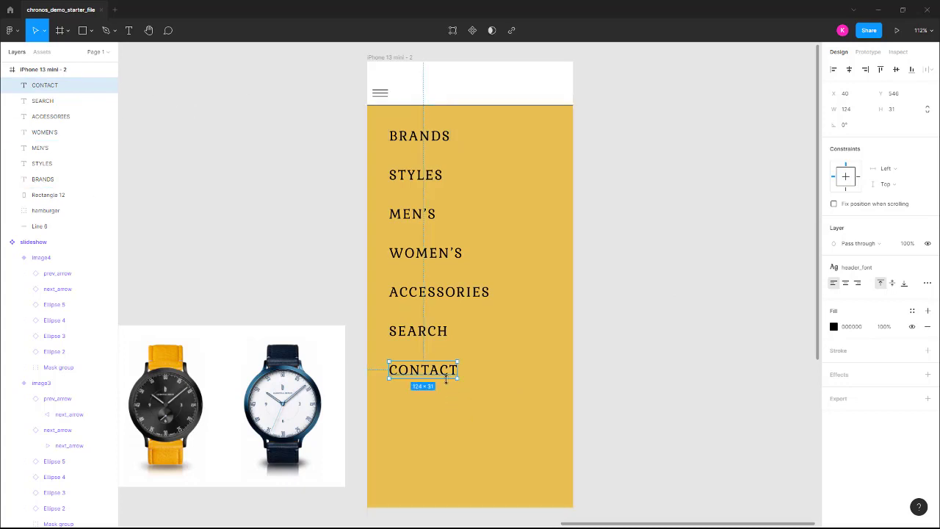
# Select all seven menu labels and group them.
pyautogui.keyDown('shift'); pyautogui.click(424, 332); pyautogui.keyUp('shift')
pyautogui.keyDown('shift'); pyautogui.click(427, 291); pyautogui.keyUp('shift')
pyautogui.keyDown('shift'); pyautogui.click(428, 253); pyautogui.keyUp('shift')
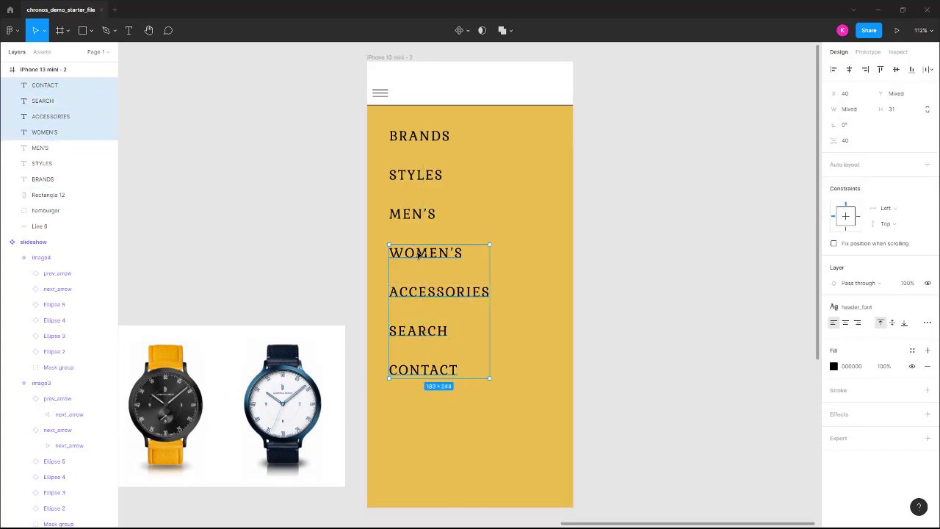
pyautogui.keyDown('shift'); pyautogui.click(417, 215); pyautogui.keyUp('shift')
pyautogui.keyDown('shift'); pyautogui.click(425, 176); pyautogui.keyUp('shift')
pyautogui.keyDown('shift'); pyautogui.click(435, 132); pyautogui.keyUp('shift')
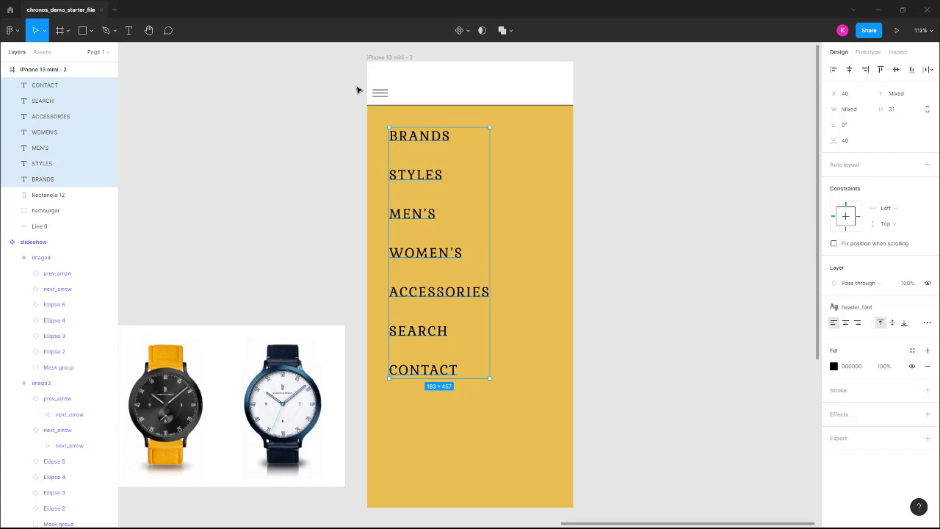
pyautogui.rightClick(417, 137)
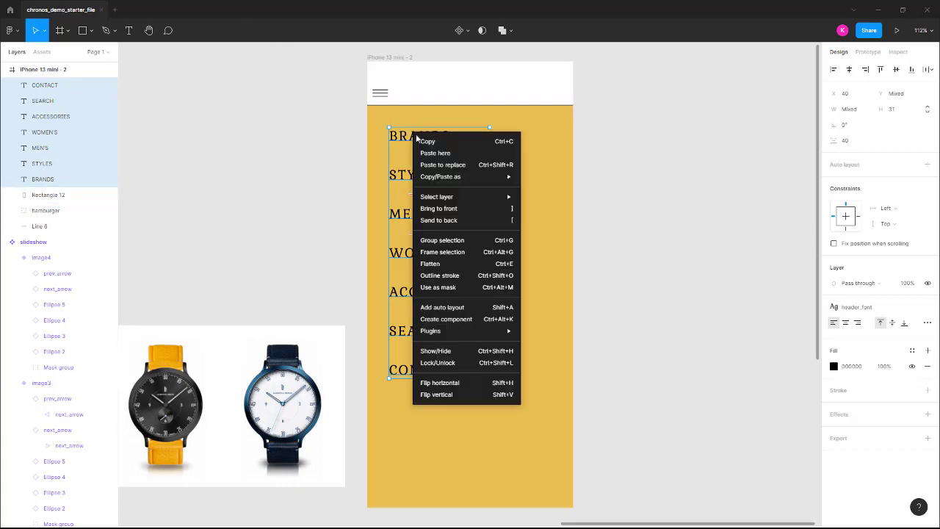
pyautogui.click(476, 240)
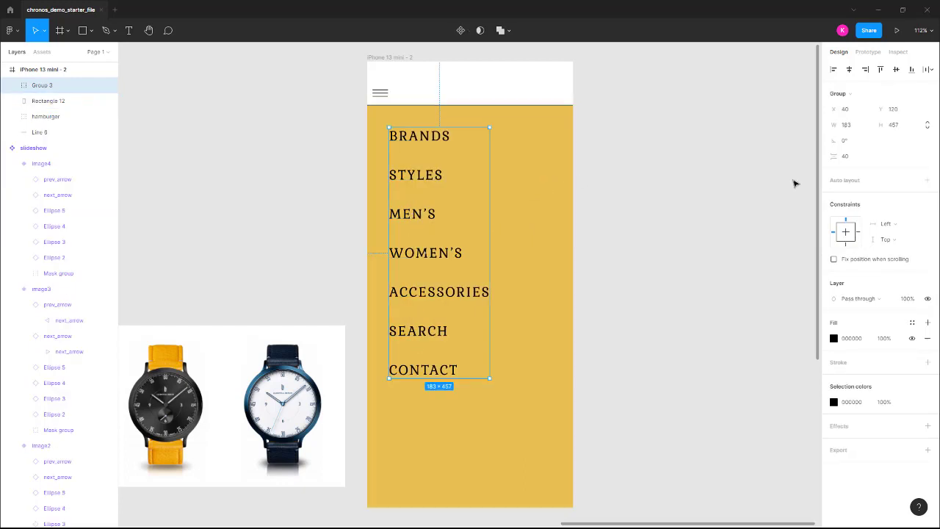
# Turn the group into a vertical auto layout frame with 30 spacing between items.
pyautogui.click(929, 181)
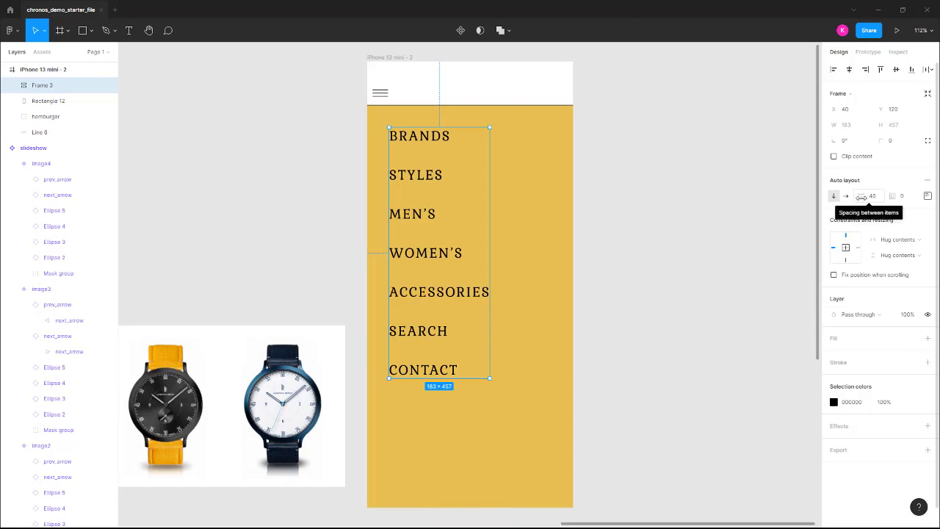
pyautogui.moveTo(864, 198); pyautogui.dragTo(854, 192)
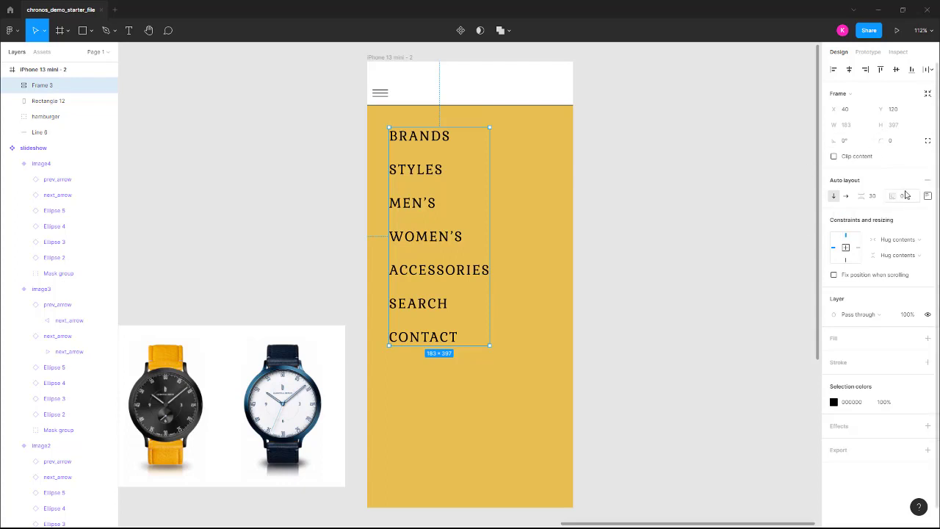
pyautogui.click(847, 197)
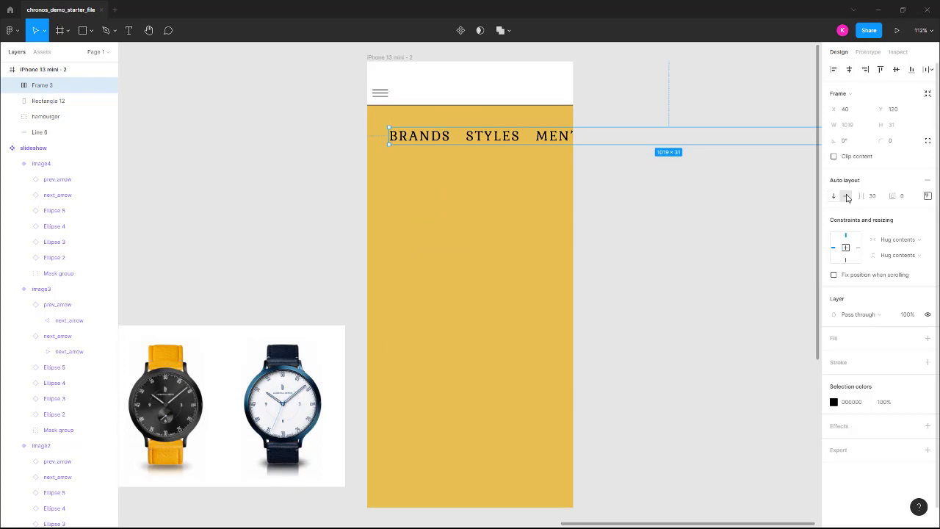
pyautogui.click(836, 197)
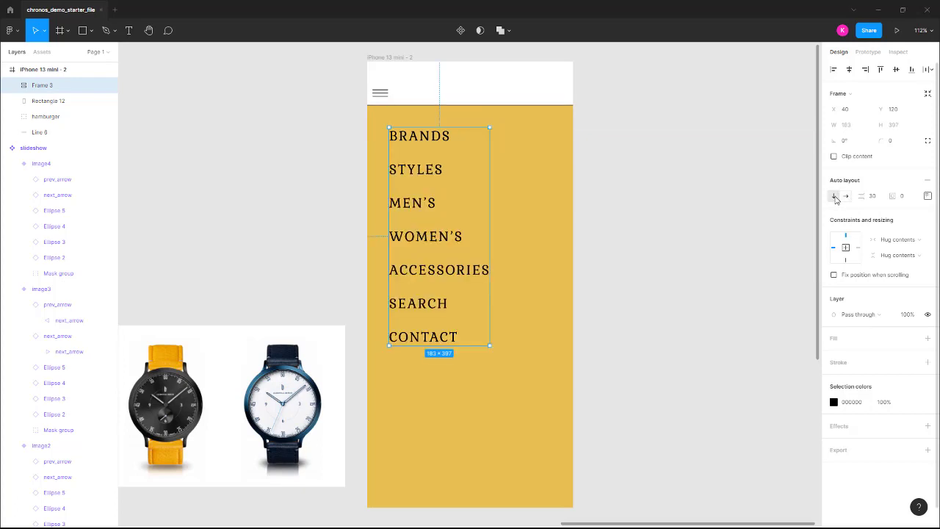
pyautogui.doubleClick(426, 205)
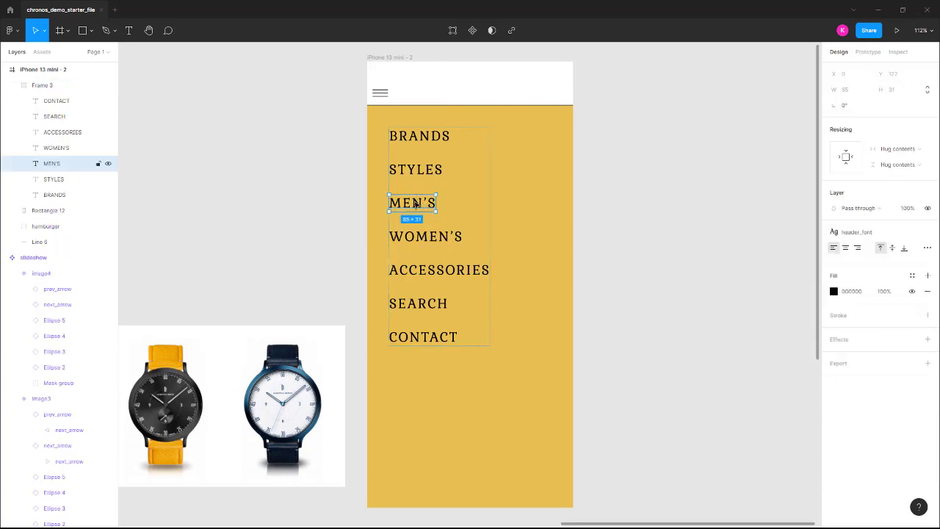
# Drag BRANDS and STYLES below WOMEN'S so the list starts MEN'S, WOMEN'S, BRANDS, STYLES.
pyautogui.moveTo(416, 137); pyautogui.dragTo(415, 243)
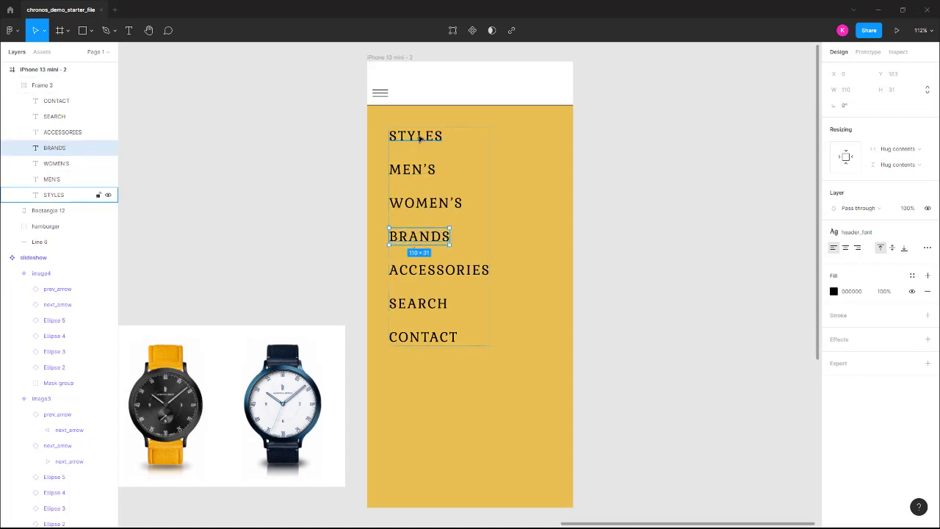
pyautogui.moveTo(425, 136); pyautogui.dragTo(417, 205)
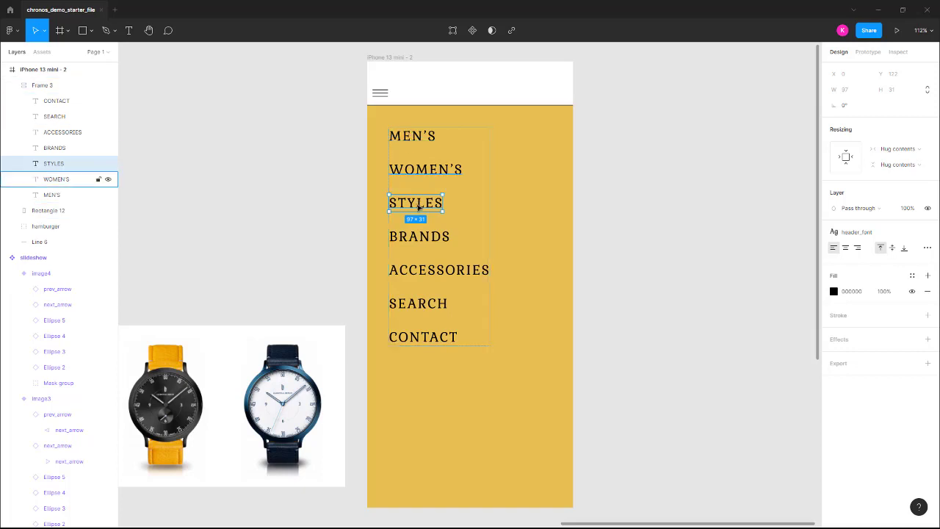
pyautogui.moveTo(416, 208); pyautogui.dragTo(422, 243)
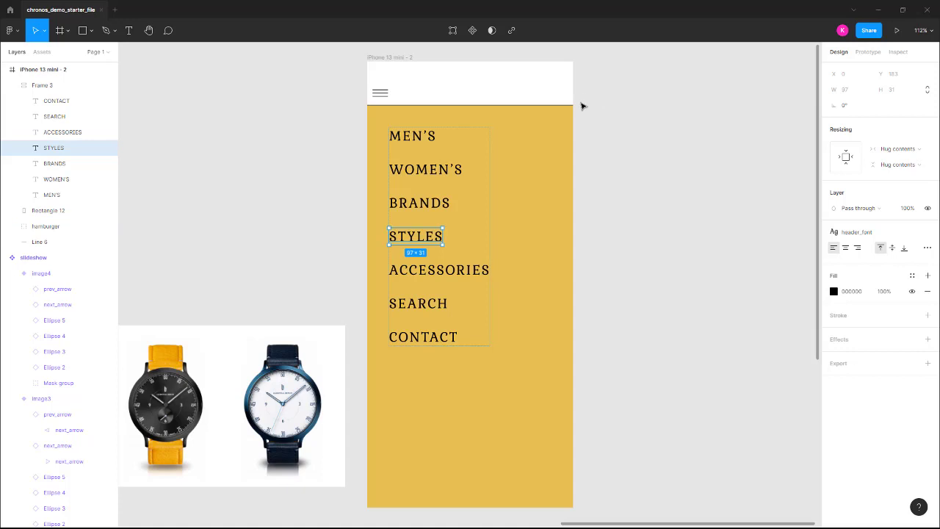
pyautogui.click(621, 153)
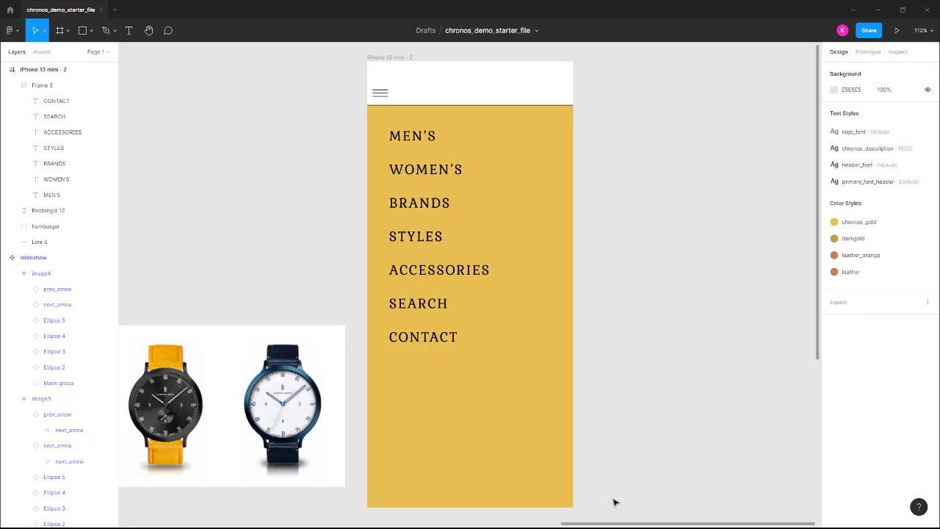
# Make the menu, gold rectangle, hamburger and Line 6 into Component 1 beside the phone frame.
pyautogui.moveTo(593, 517); pyautogui.dragTo(364, 78)
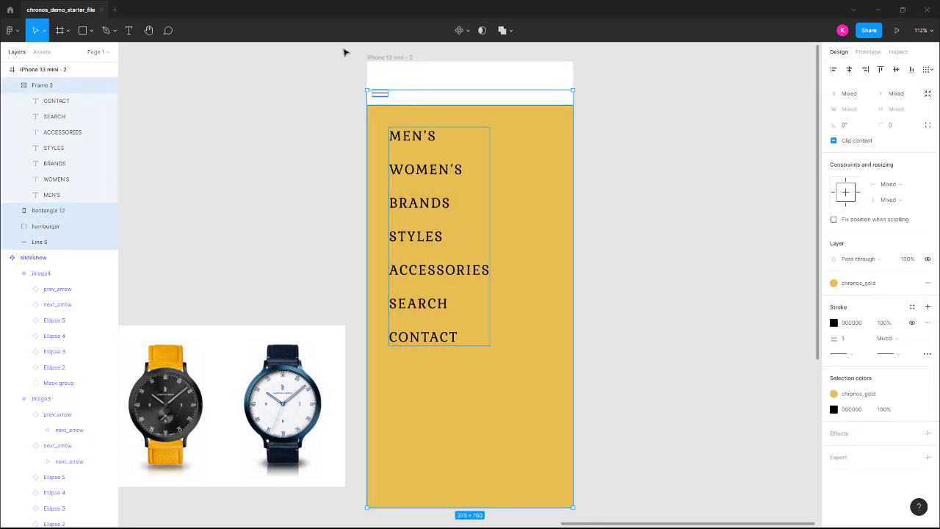
pyautogui.click(460, 30)
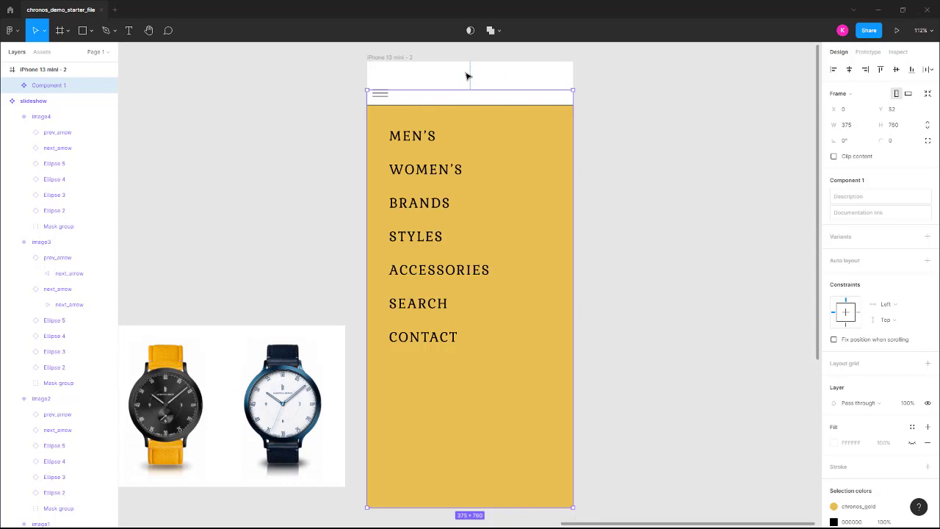
pyautogui.moveTo(381, 93); pyautogui.dragTo(609, 97)
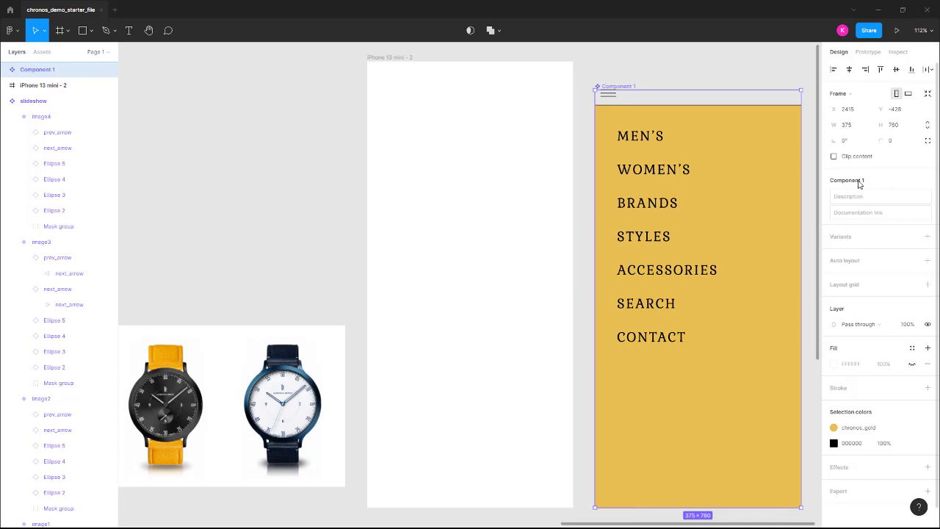
pyautogui.click(928, 239)
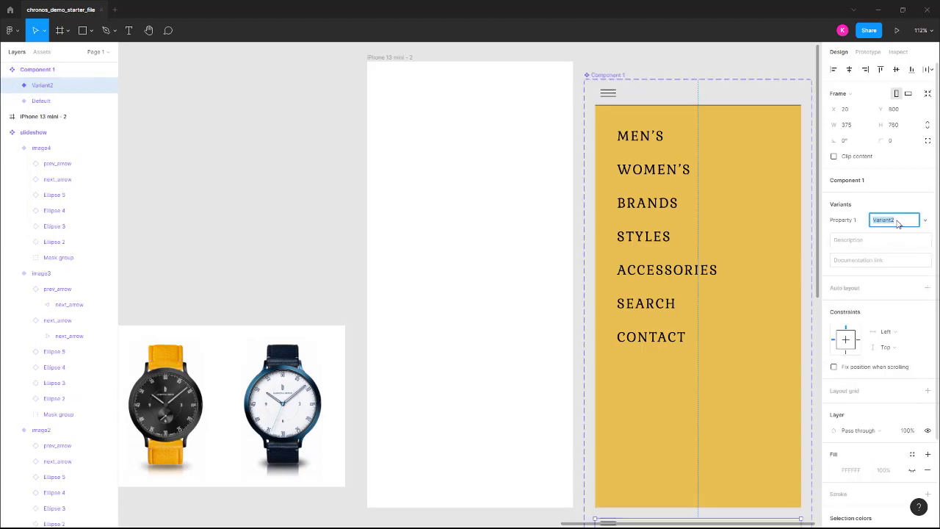
pyautogui.write('open')
pyautogui.press('Return')
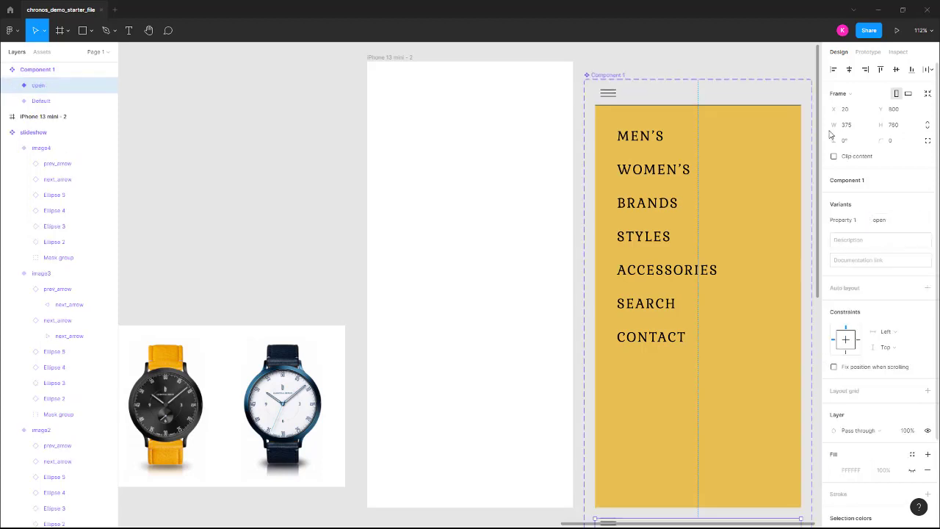
pyautogui.scroll(1, 677, 172)
pyautogui.scroll(-4, 677, 172)
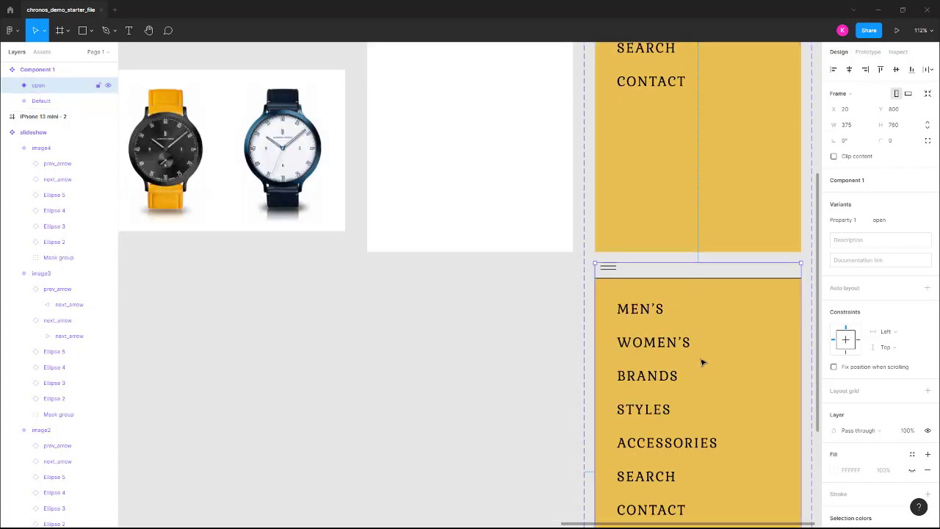
pyautogui.scroll(1, 671, 325)
pyautogui.scroll(2, 677, 278)
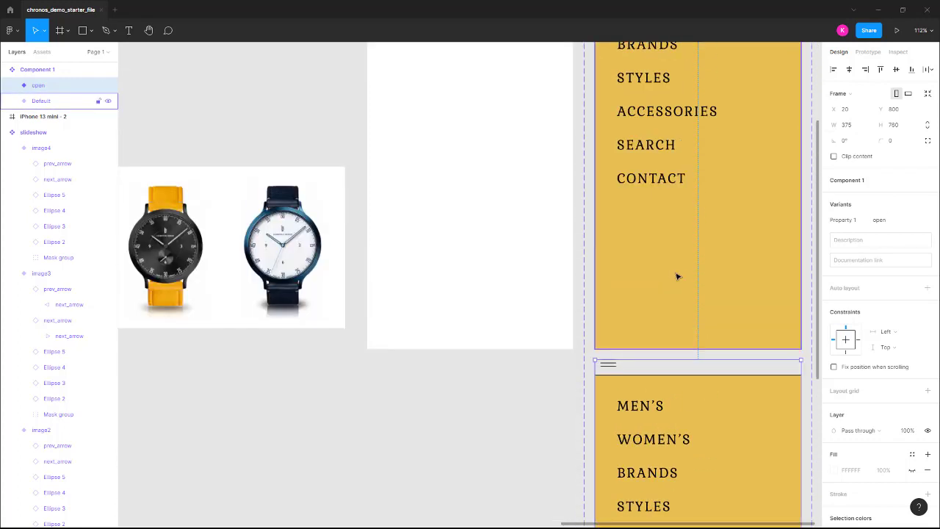
pyautogui.press('-')
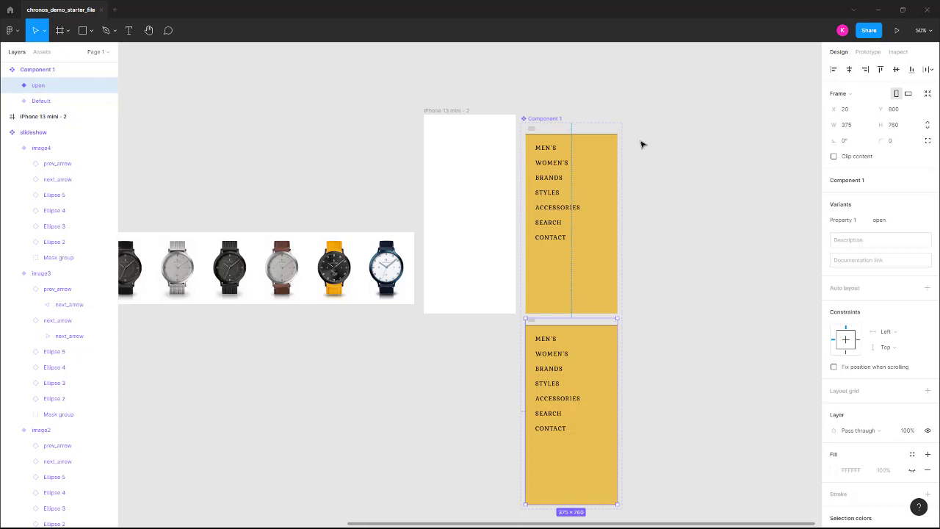
pyautogui.hotkey('ctrl', 'z')
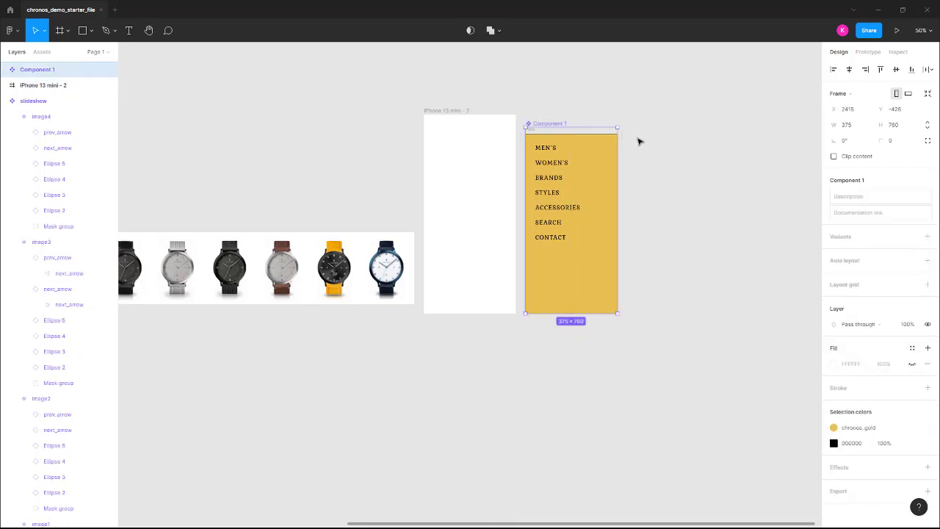
pyautogui.doubleClick(592, 153)
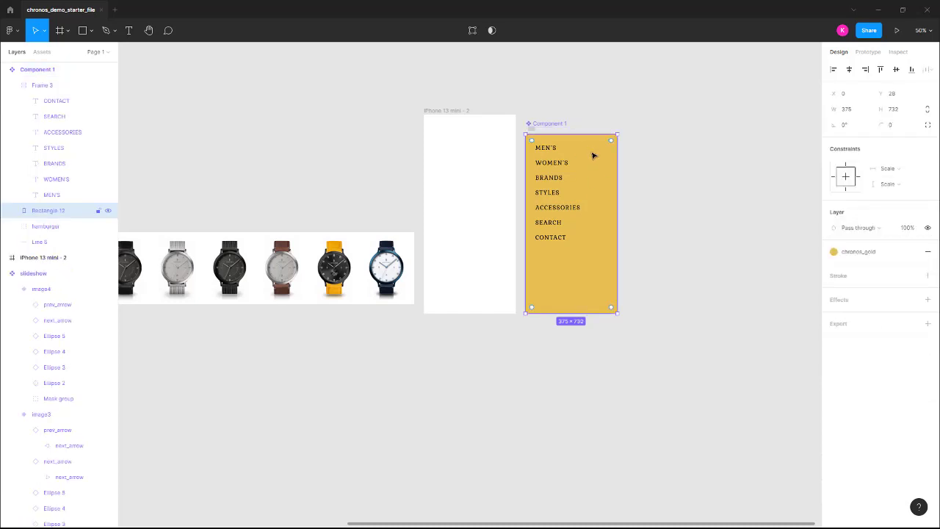
pyautogui.hotkey('shift', '0')
pyautogui.scroll(4, 716, 151)
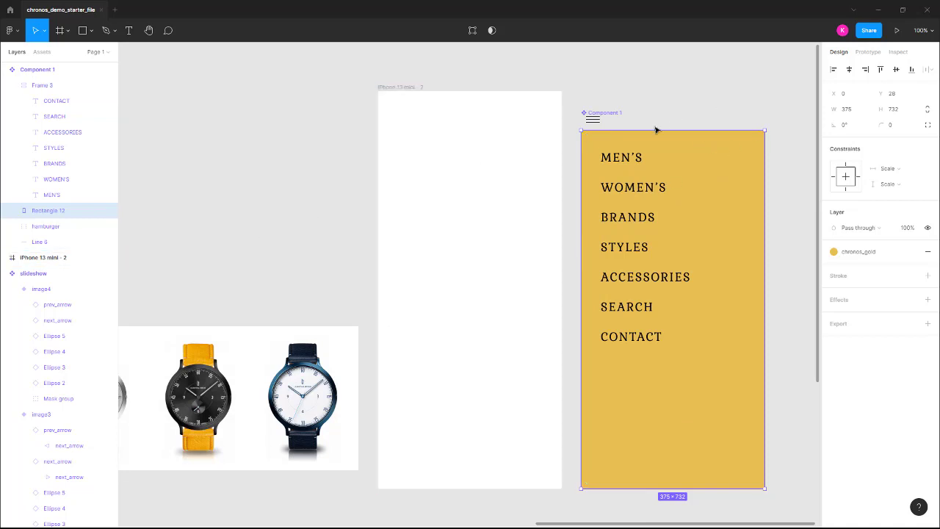
pyautogui.moveTo(251, 242); pyautogui.dragTo(856, 276)
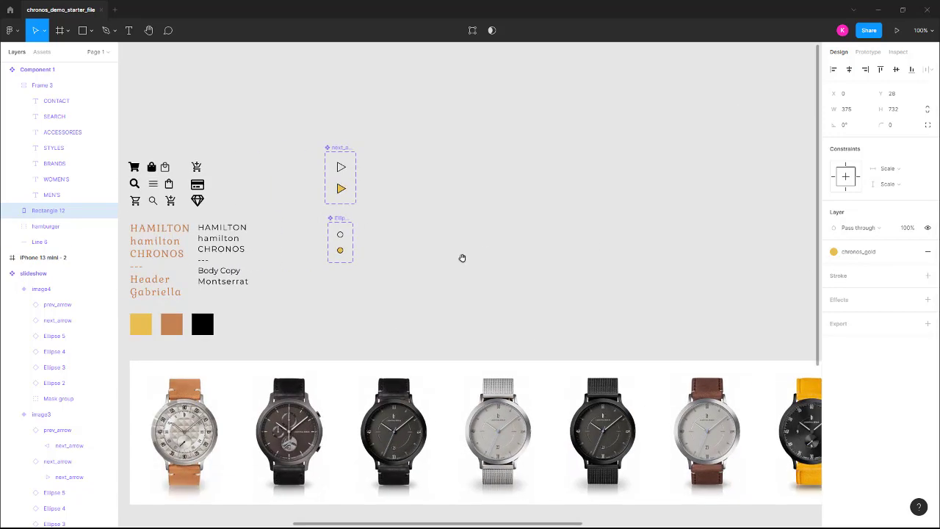
pyautogui.moveTo(462, 263); pyautogui.dragTo(925, 223)
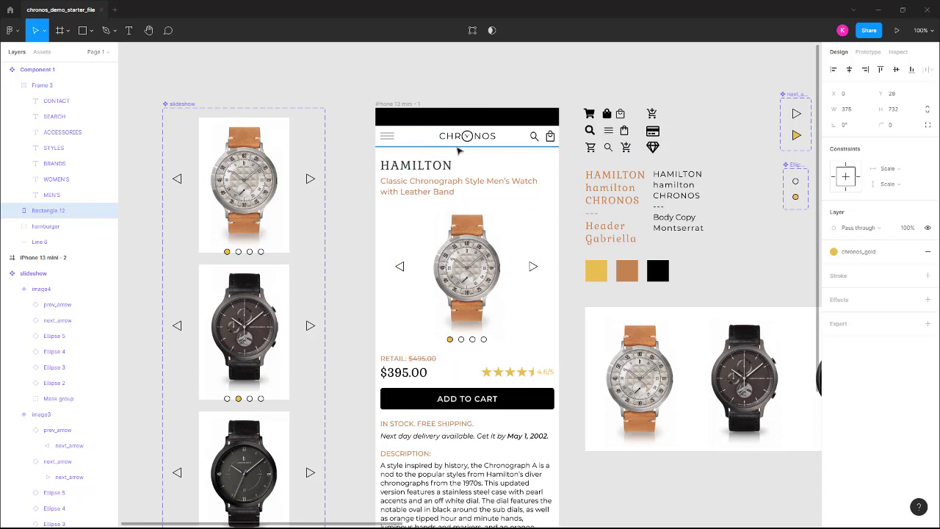
pyautogui.press('space')
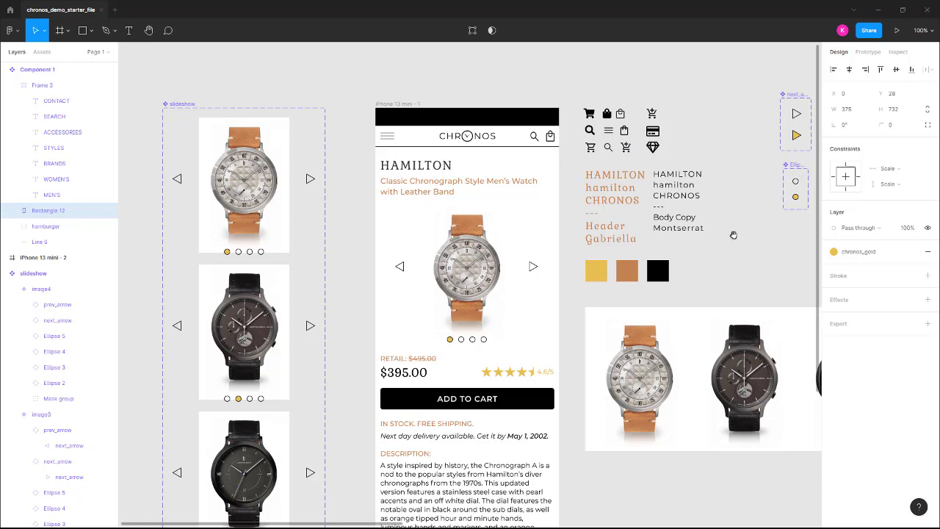
pyautogui.moveTo(705, 246); pyautogui.dragTo(132, 257)
pyautogui.moveTo(668, 193); pyautogui.dragTo(192, 225)
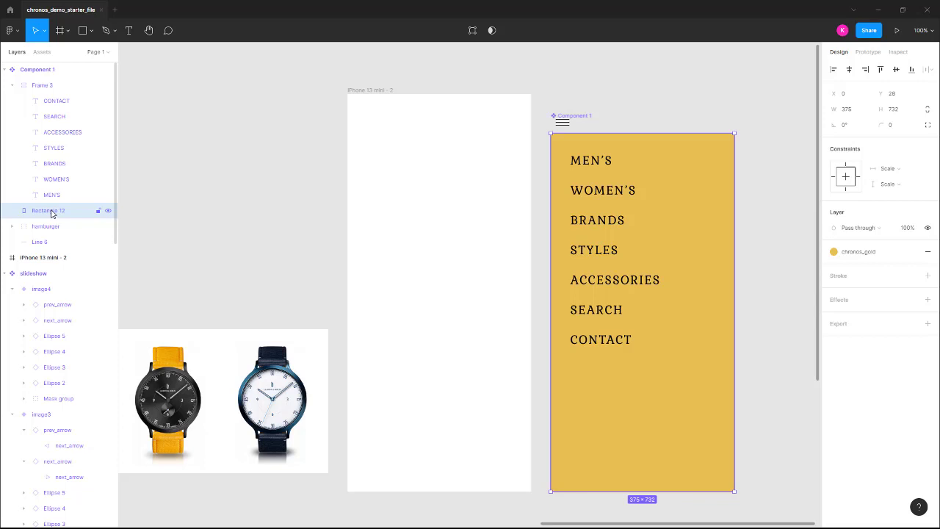
# Duplicate Rectangle 12, rename the original rect_mask, and select Frame 3 through rect_mask.
pyautogui.hotkey('ctrl', 'd')
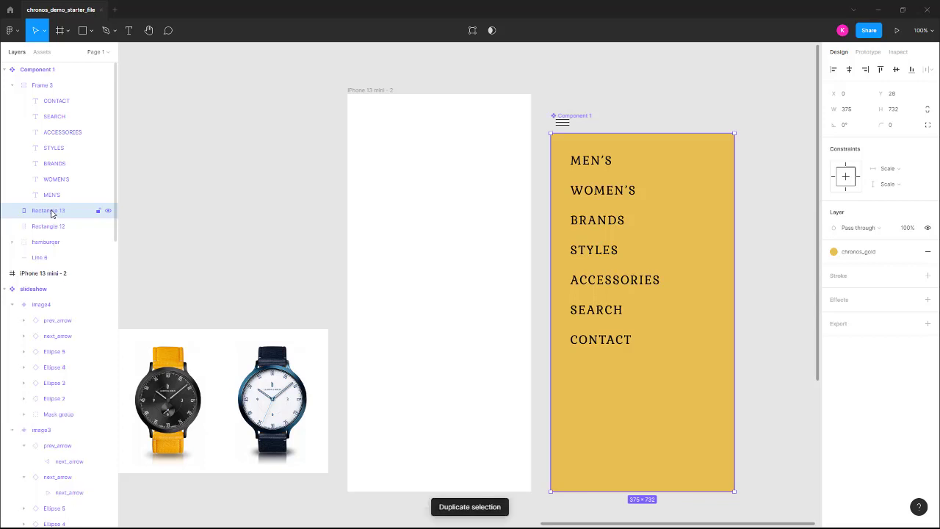
pyautogui.click(57, 226)
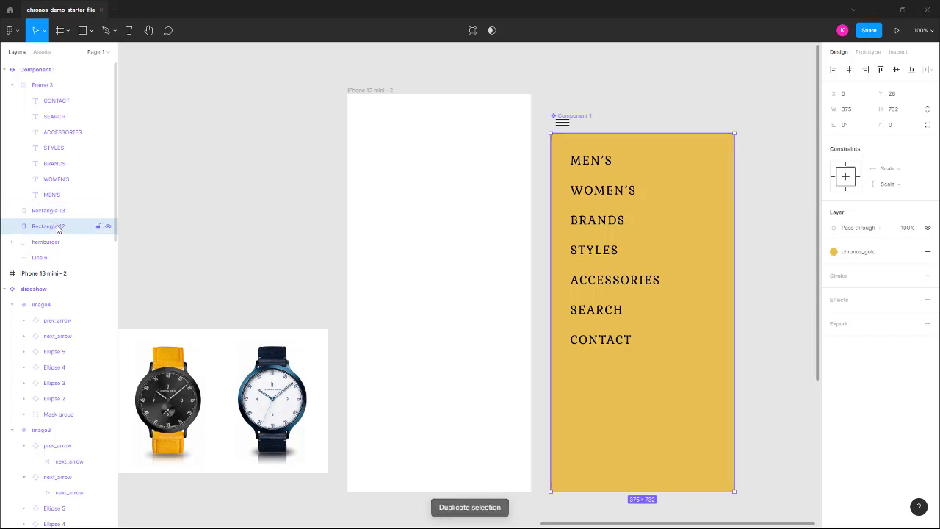
pyautogui.doubleClick(76, 232)
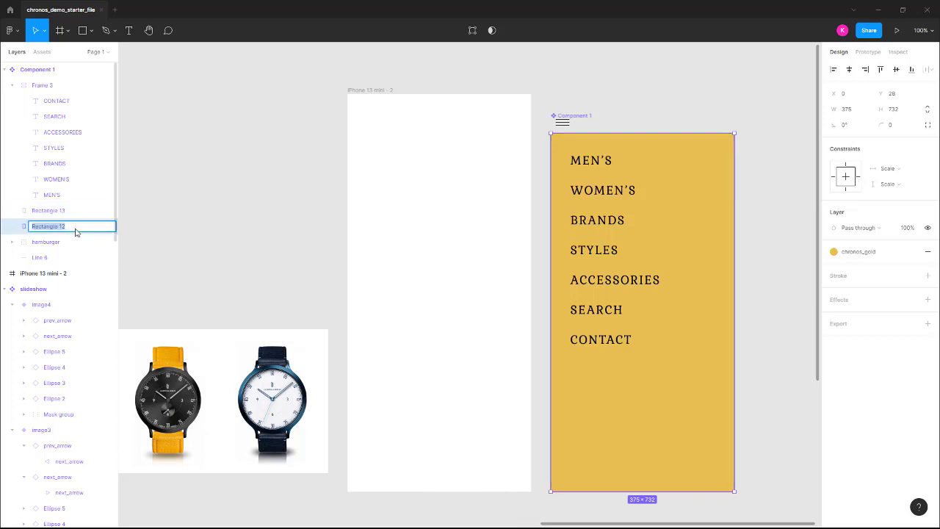
pyautogui.write('i')
pyautogui.press('Return')
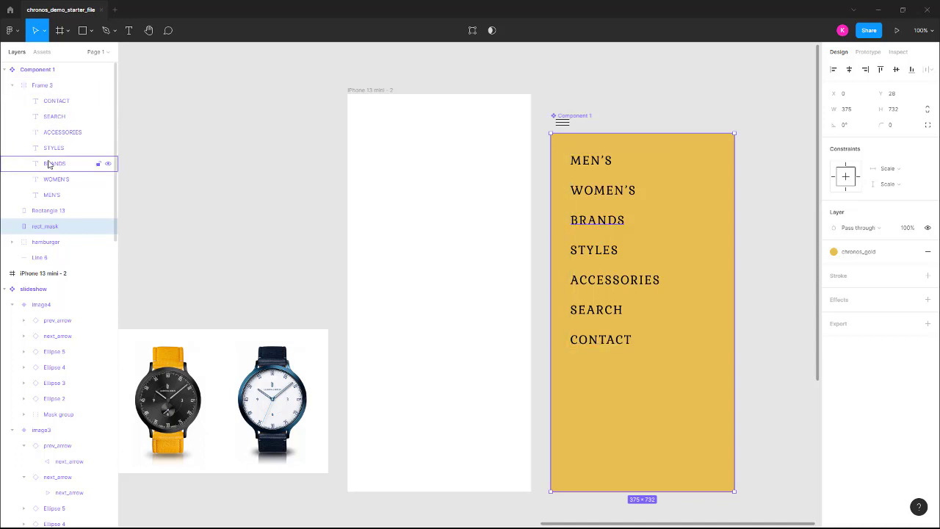
pyautogui.keyDown('shift'); pyautogui.click(52, 86); pyautogui.keyUp('shift')
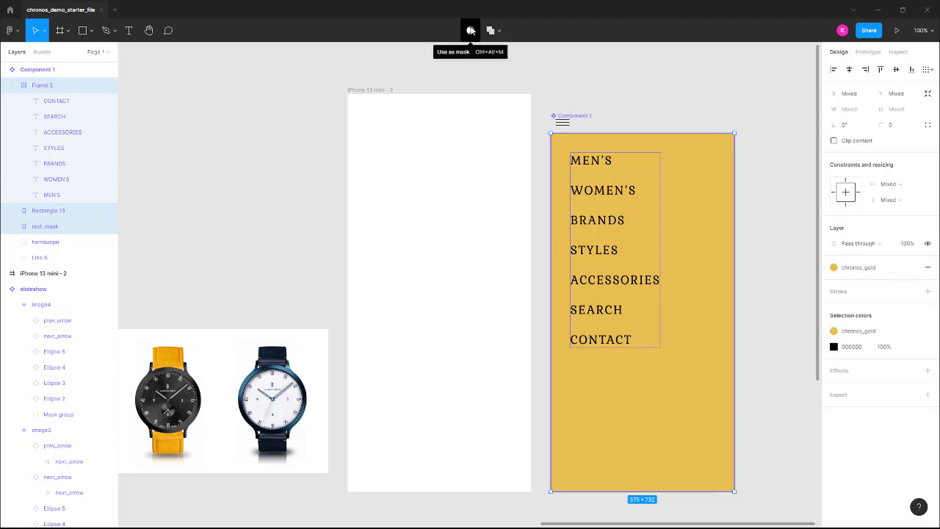
# Mask Frame 3 and Rectangle 13 with rect_mask, then test-move Rectangle 13 and undo.
pyautogui.click(471, 30)
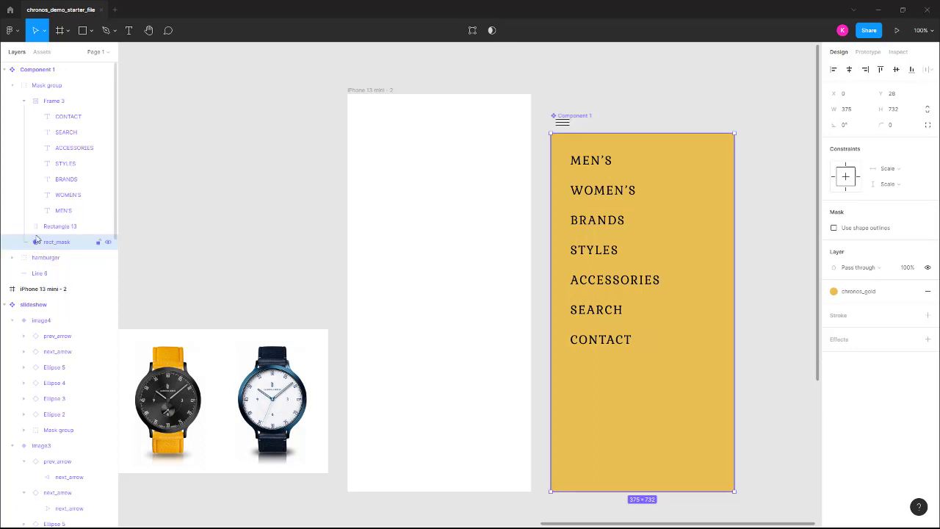
pyautogui.click(26, 102)
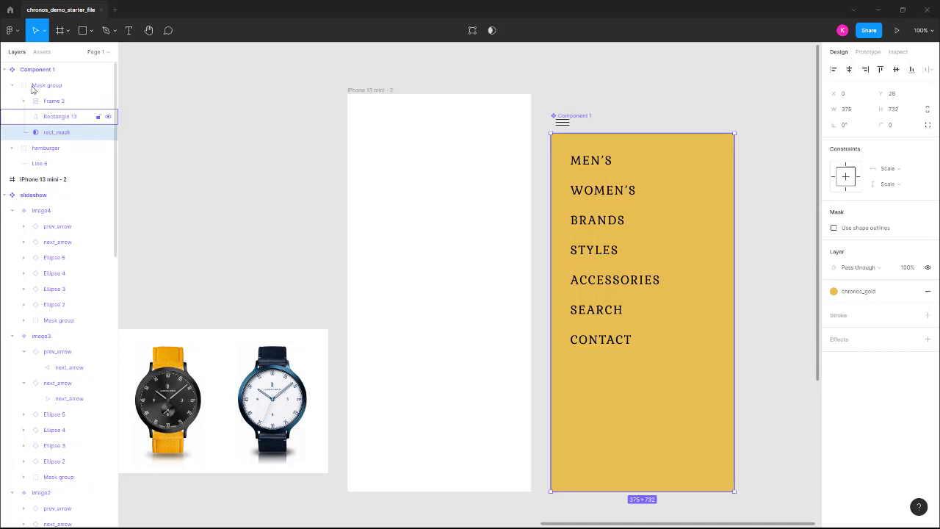
pyautogui.click(25, 100)
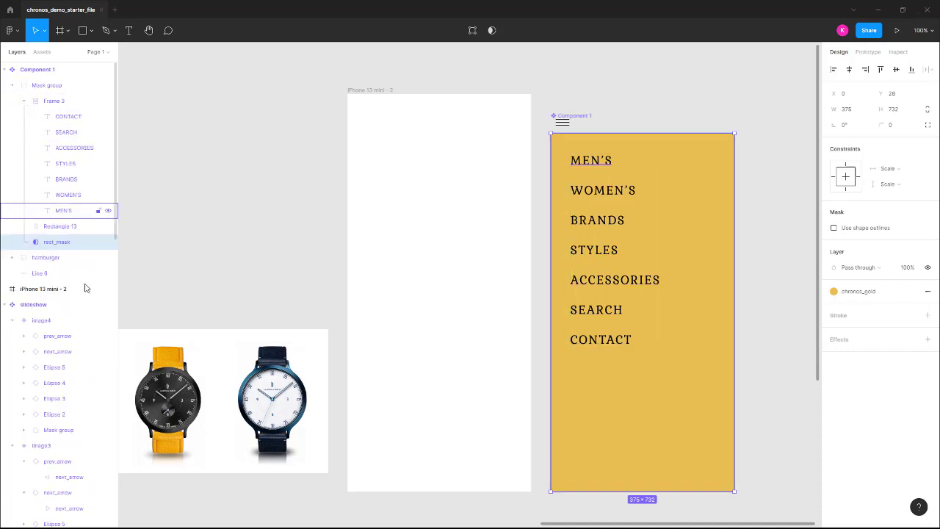
pyautogui.click(72, 230)
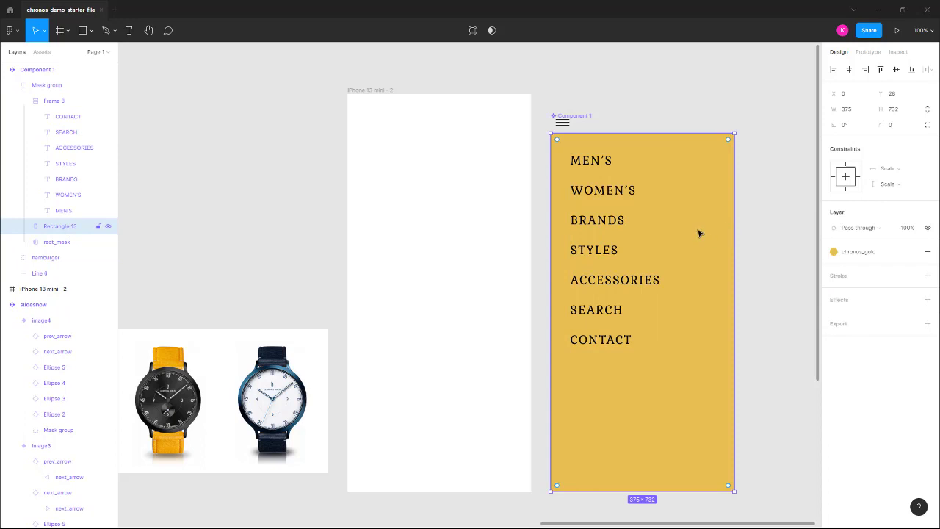
pyautogui.moveTo(689, 210); pyautogui.dragTo(703, 120)
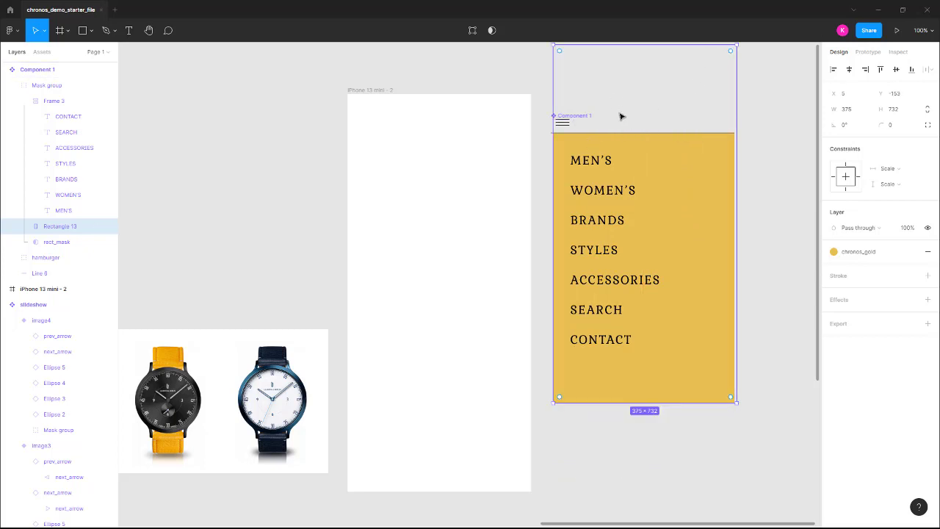
pyautogui.hotkey('ctrl', 'z')
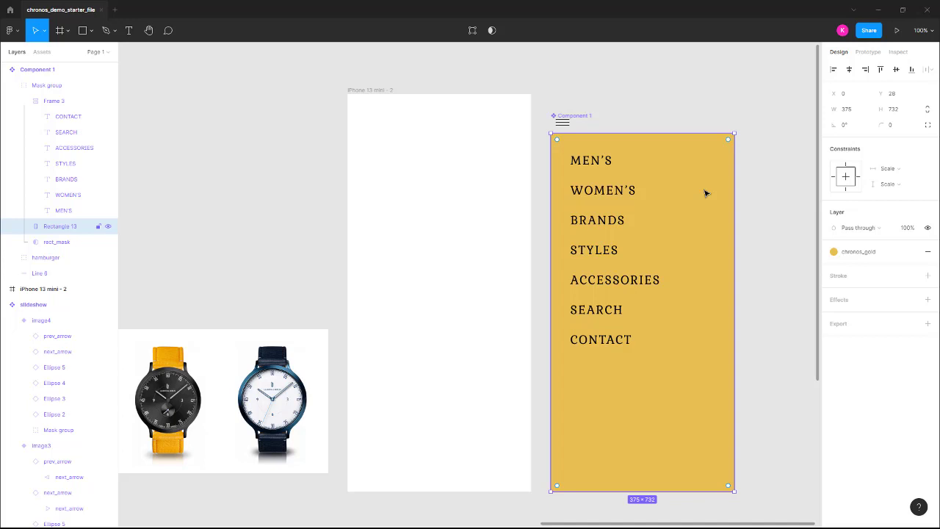
# Rename Component 1 to 'menu'.
pyautogui.click(54, 72)
pyautogui.doubleClick(54, 72)
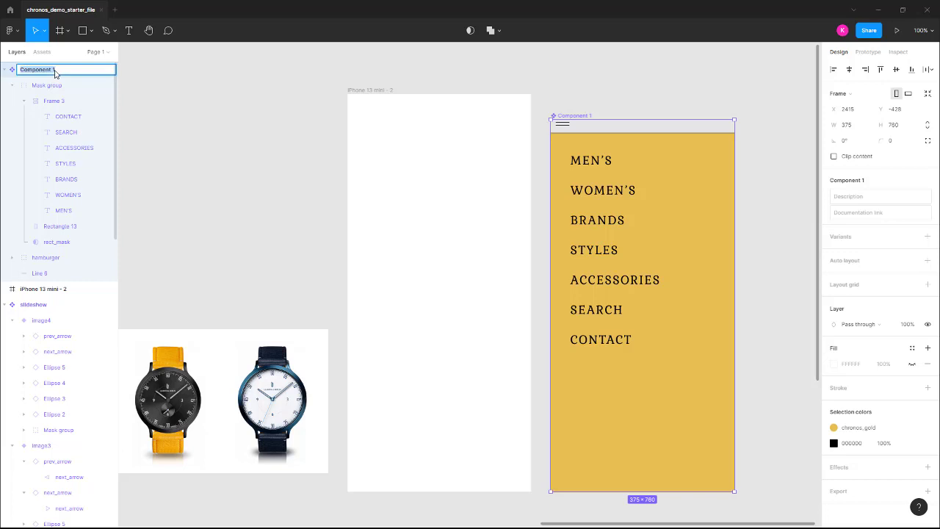
pyautogui.write('menu')
pyautogui.press('Return')
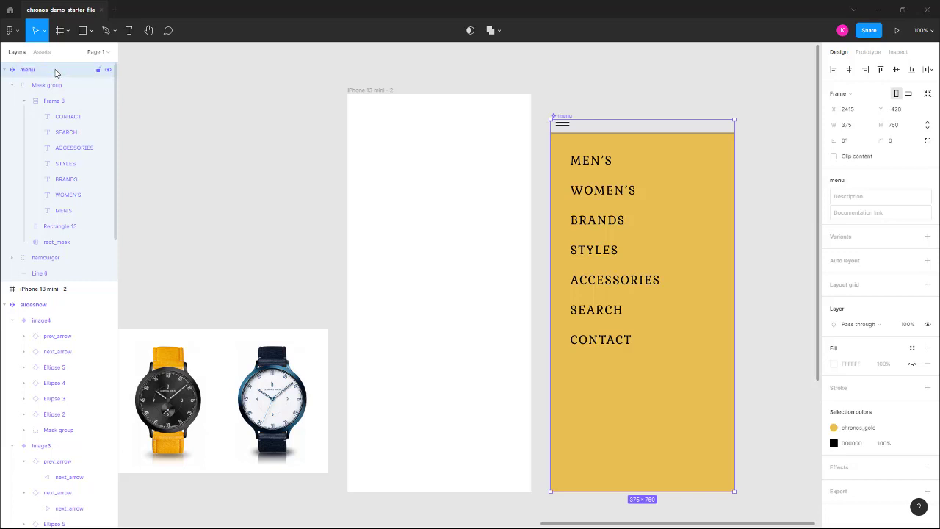
# Add a second variant to the menu component with the value 'open'.
pyautogui.click(930, 239)
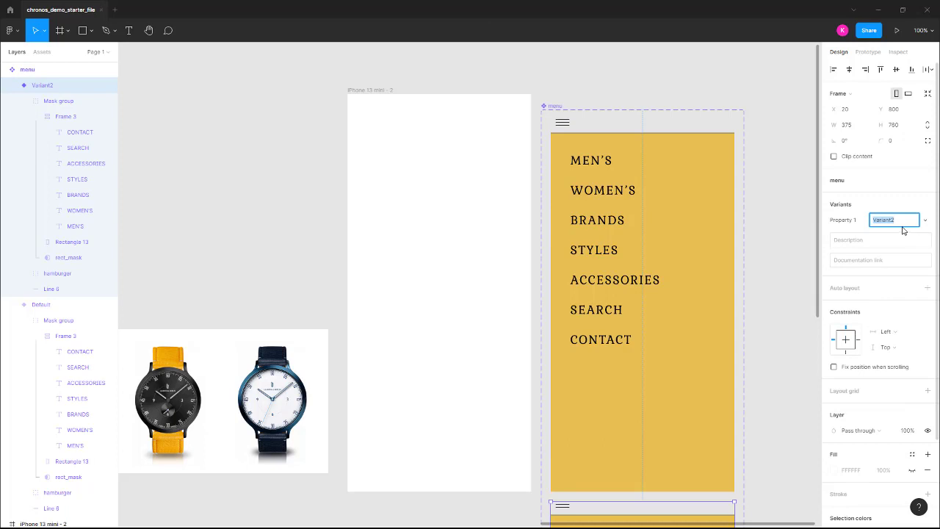
pyautogui.write('open')
pyautogui.press('Return')
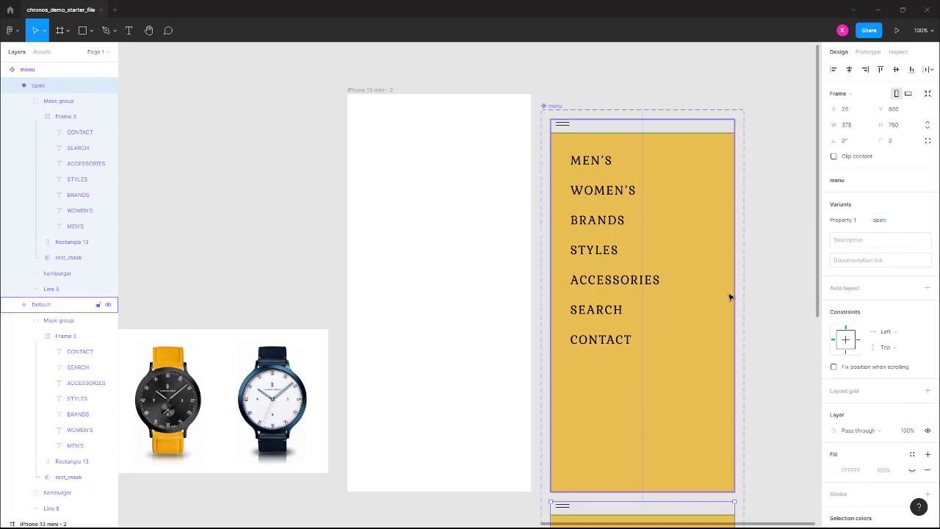
pyautogui.scroll(-1, 632, 485)
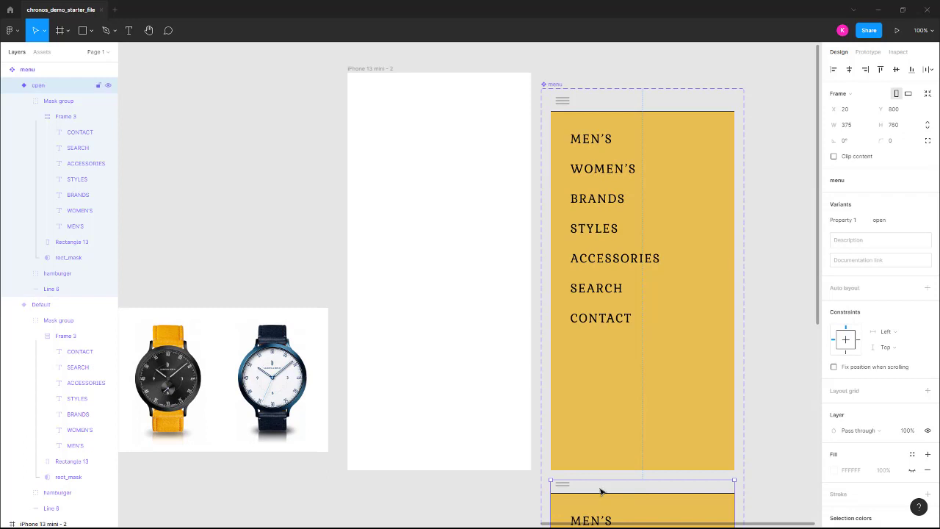
# Change the Default variant's property value to 'closed', then review the open and closed variants.
pyautogui.click(566, 103)
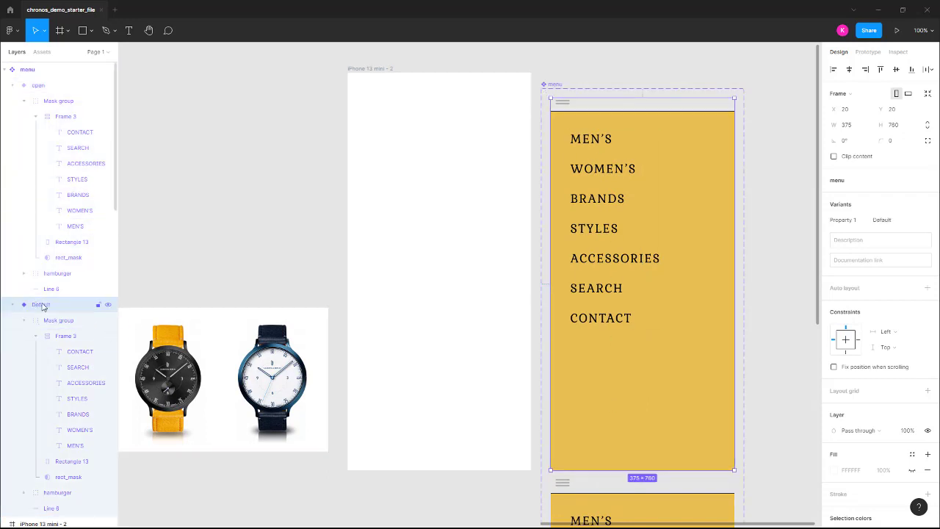
pyautogui.click(890, 223)
pyautogui.write('close')
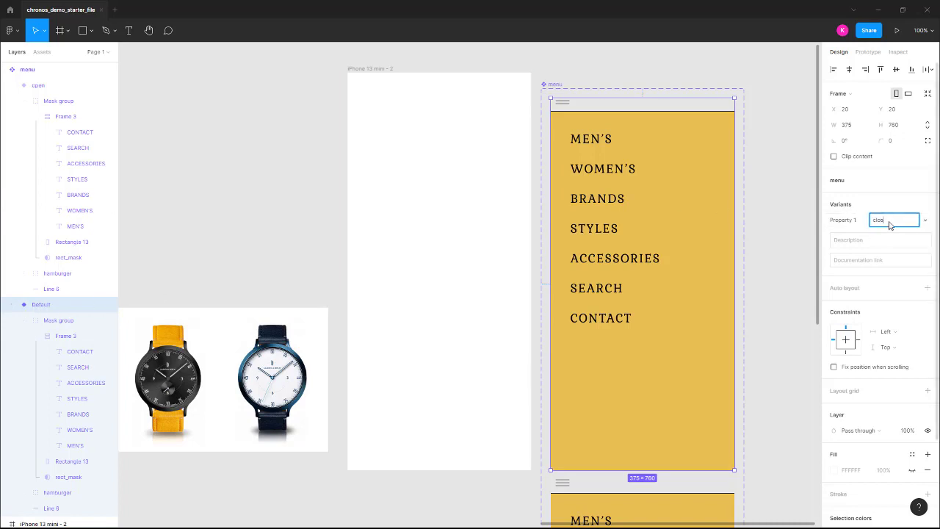
pyautogui.press('Return')
pyautogui.click(890, 224)
pyautogui.click(891, 224)
pyautogui.write('d')
pyautogui.press('Return')
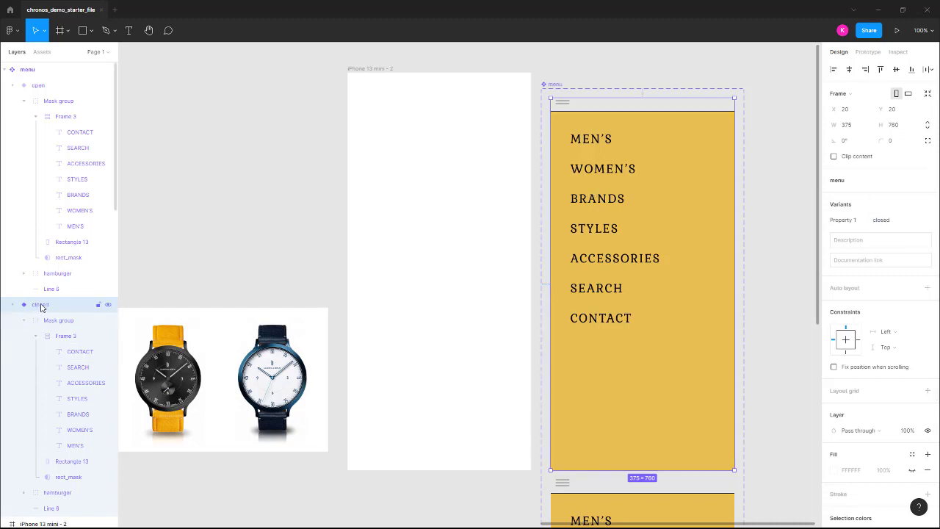
pyautogui.click(38, 86)
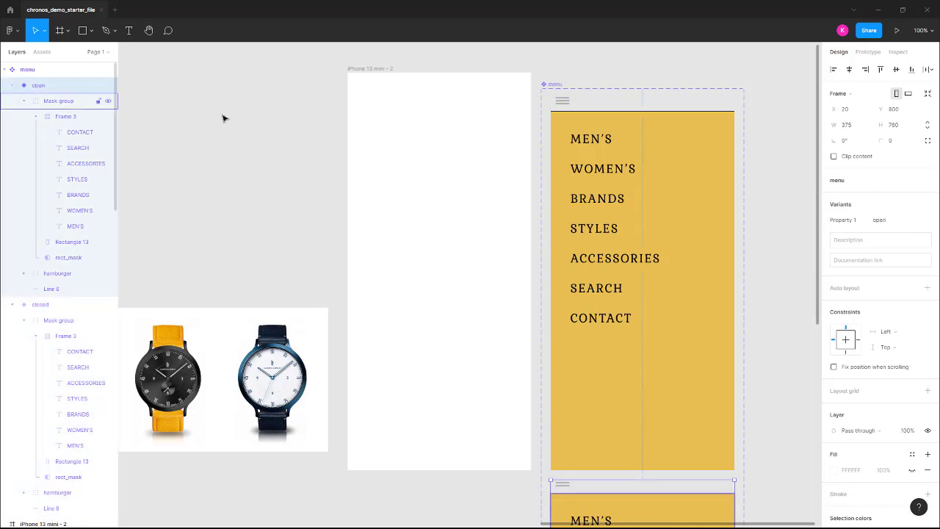
pyautogui.scroll(-2, 645, 150)
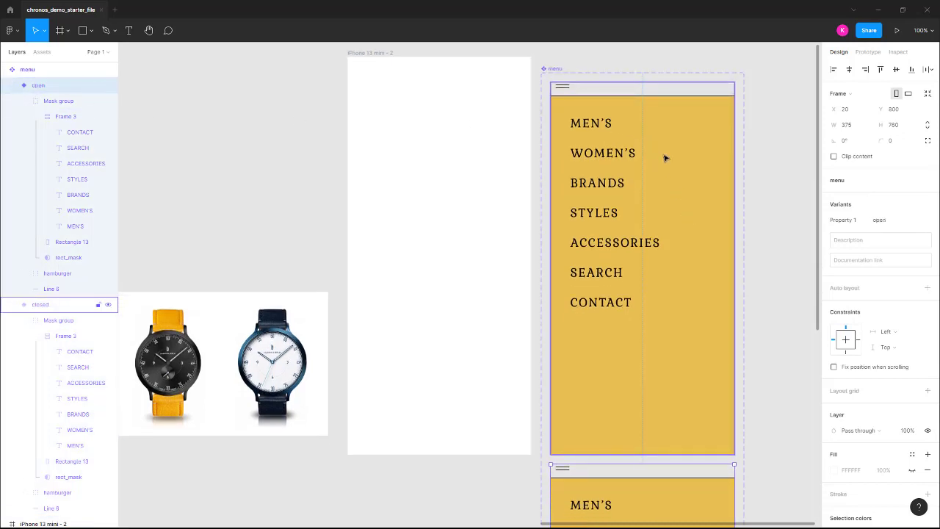
pyautogui.scroll(3, 665, 158)
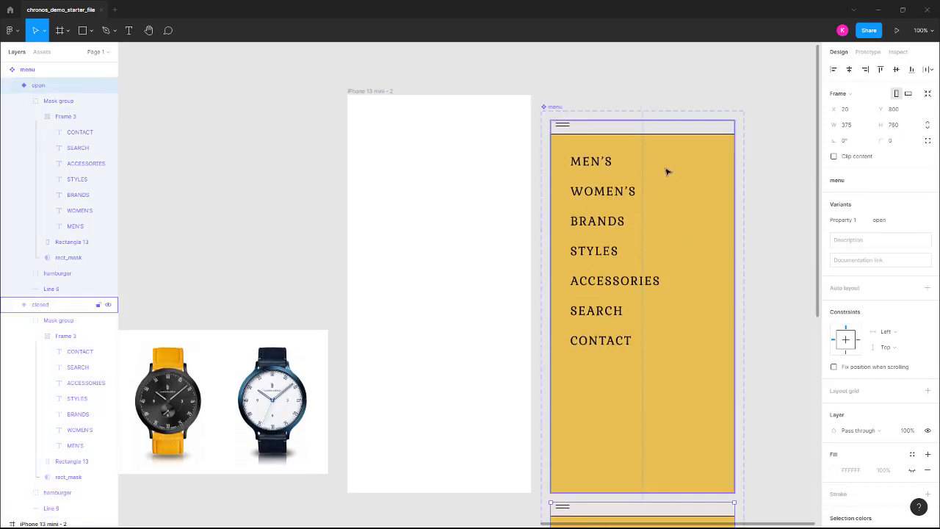
pyautogui.click(48, 309)
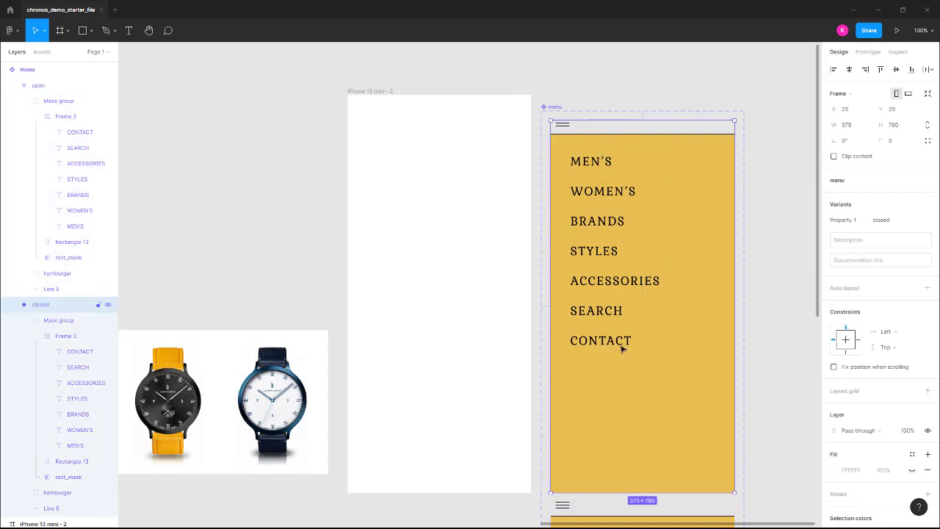
# Slide the closed variant's mask group up so the gold menu panel is hidden.
pyautogui.click(682, 176)
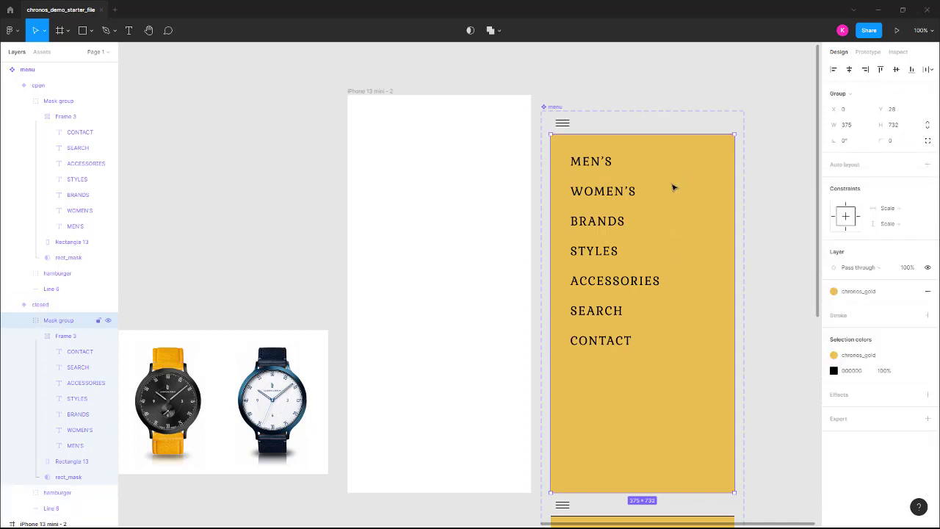
pyautogui.scroll(3, 683, 250)
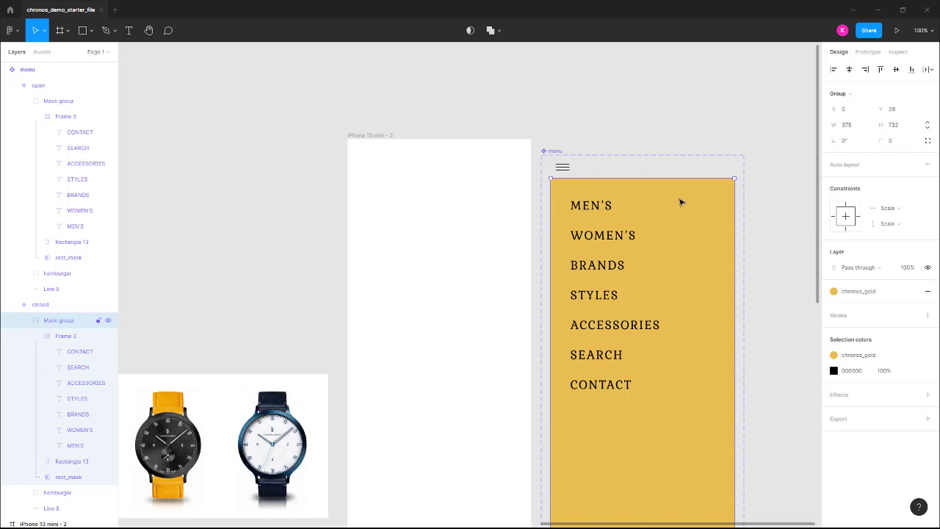
pyautogui.moveTo(682, 466); pyautogui.dragTo(689, 419)
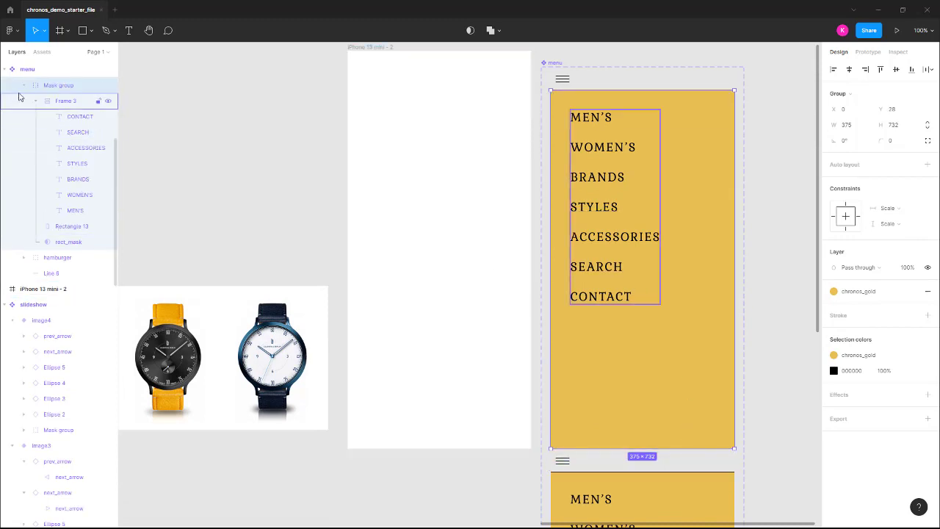
# Select Rectangle 13 together with Frame 3, then select the open menu variant.
pyautogui.click(77, 228)
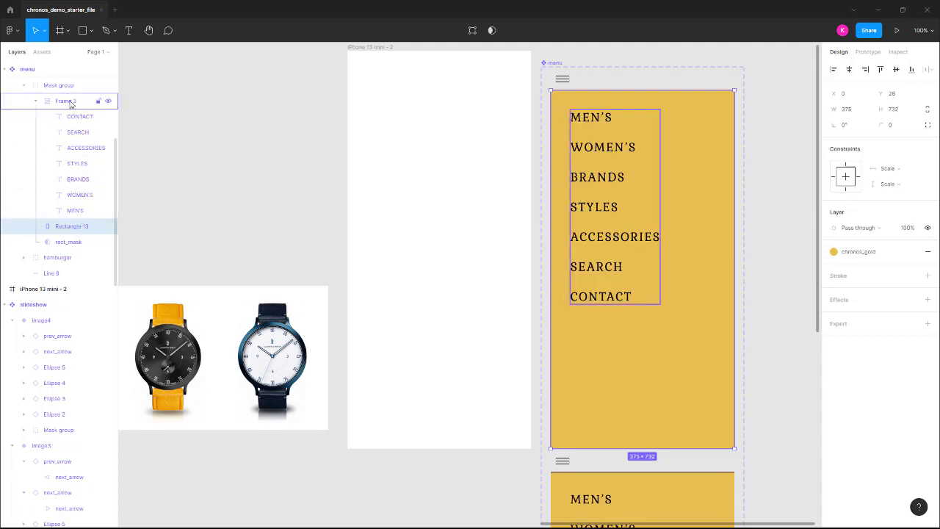
pyautogui.keyDown('shift'); pyautogui.click(70, 102); pyautogui.keyUp('shift')
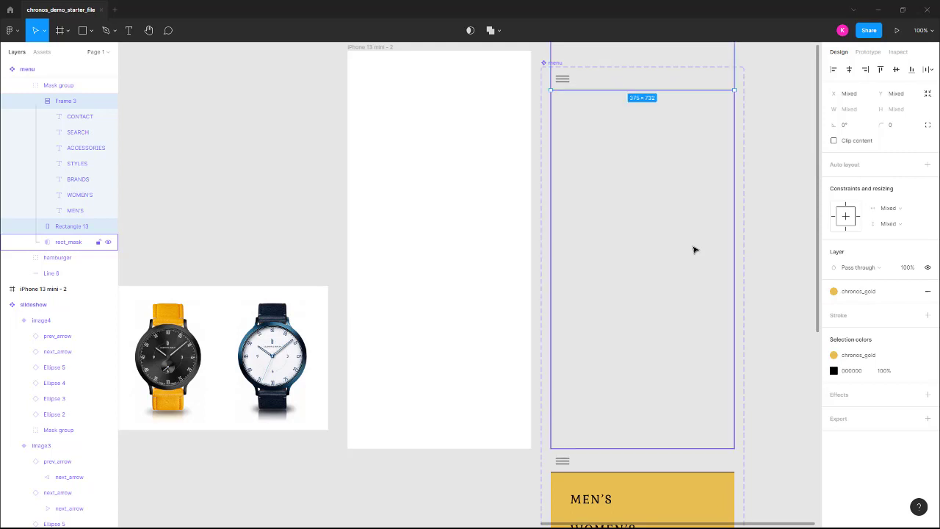
pyautogui.scroll(5, 693, 220)
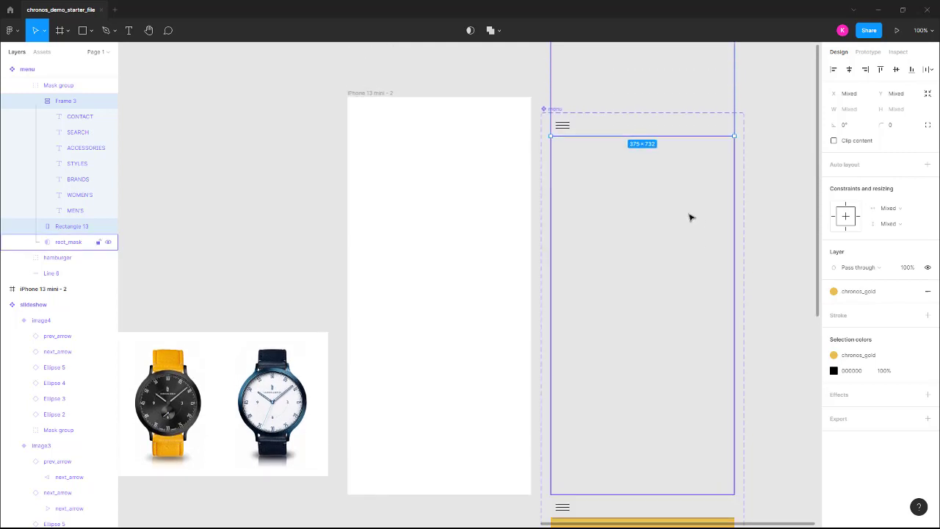
pyautogui.scroll(5, 638, 164)
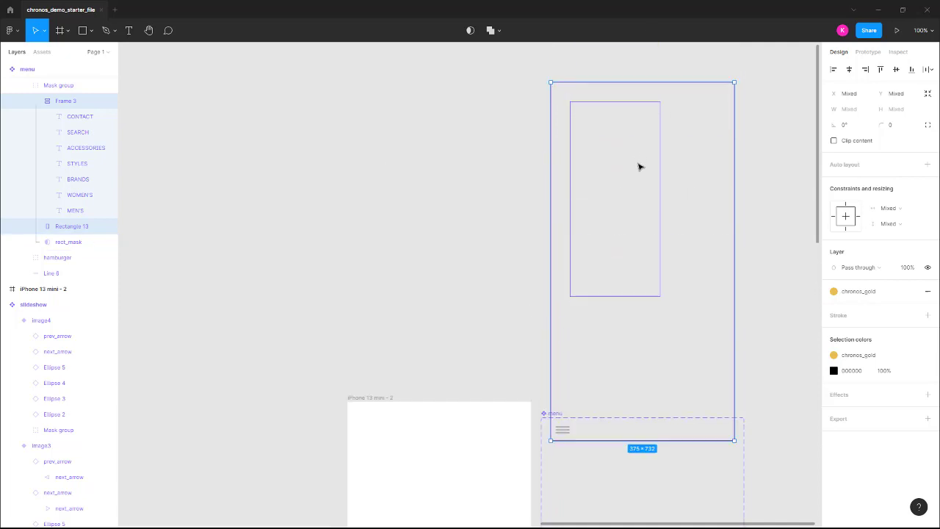
pyautogui.scroll(-3, 638, 162)
pyautogui.scroll(-10, 639, 163)
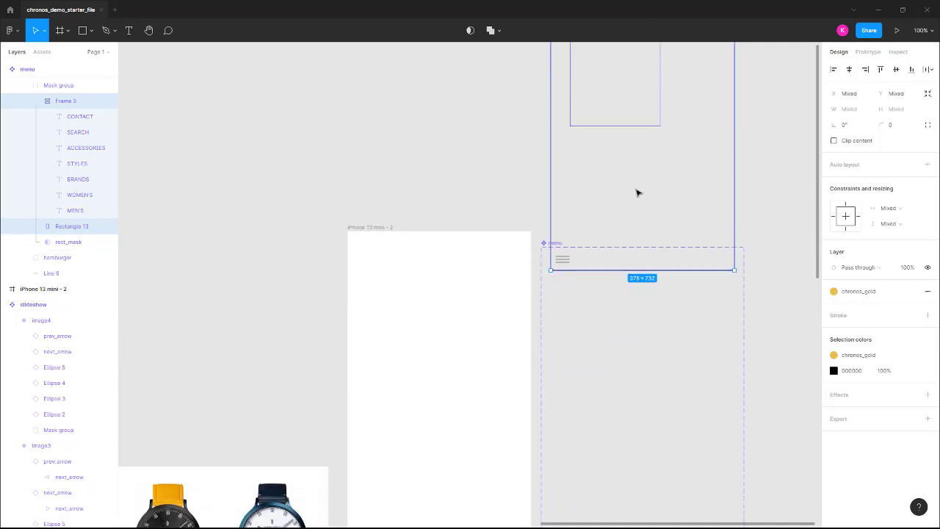
pyautogui.scroll(2, 621, 347)
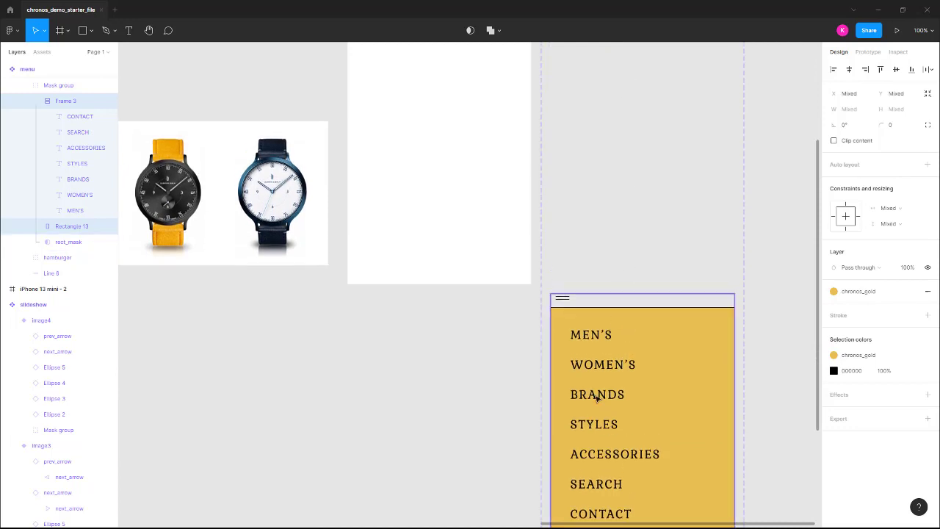
pyautogui.click(562, 303)
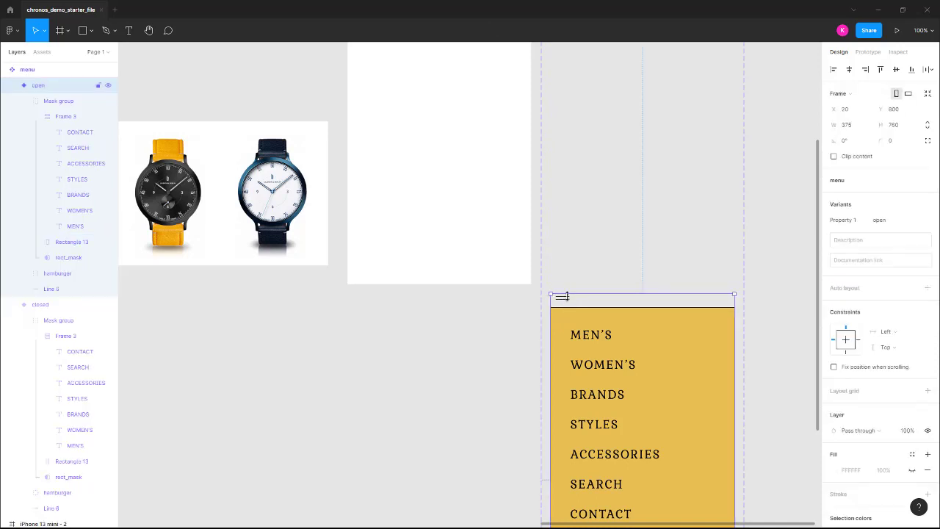
pyautogui.click(482, 321)
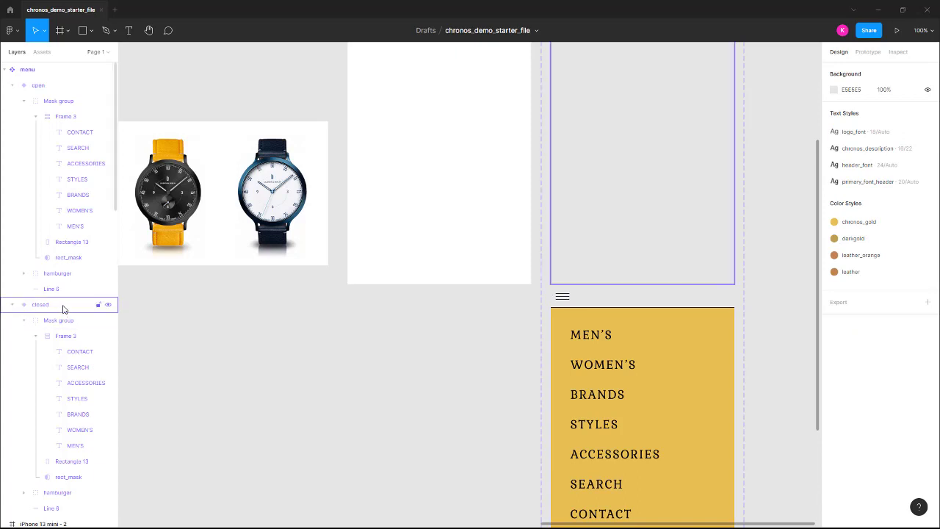
pyautogui.click(49, 88)
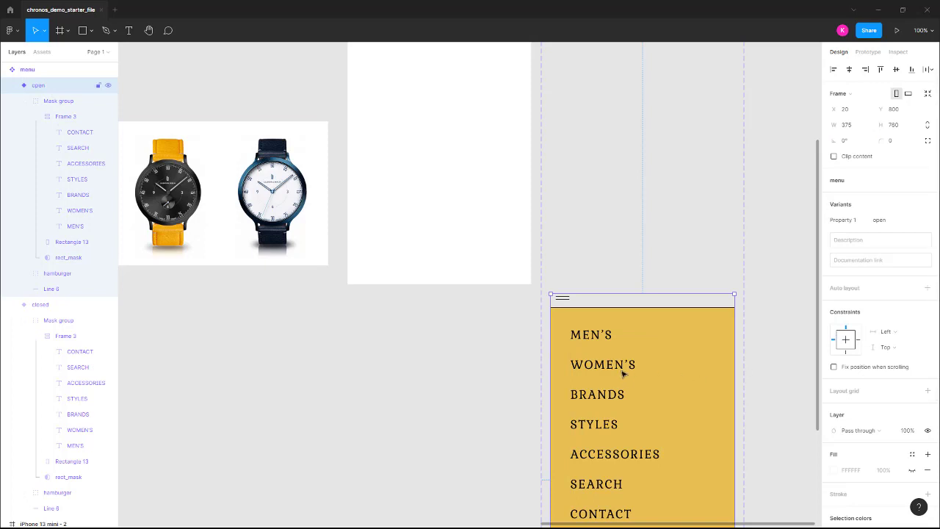
pyautogui.scroll(5, 642, 380)
pyautogui.scroll(-2, 642, 381)
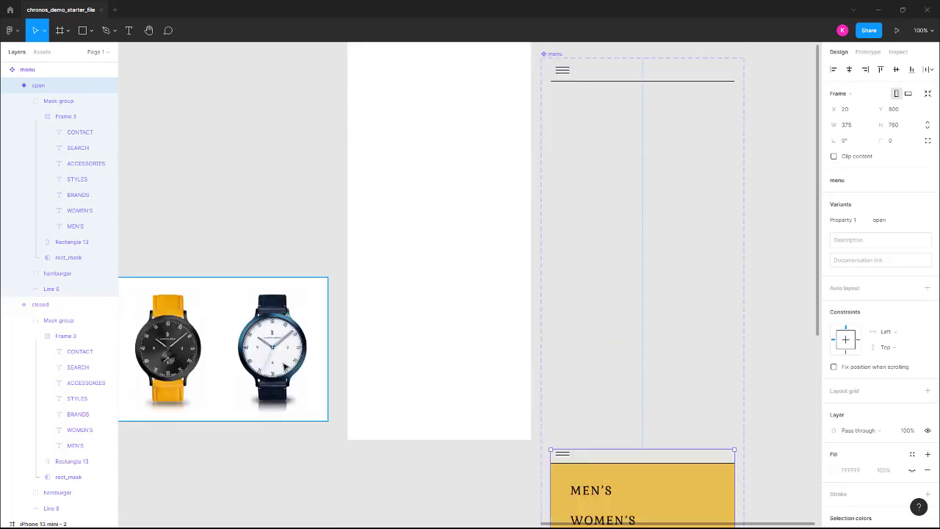
pyautogui.click(41, 305)
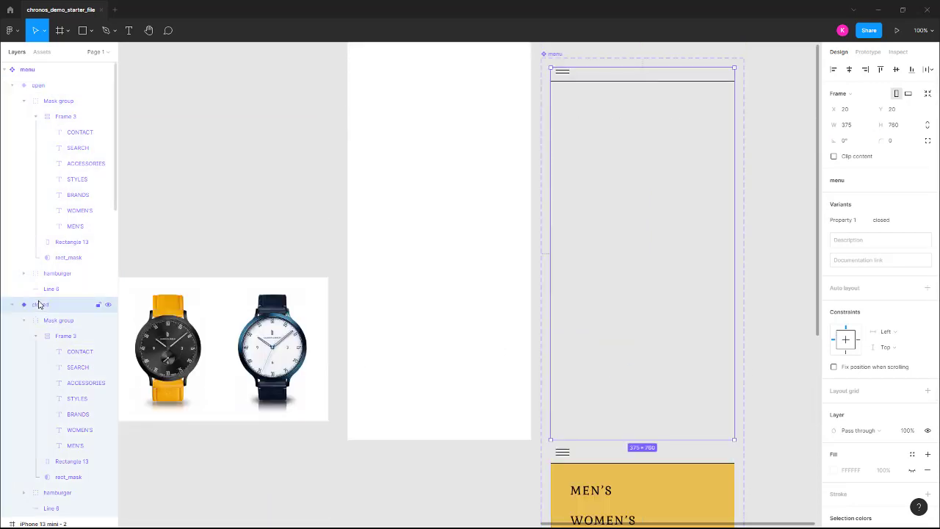
pyautogui.click(42, 86)
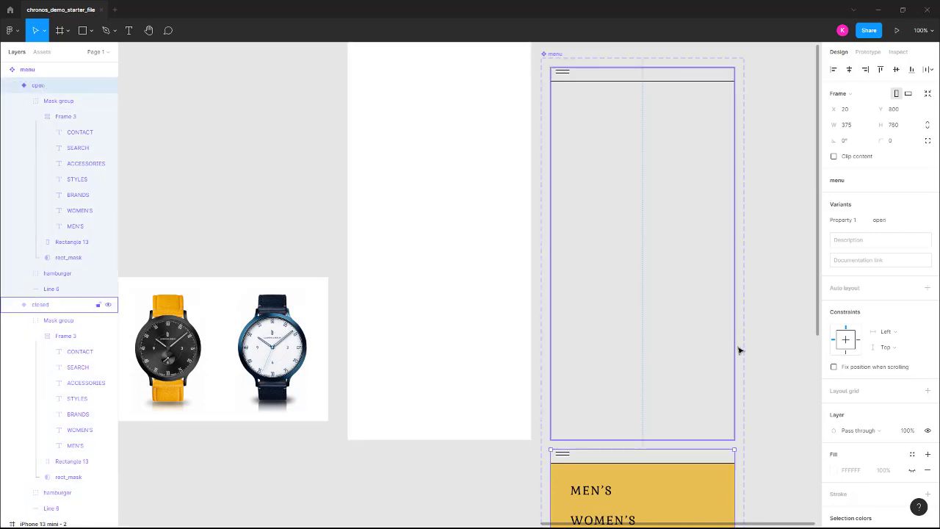
pyautogui.scroll(-5, 779, 419)
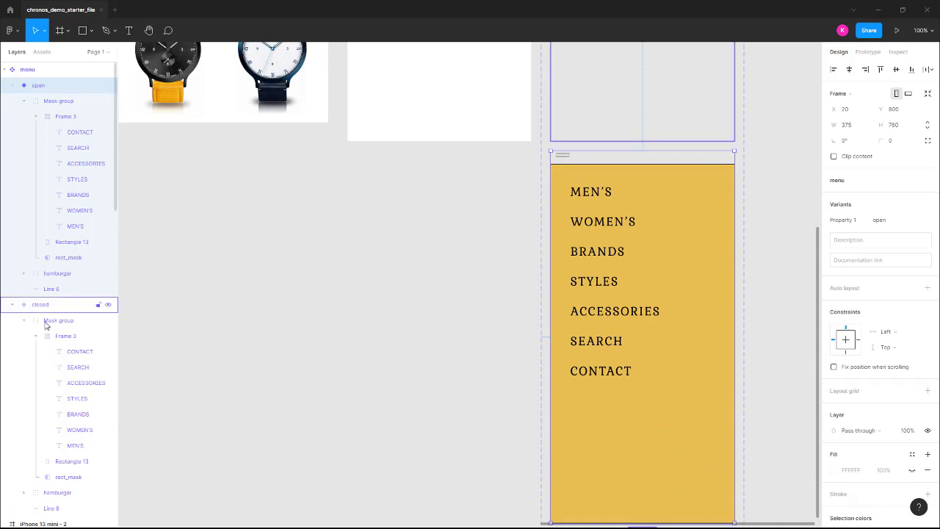
pyautogui.click(53, 274)
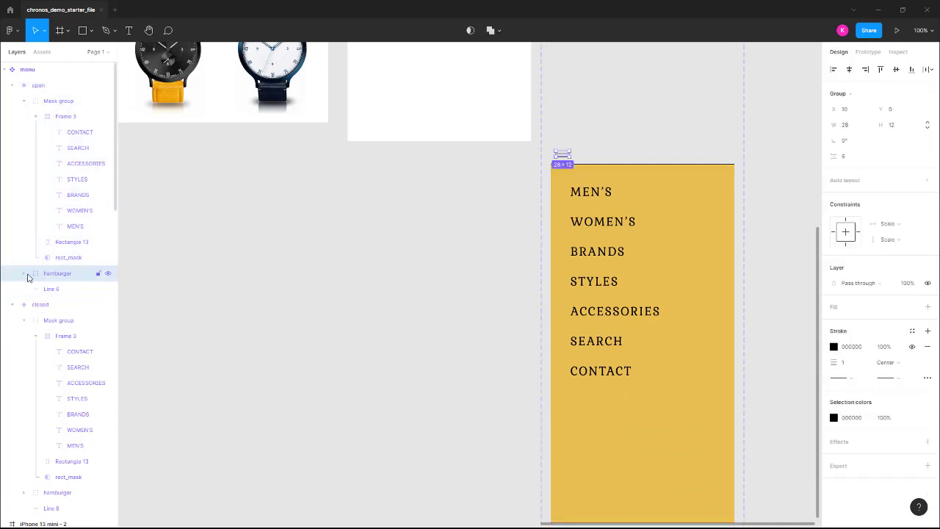
# Set the hamburger's Line 4 stroke opacity to 0%.
pyautogui.click(25, 274)
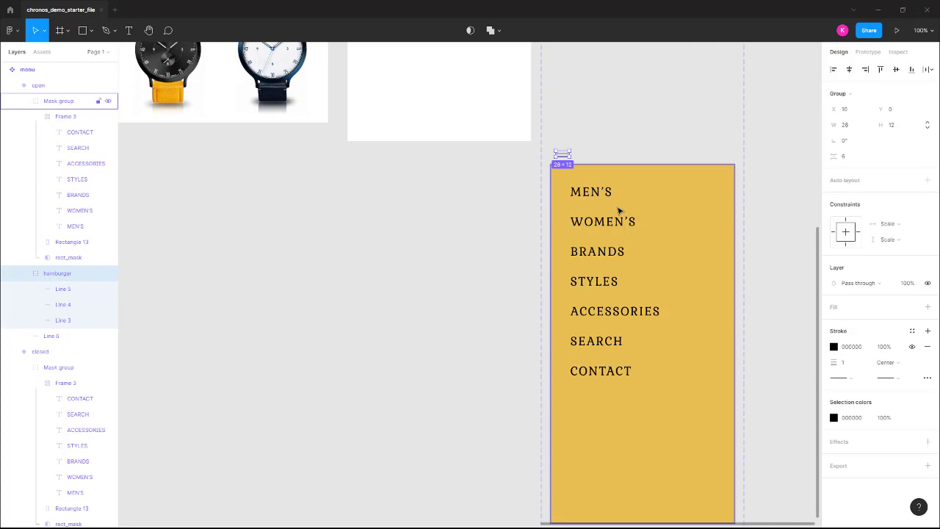
pyautogui.scroll(3, 661, 235)
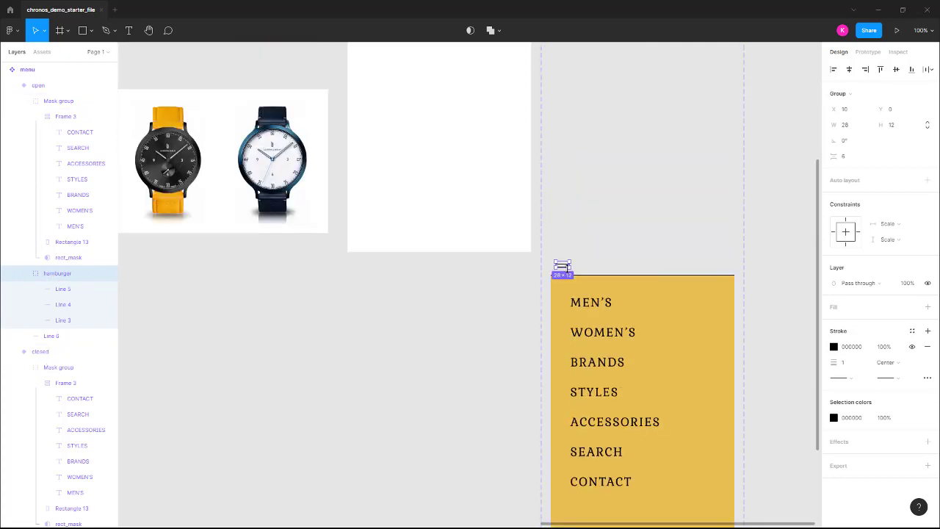
pyautogui.click(59, 304)
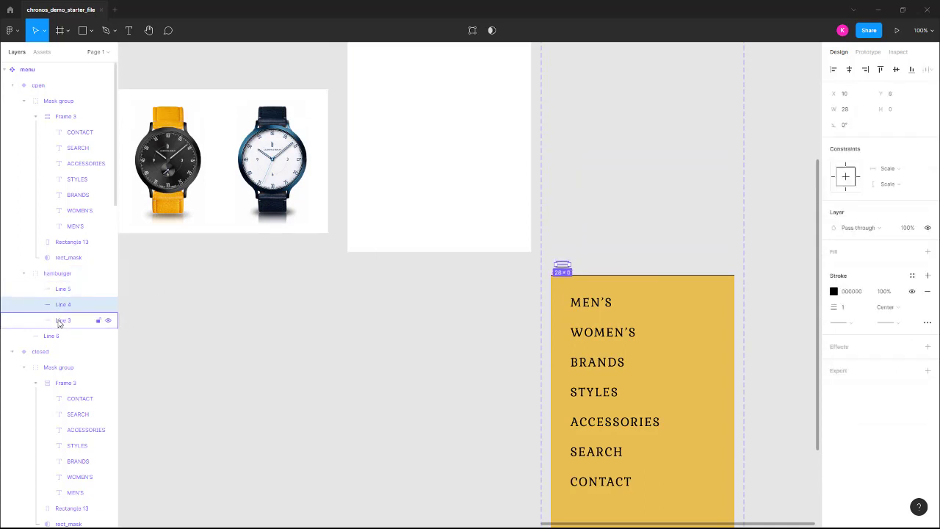
pyautogui.click(61, 323)
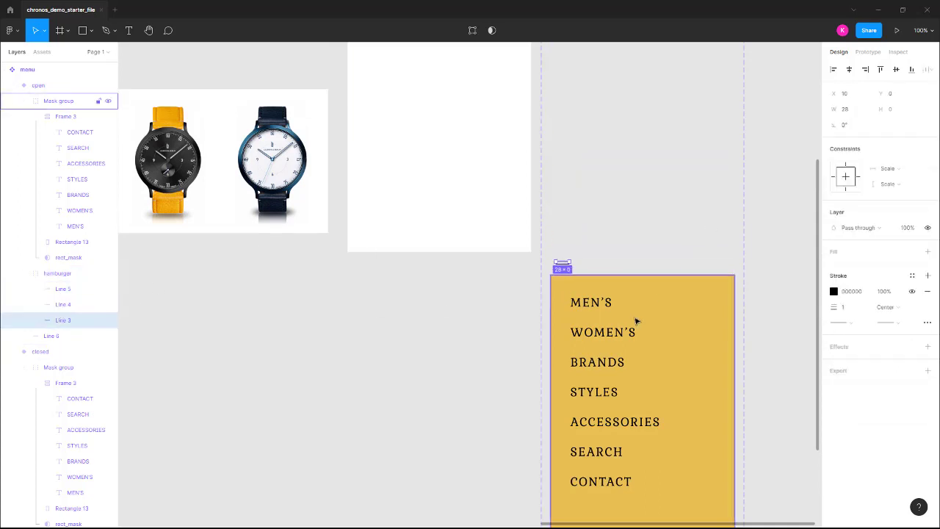
pyautogui.hotkey('ctrl', '=')
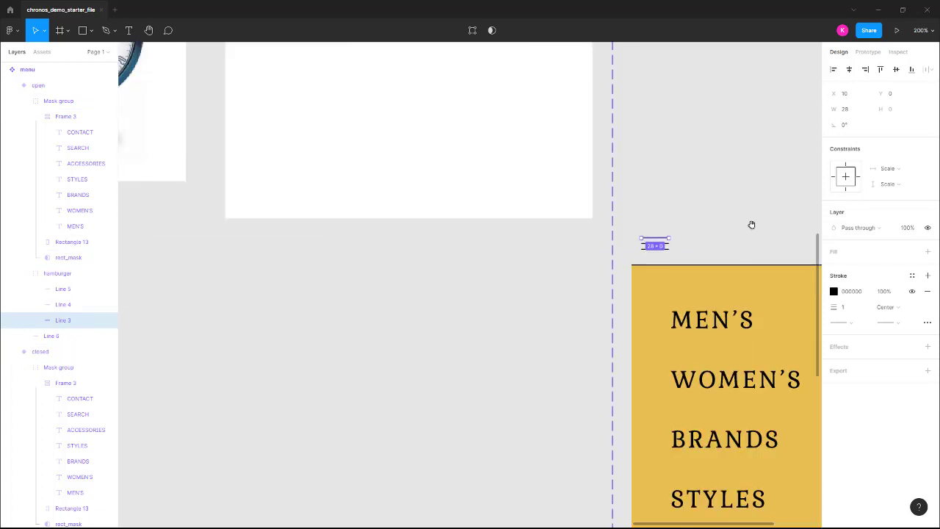
pyautogui.moveTo(751, 225); pyautogui.dragTo(541, 266)
pyautogui.click(76, 307)
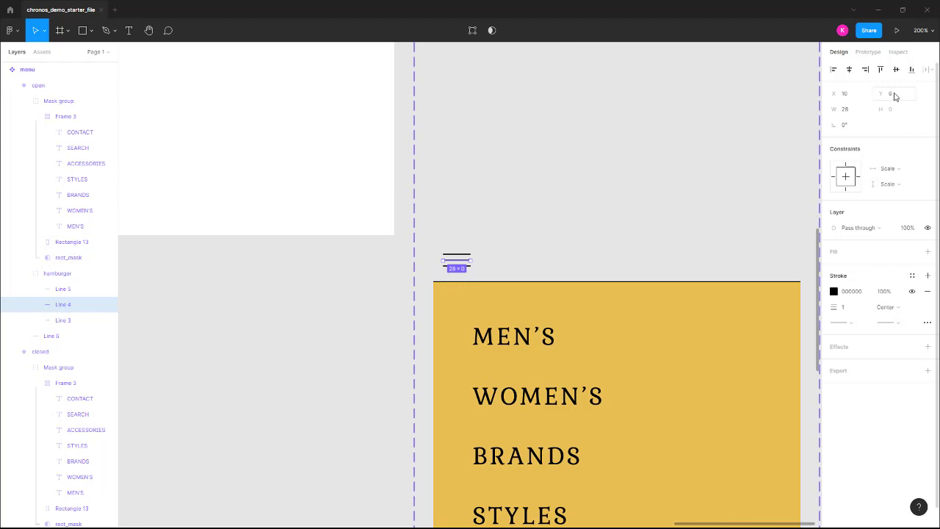
pyautogui.click(885, 291)
pyautogui.press('Return')
pyautogui.click(370, 291)
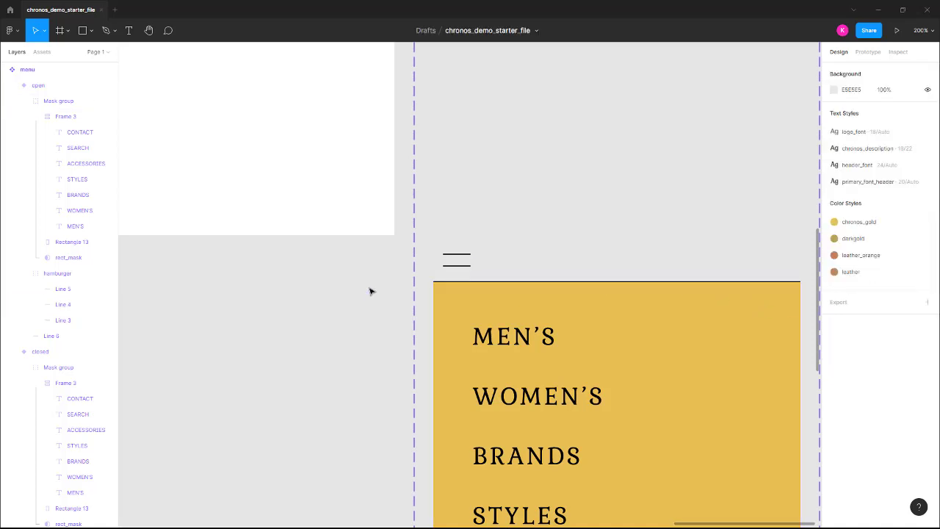
# Move Line 3 to Y 6 and rotate it 45°.
pyautogui.click(63, 322)
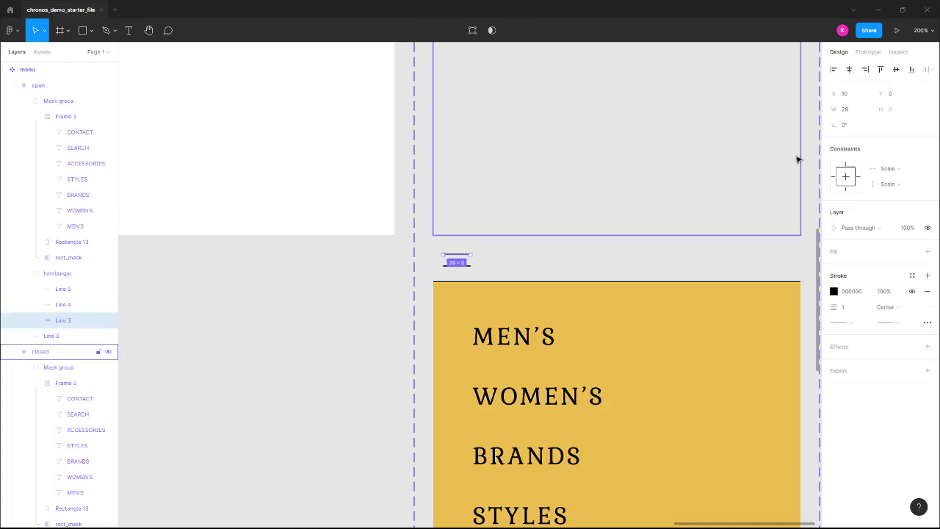
pyautogui.click(892, 94)
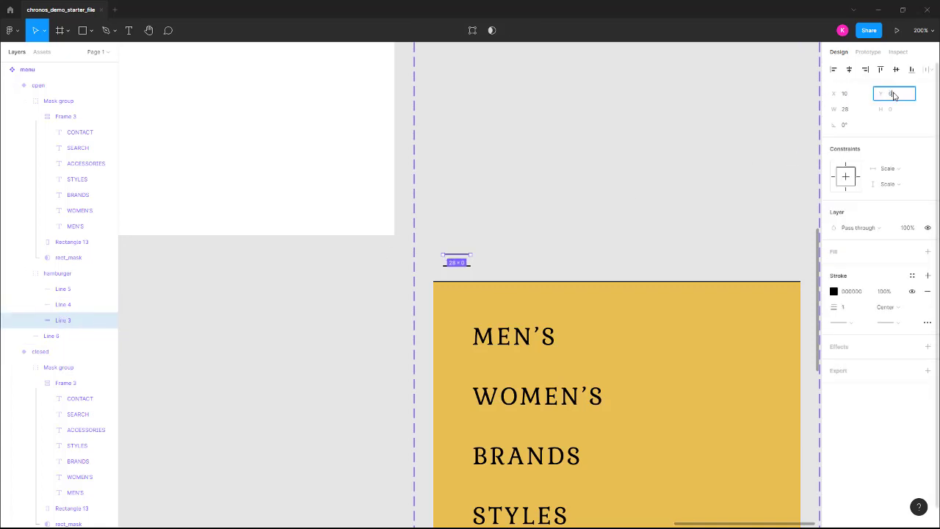
pyautogui.press('Return')
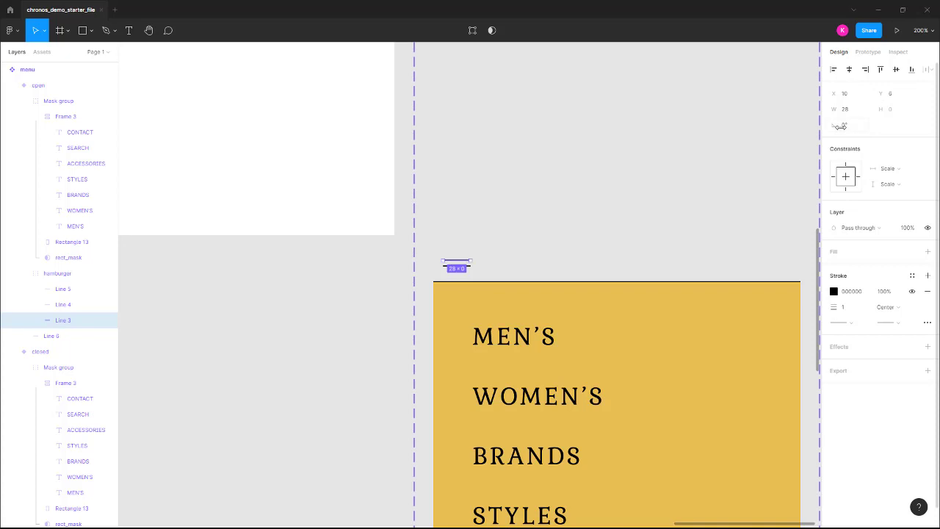
pyautogui.click(845, 125)
pyautogui.write('45')
pyautogui.press('Return')
# Move Line 5 to Y 6 and rotate it -45°, then check all three lines.
pyautogui.click(66, 289)
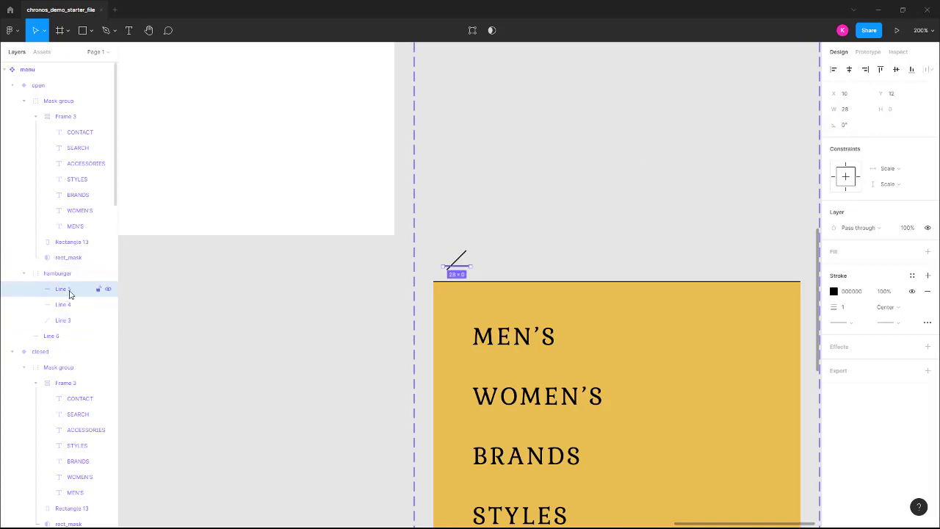
pyautogui.click(893, 94)
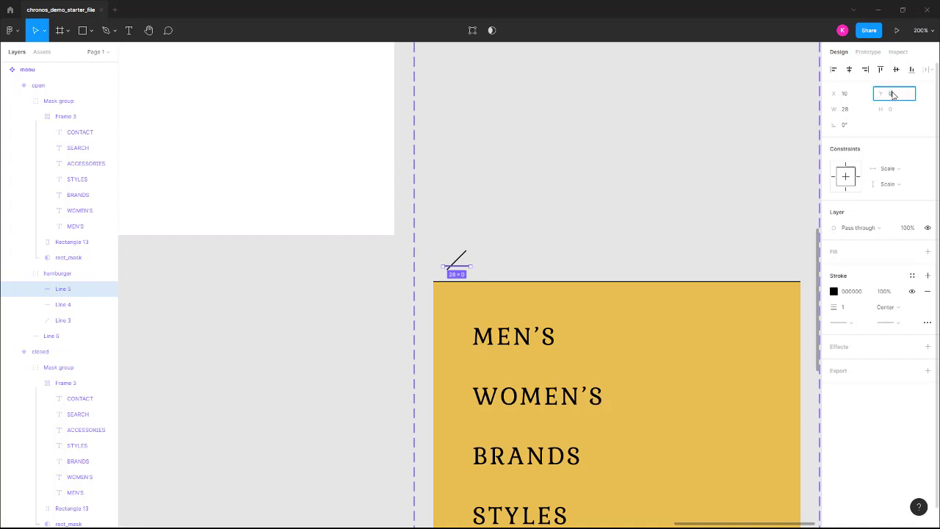
pyautogui.write('6')
pyautogui.press('Return')
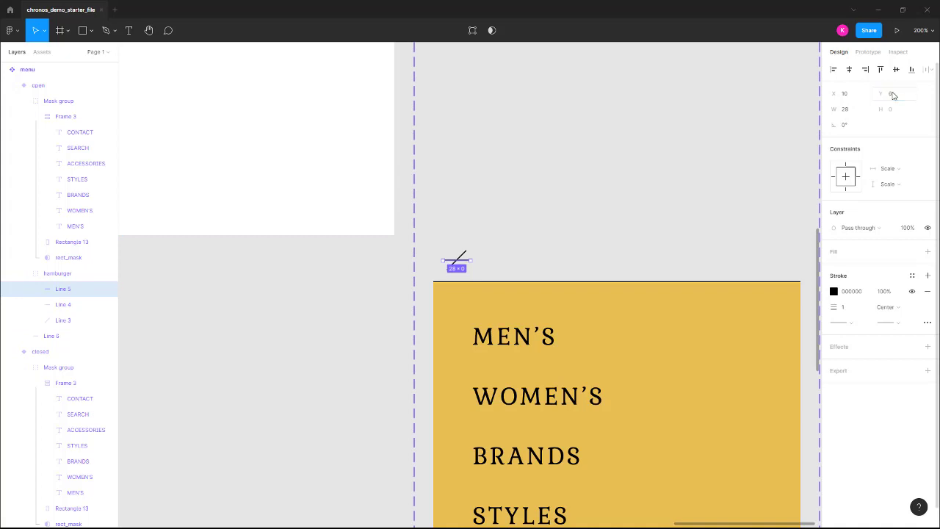
pyautogui.click(845, 126)
pyautogui.write('-45')
pyautogui.press('Return')
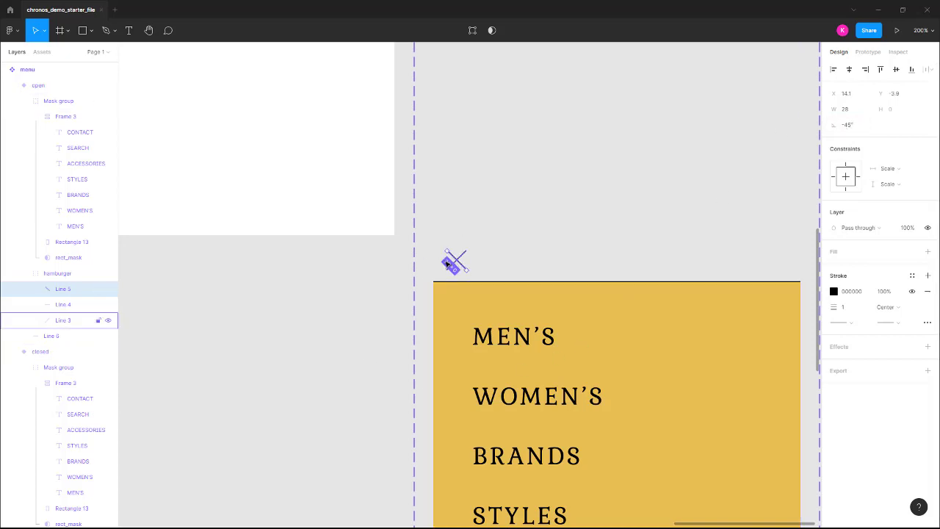
pyautogui.click(62, 321)
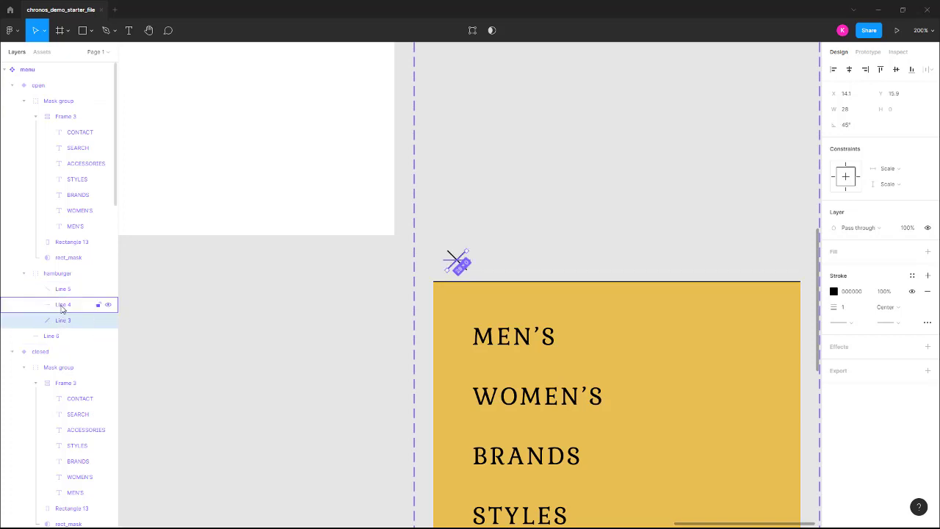
pyautogui.click(62, 308)
pyautogui.click(63, 290)
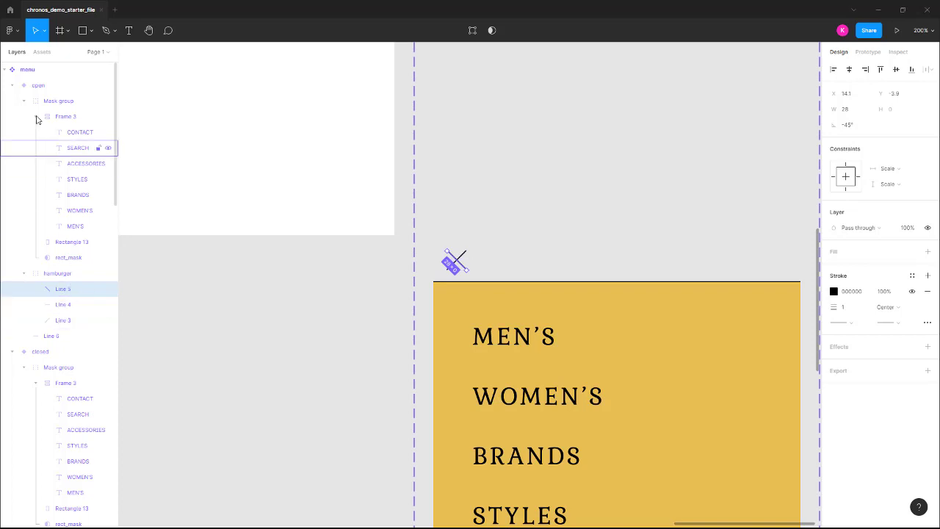
pyautogui.scroll(-5, 66, 371)
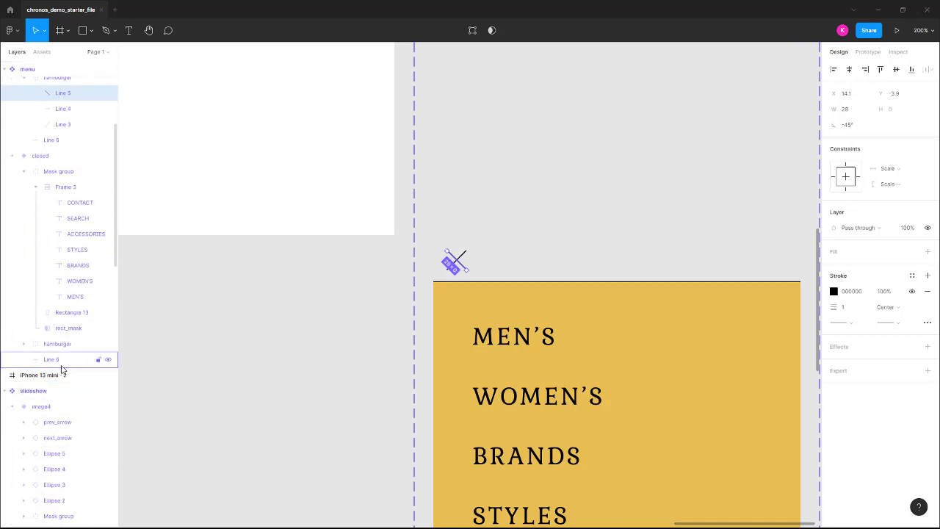
pyautogui.click(24, 345)
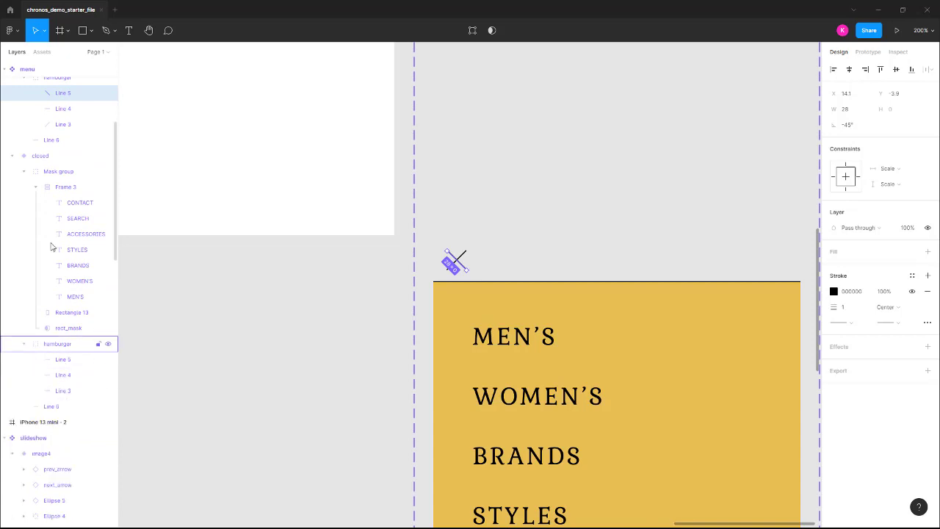
pyautogui.scroll(3, 66, 220)
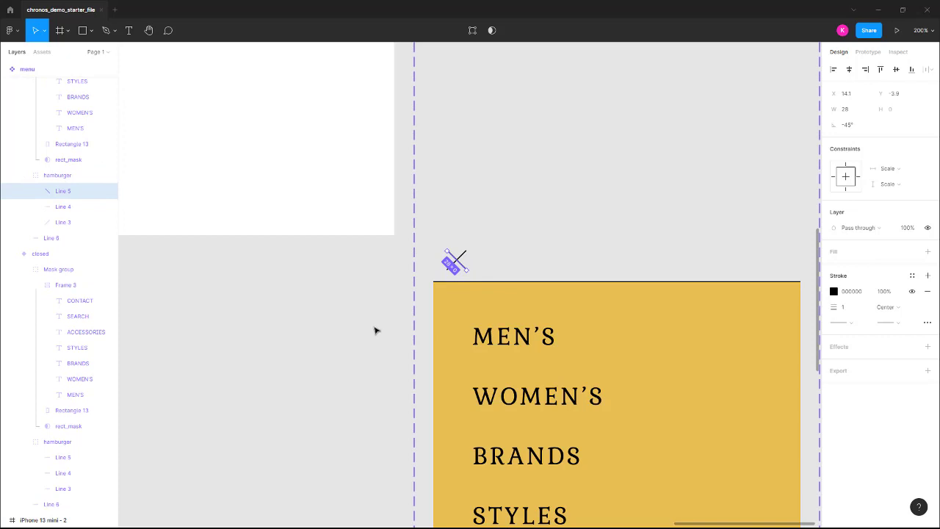
pyautogui.scroll(2, 583, 250)
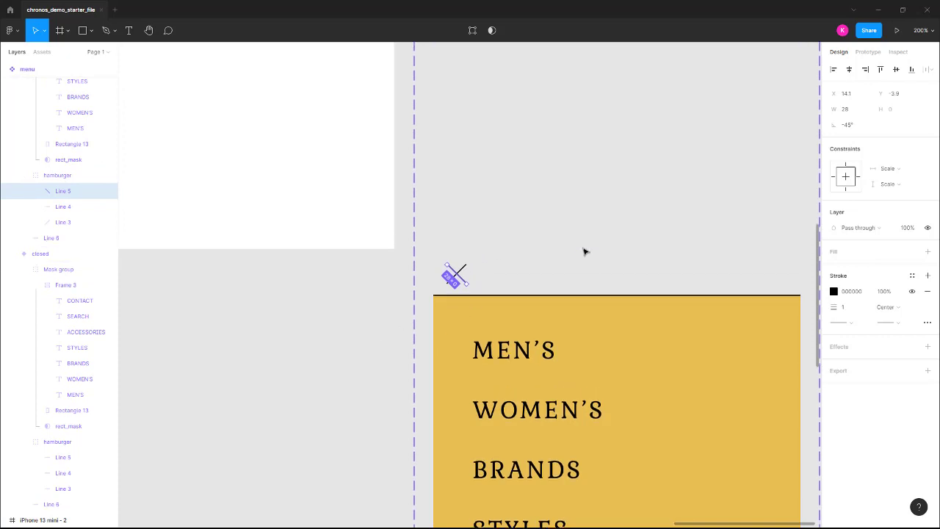
pyautogui.scroll(6, 585, 250)
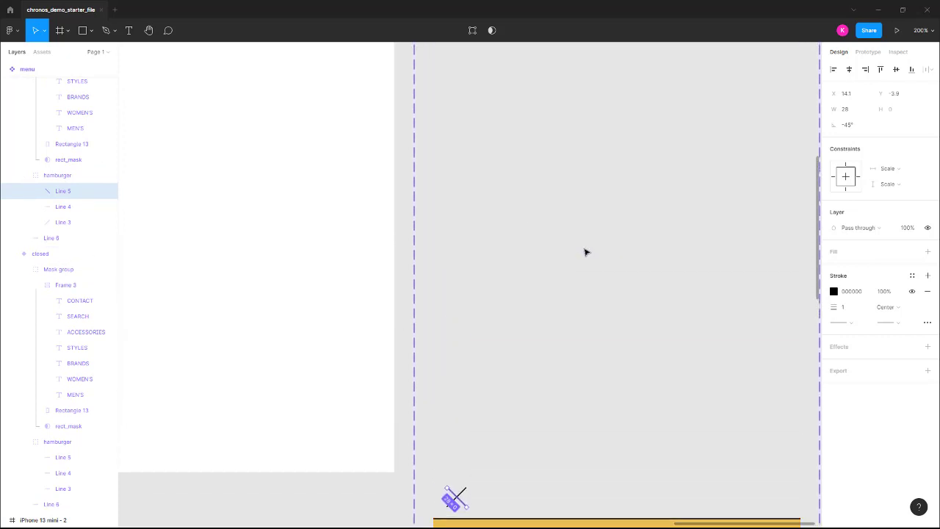
pyautogui.scroll(5, 586, 254)
pyautogui.scroll(-1, 593, 259)
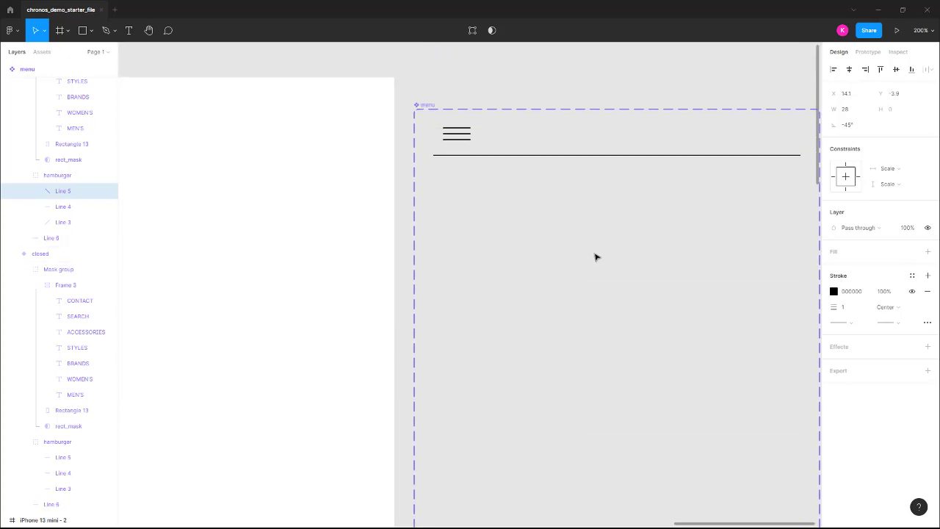
pyautogui.scroll(-10, 664, 235)
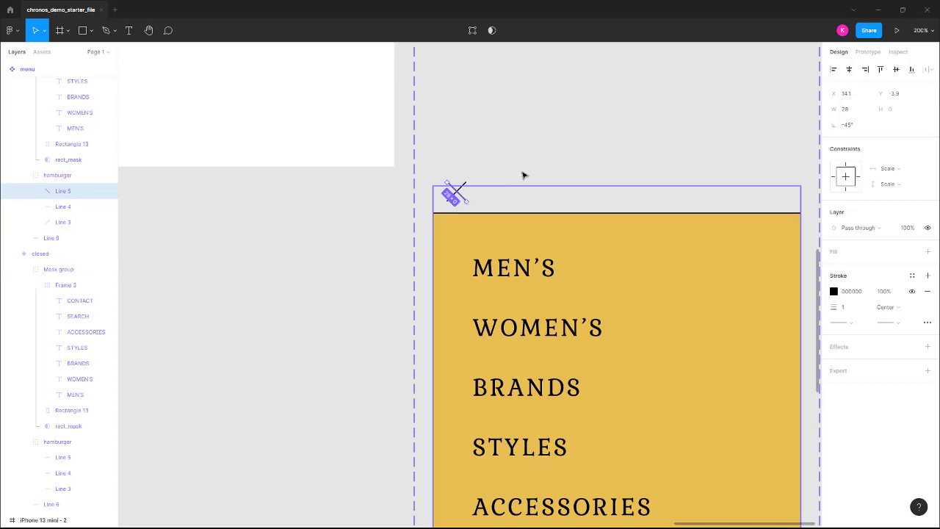
pyautogui.scroll(4, 689, 282)
pyautogui.scroll(8, 689, 283)
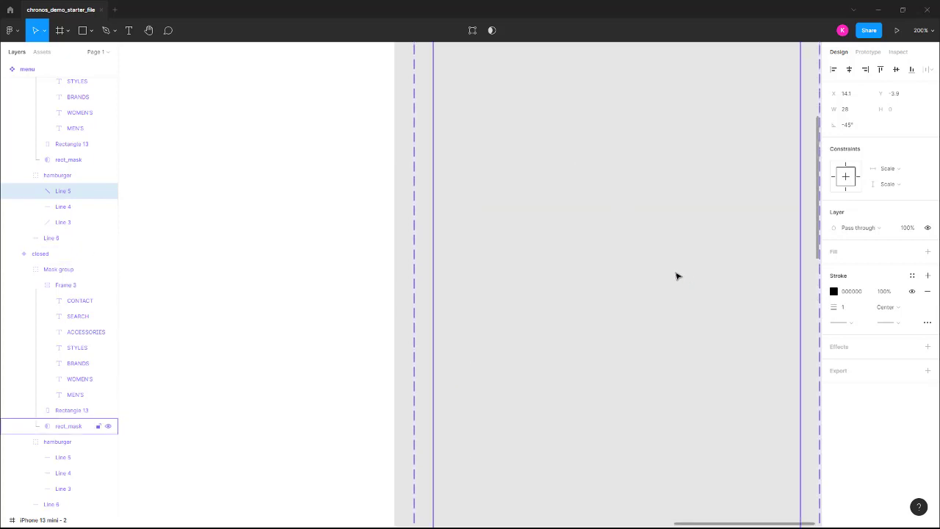
pyautogui.hotkey('shift', '0')
pyautogui.click(721, 278)
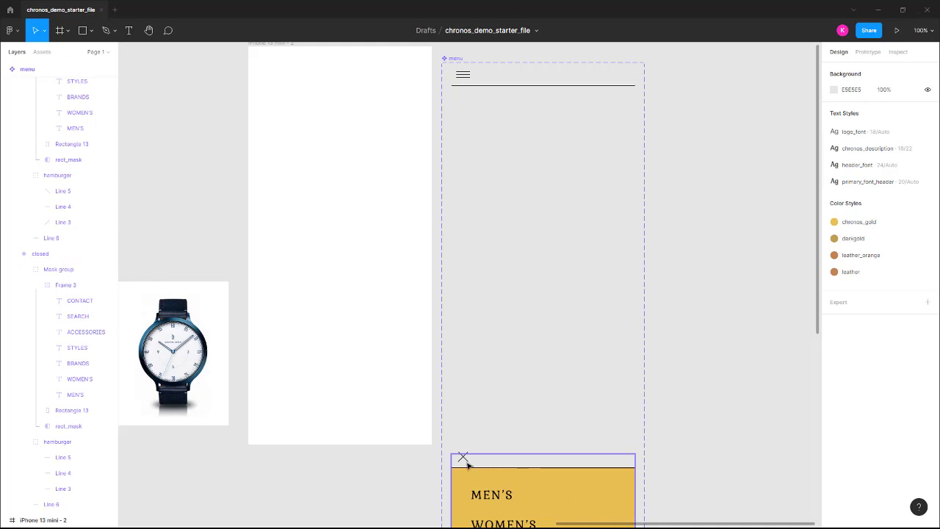
pyautogui.click(460, 60)
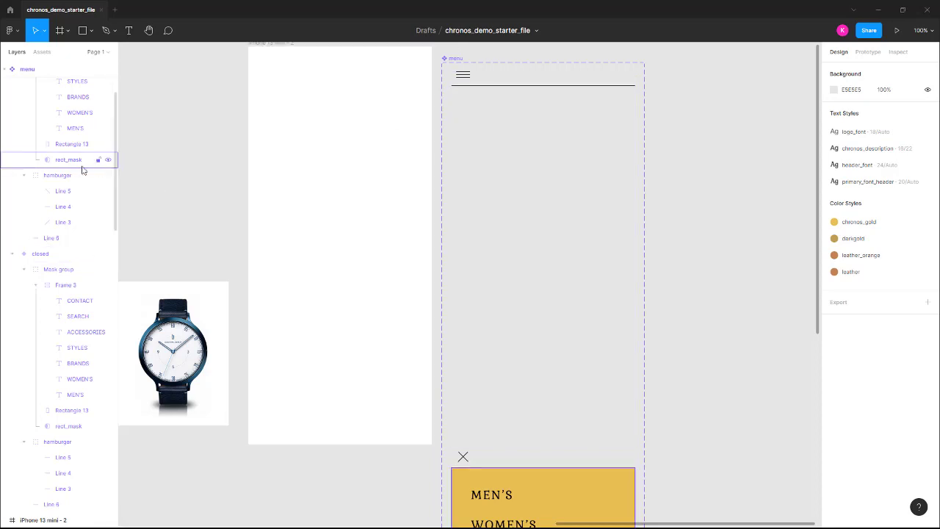
pyautogui.scroll(2, 92, 161)
pyautogui.scroll(-1, 87, 169)
pyautogui.scroll(2, 85, 172)
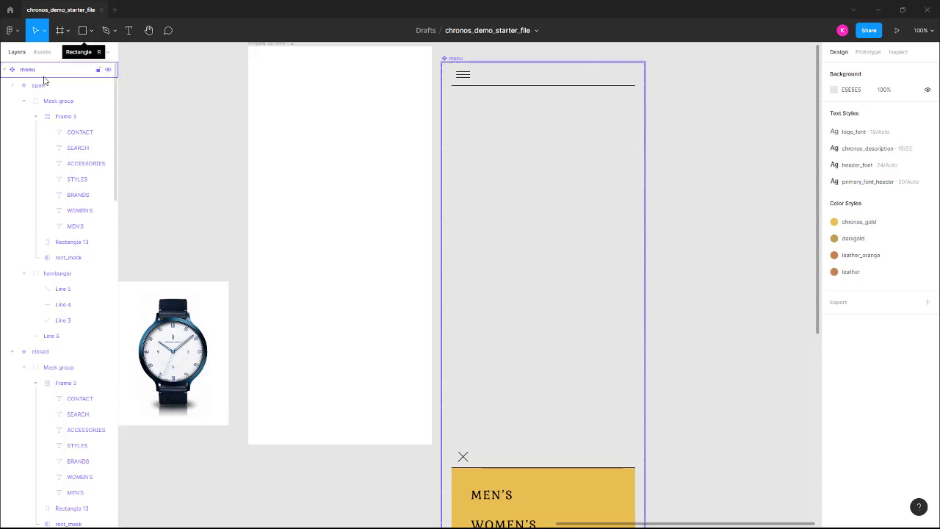
pyautogui.click(53, 356)
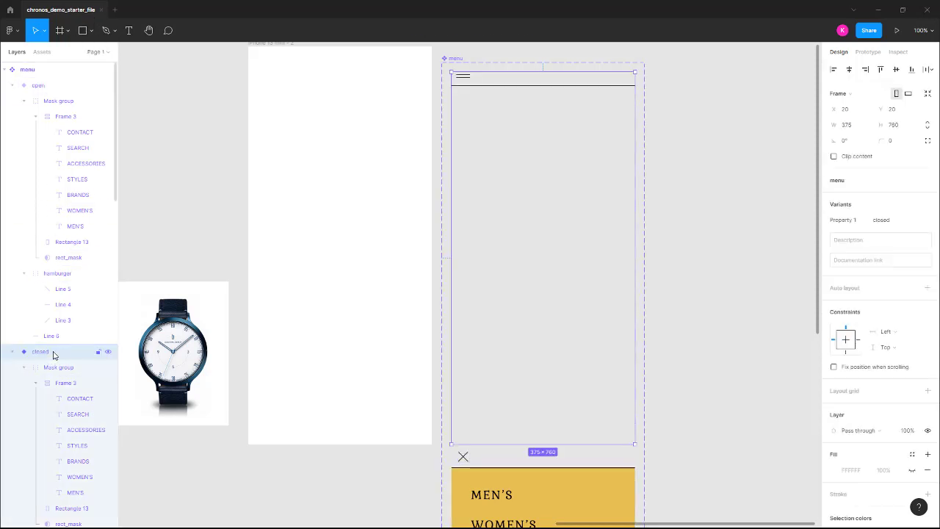
pyautogui.click(83, 31)
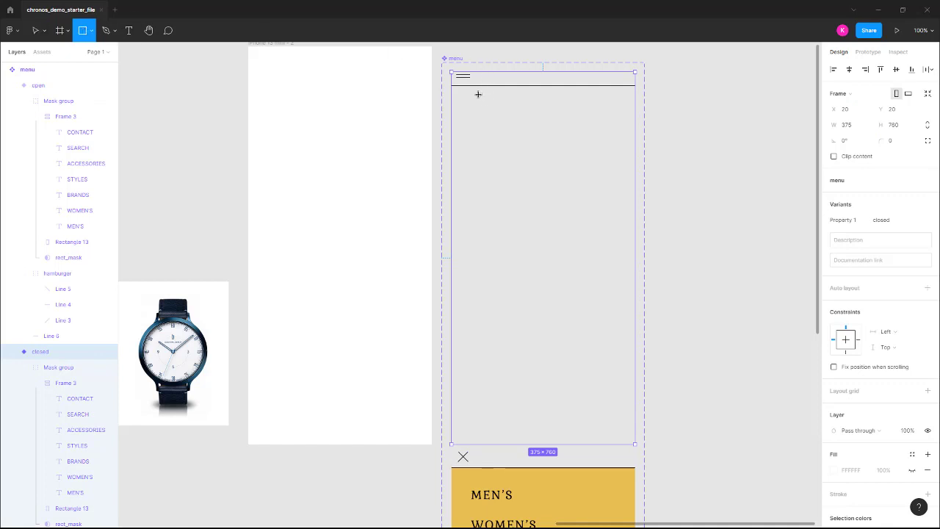
# Draw a 63×44 rectangle over the hamburger icon and name it hot_spot.
pyautogui.moveTo(478, 86); pyautogui.dragTo(449, 67)
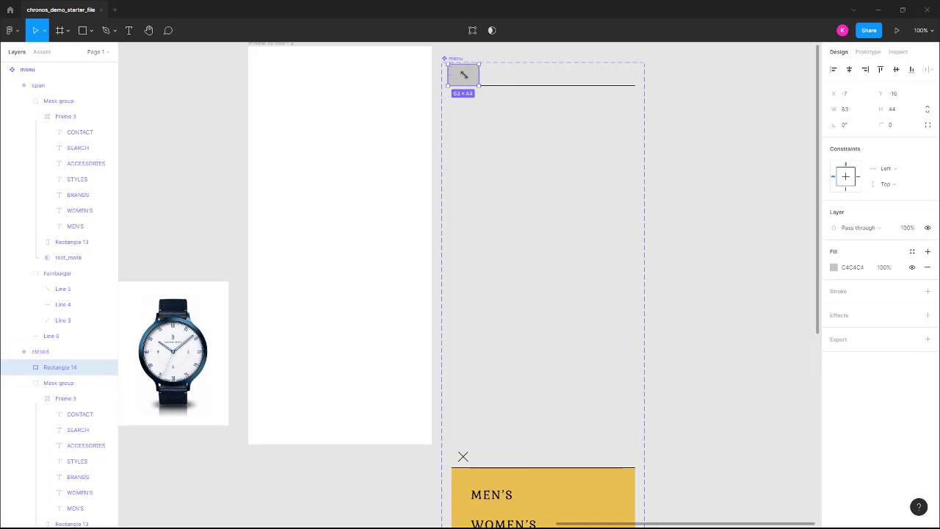
pyautogui.doubleClick(65, 368)
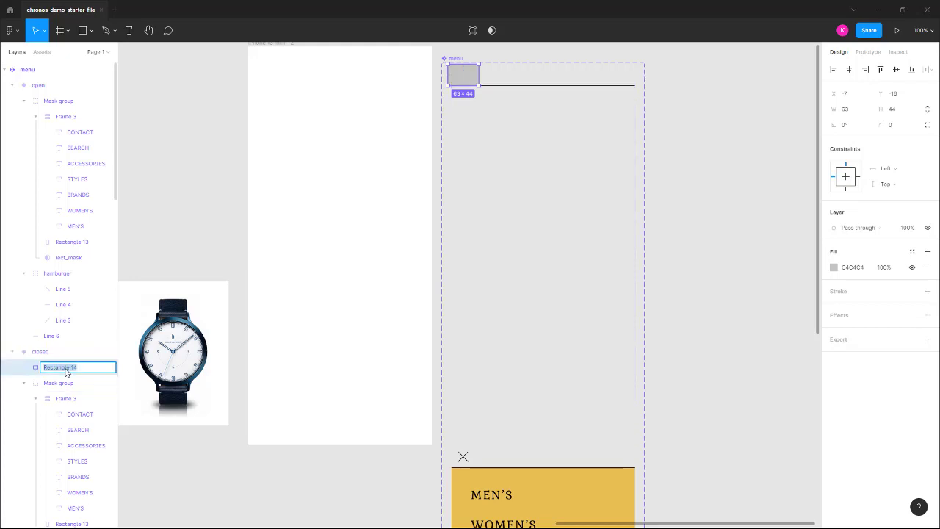
pyautogui.write('hot_spot')
pyautogui.press('Return')
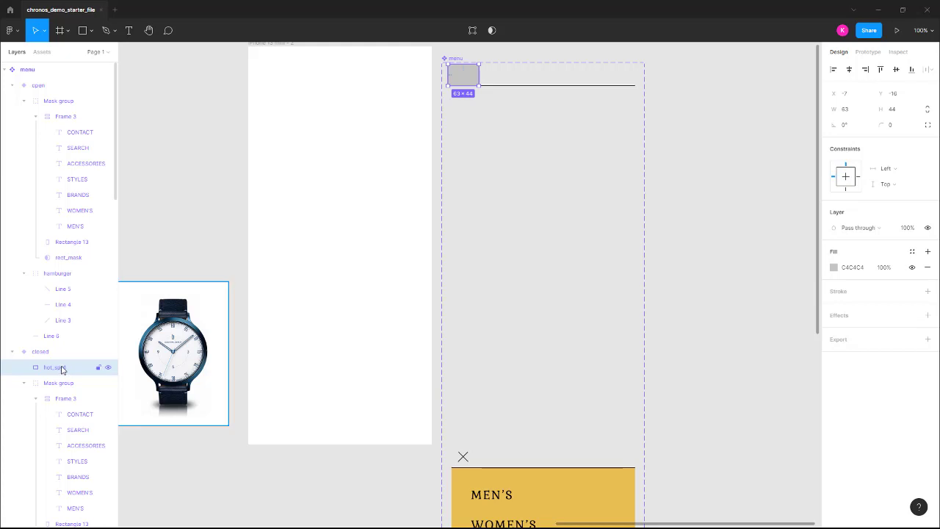
# Paste a copy of hot_spot into the open variant over the X icon.
pyautogui.click(44, 369)
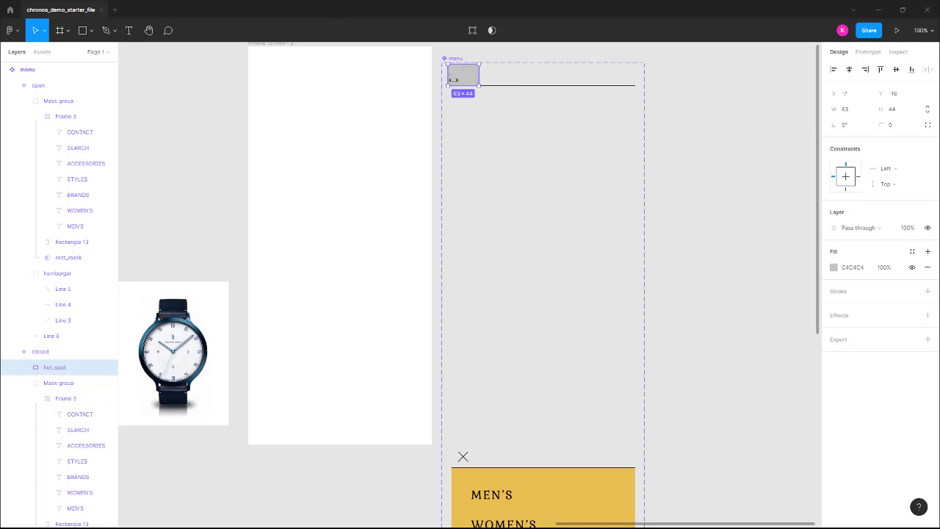
pyautogui.click(38, 85)
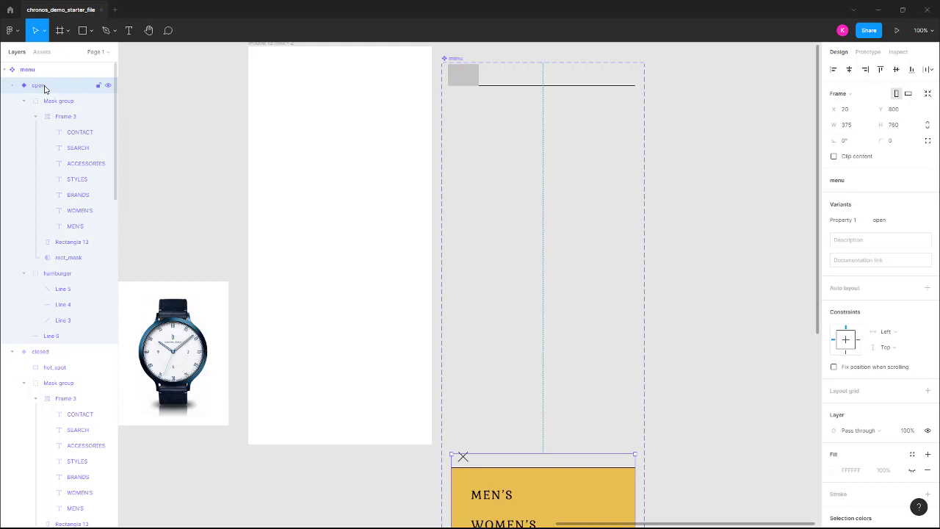
pyautogui.hotkey('ctrl', 'v')
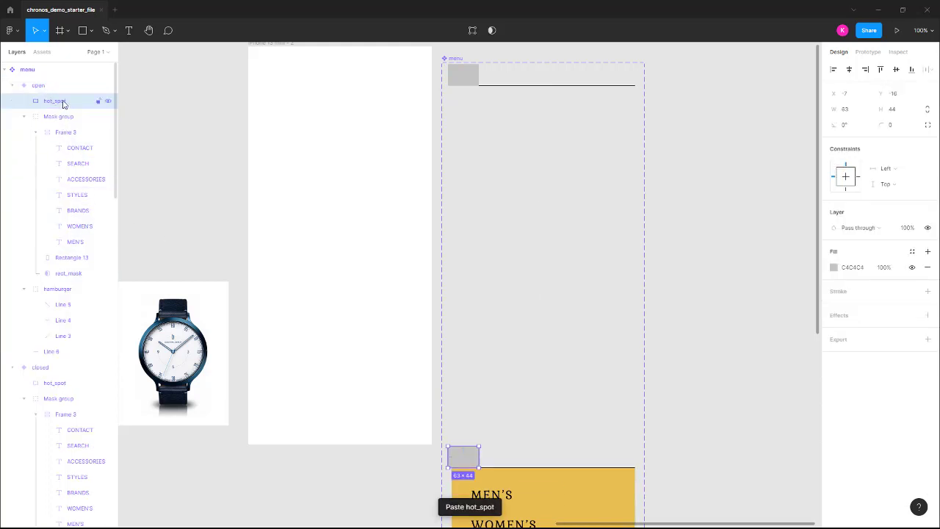
pyautogui.click(55, 383)
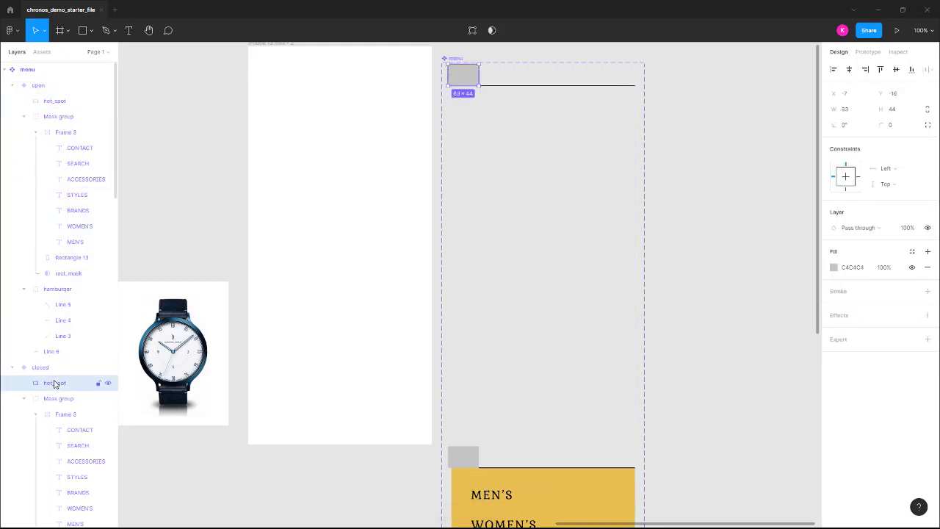
pyautogui.click(467, 453)
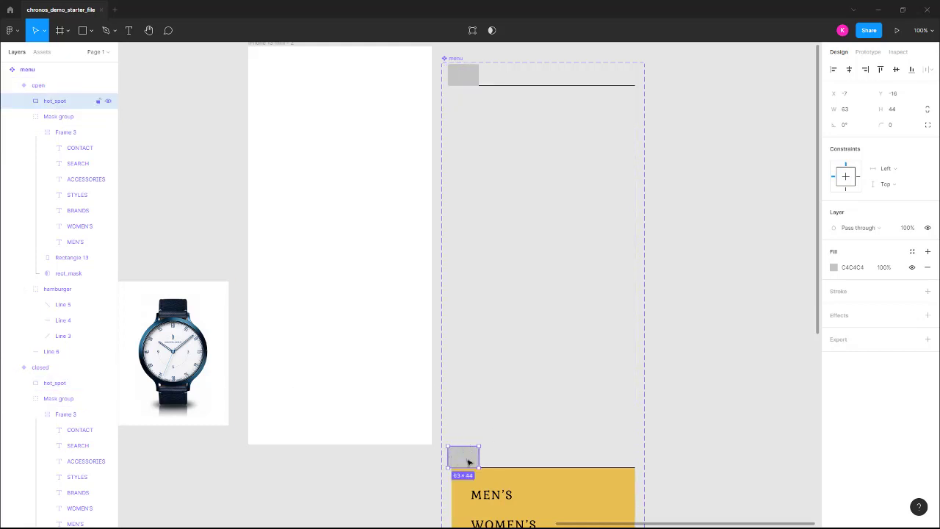
# Set the C4C4C4 fill of both hot_spot rectangles to 0% opacity.
pyautogui.click(884, 267)
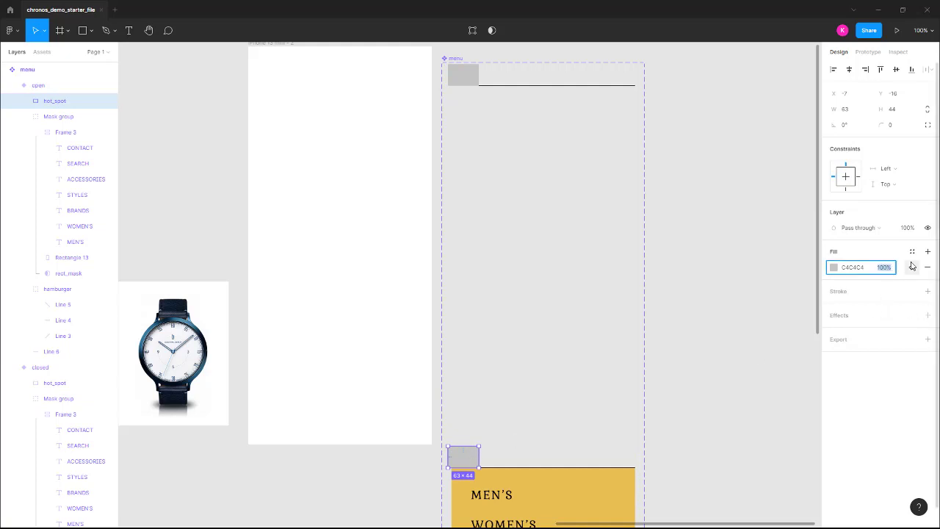
pyautogui.write('0')
pyautogui.press('Return')
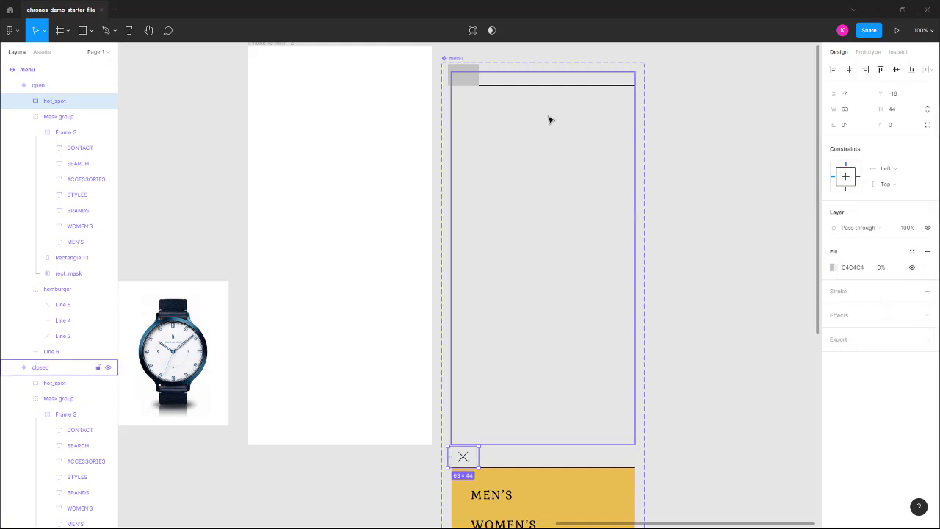
pyautogui.click(465, 78)
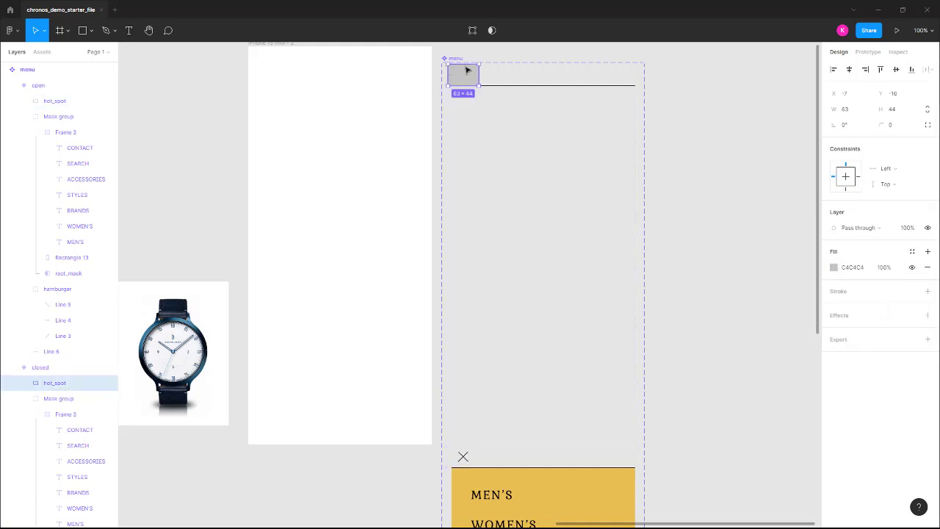
pyautogui.click(907, 229)
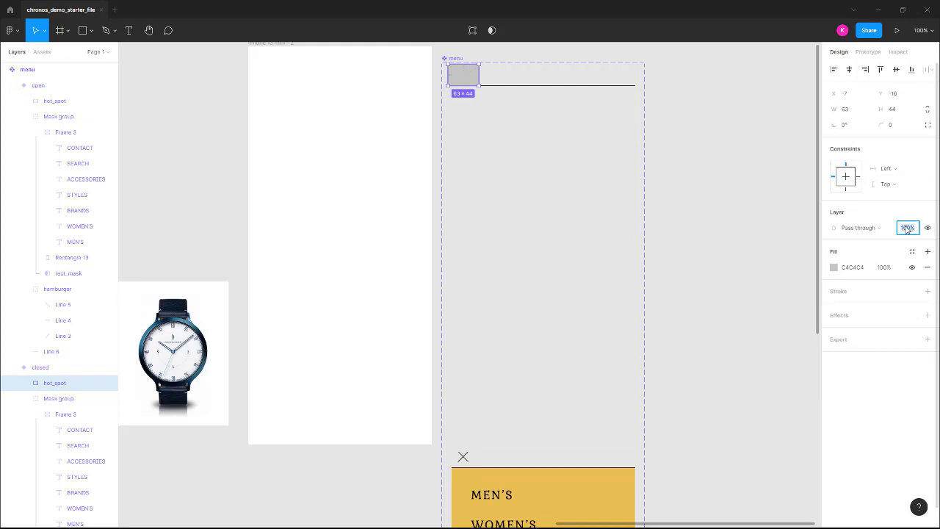
pyautogui.click(885, 268)
pyautogui.write('0')
pyautogui.press('Return')
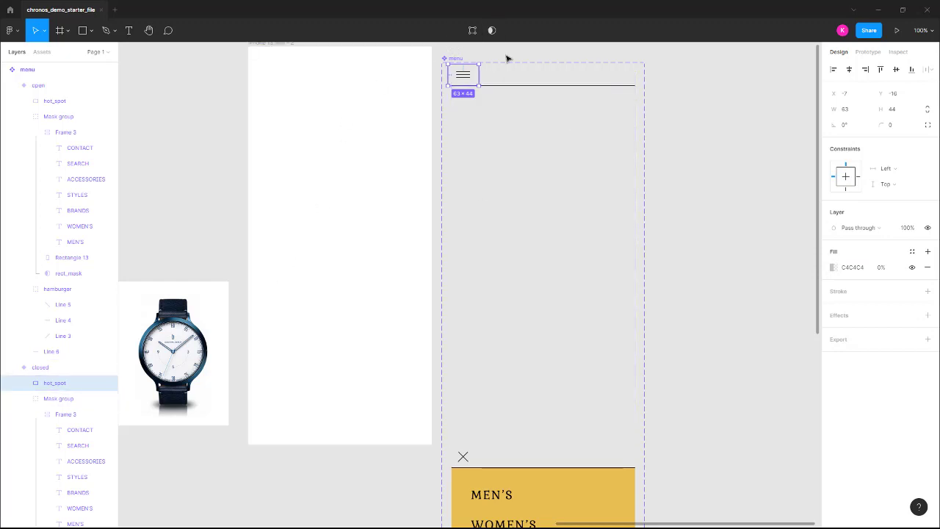
pyautogui.click(460, 62)
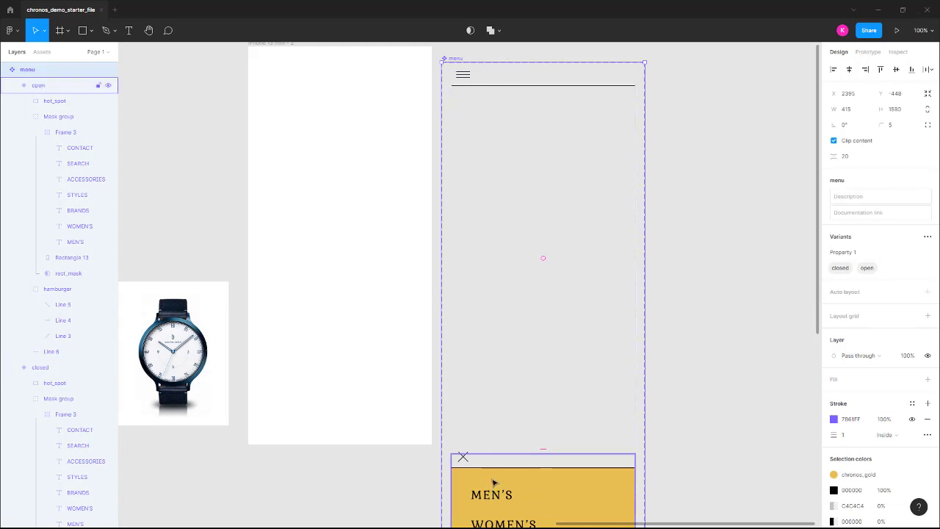
# Link the closed hot_spot to the open variant with an On tap Smart animate lasting 250ms.
pyautogui.click(867, 53)
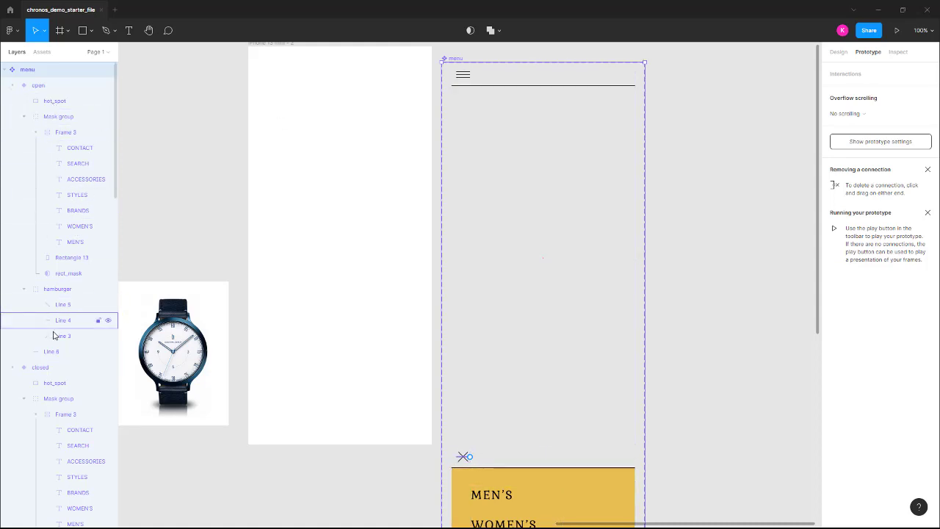
pyautogui.click(62, 385)
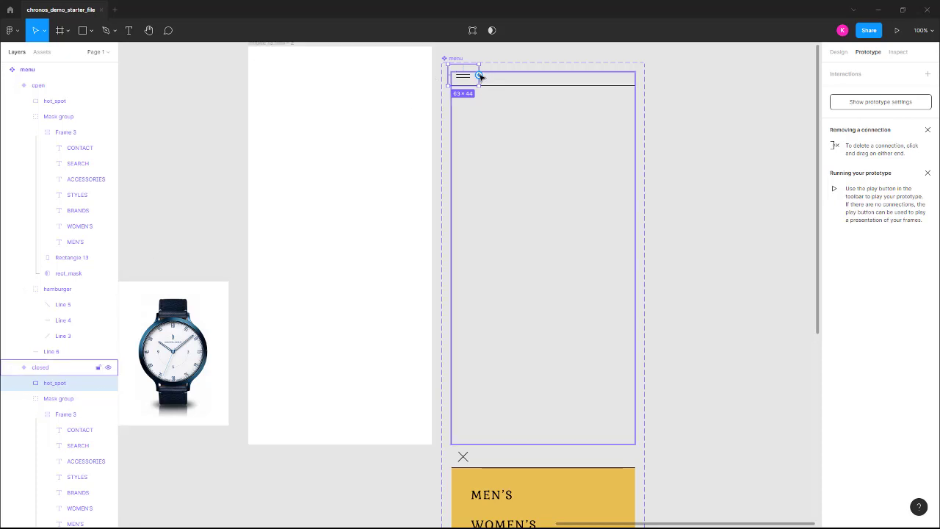
pyautogui.moveTo(479, 75); pyautogui.dragTo(512, 480)
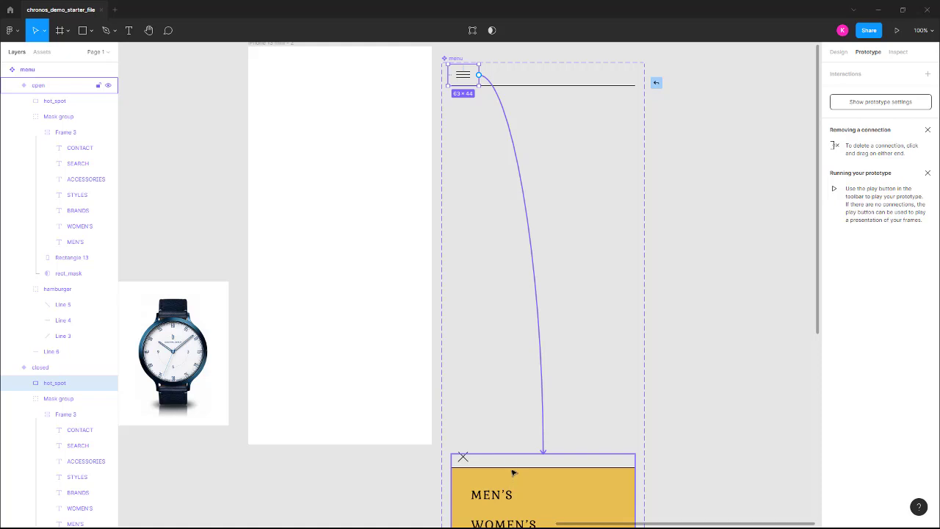
pyautogui.moveTo(511, 458); pyautogui.dragTo(513, 457)
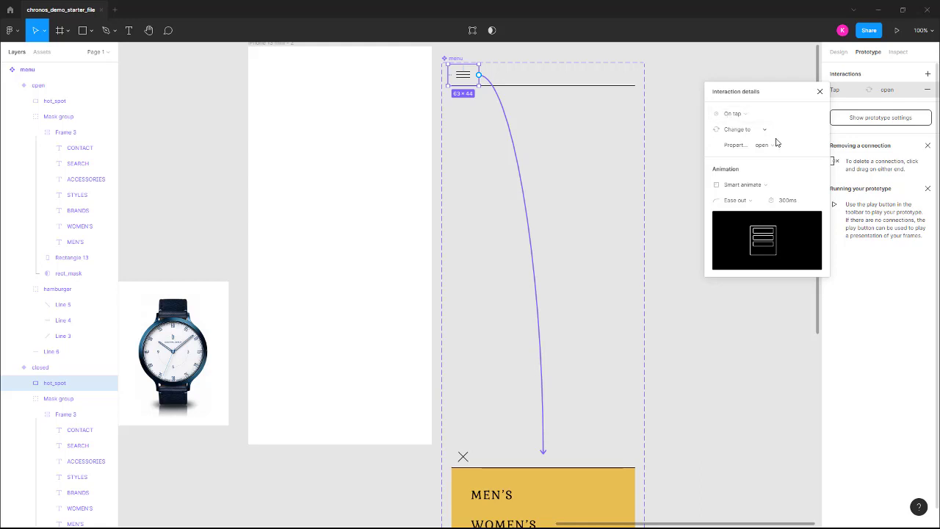
pyautogui.click(791, 202)
pyautogui.write('250')
pyautogui.press('Return')
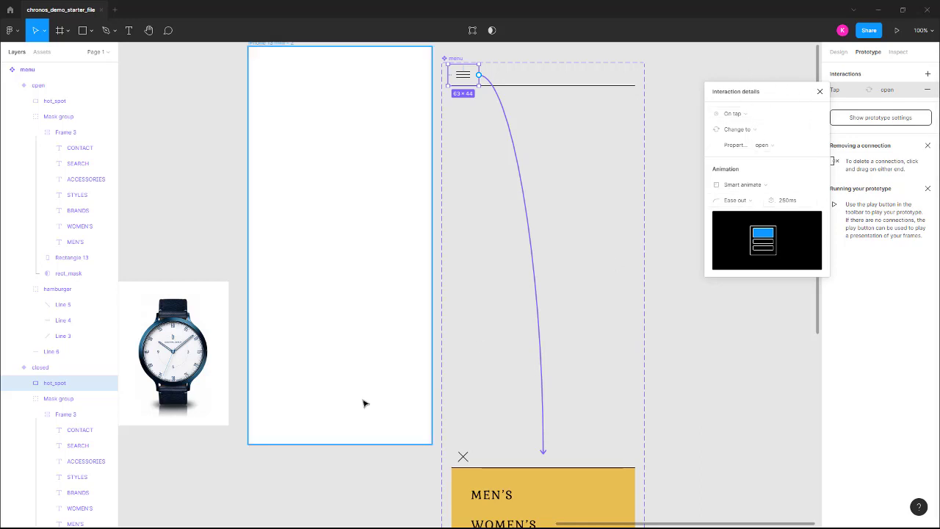
pyautogui.click(62, 102)
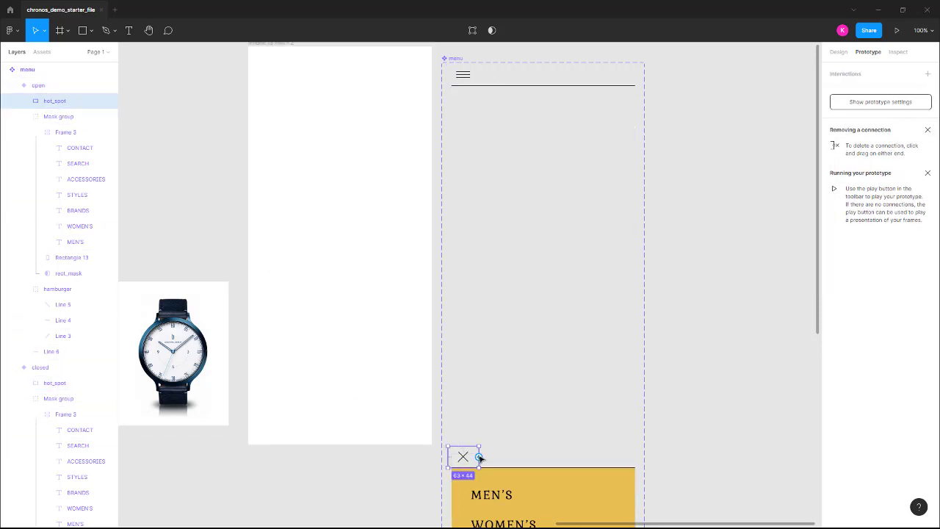
# Link the open variant's hot_spot back to the closed variant.
pyautogui.moveTo(479, 457); pyautogui.dragTo(567, 282)
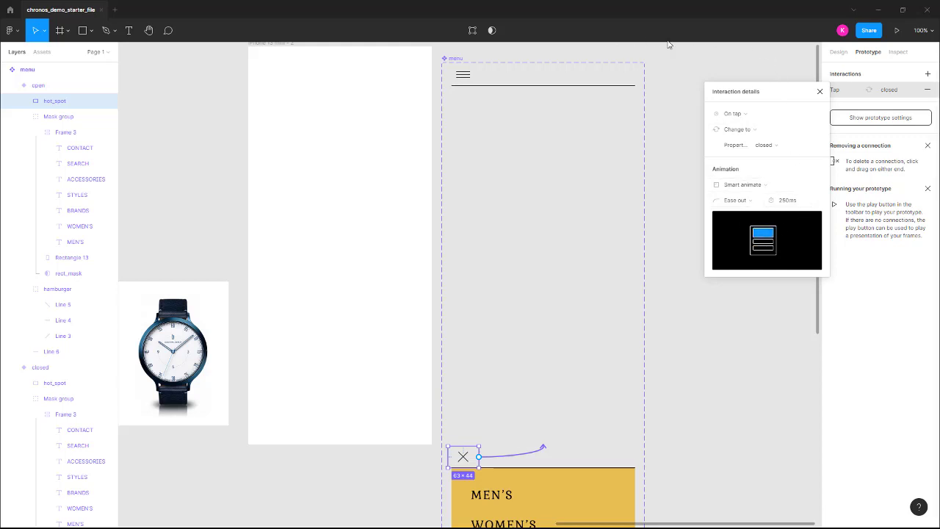
pyautogui.click(692, 52)
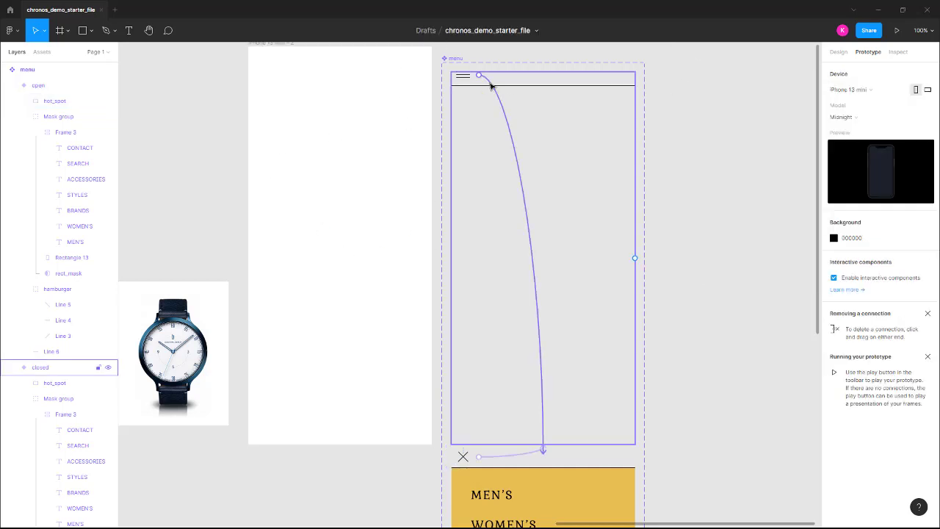
# Place a 375×760 menu instance at X 0, Y 52 in the iPhone 13 mini - 1 frame.
pyautogui.moveTo(278, 185); pyautogui.dragTo(576, 162)
pyautogui.moveTo(452, 182); pyautogui.dragTo(808, 165)
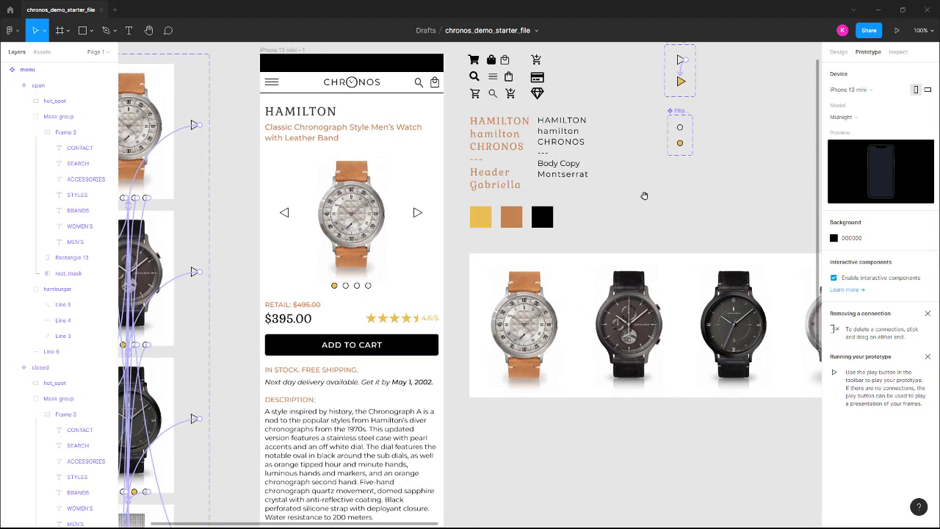
pyautogui.moveTo(284, 174); pyautogui.dragTo(405, 238)
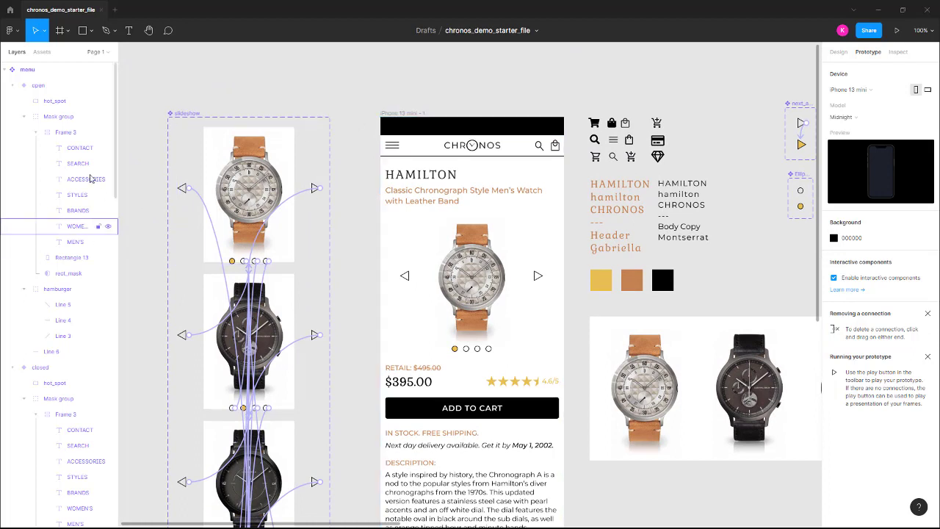
pyautogui.click(41, 52)
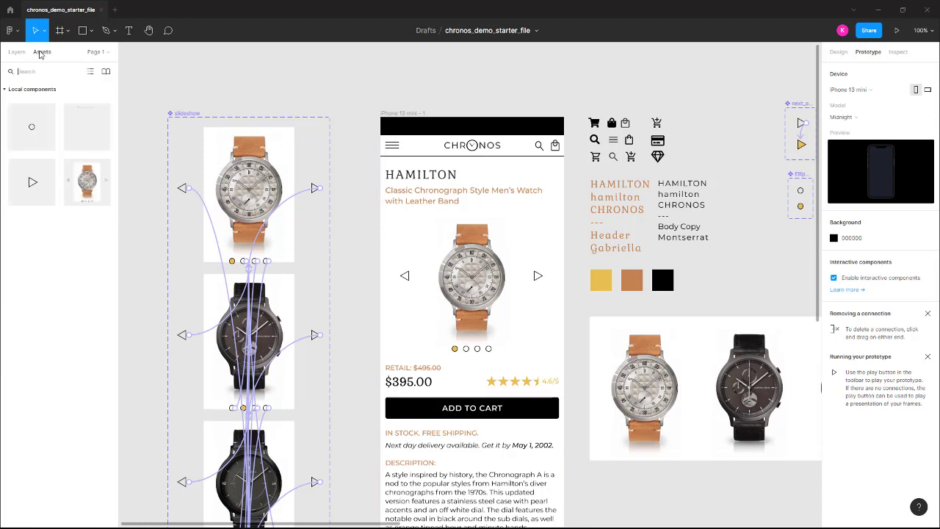
pyautogui.click(85, 126)
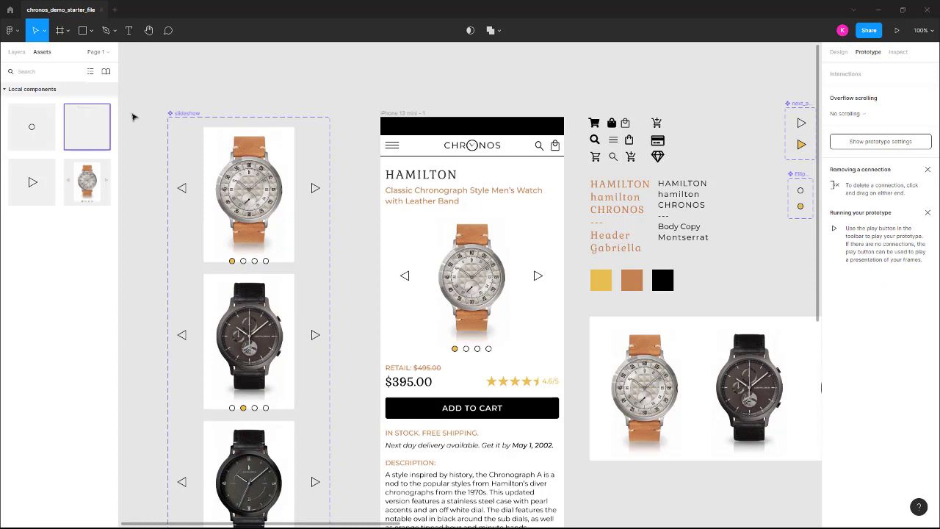
pyautogui.click(157, 137)
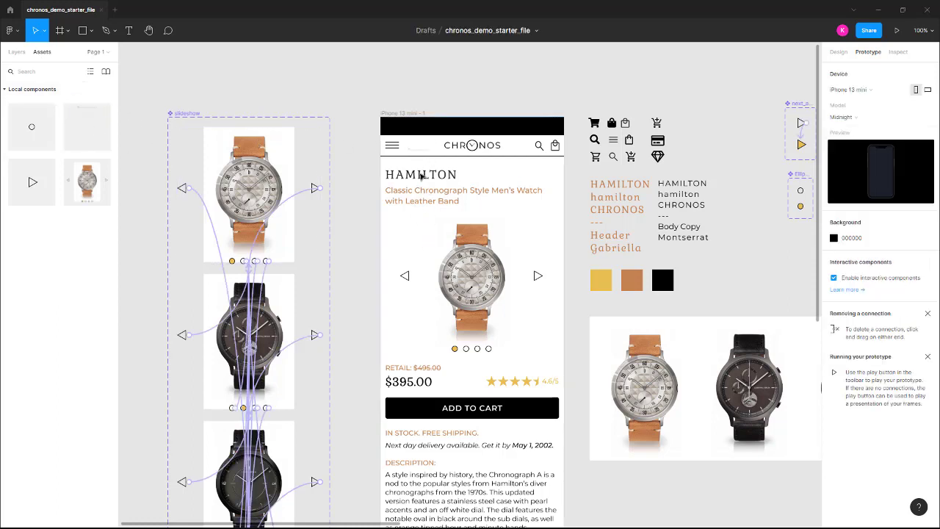
pyautogui.click(421, 172)
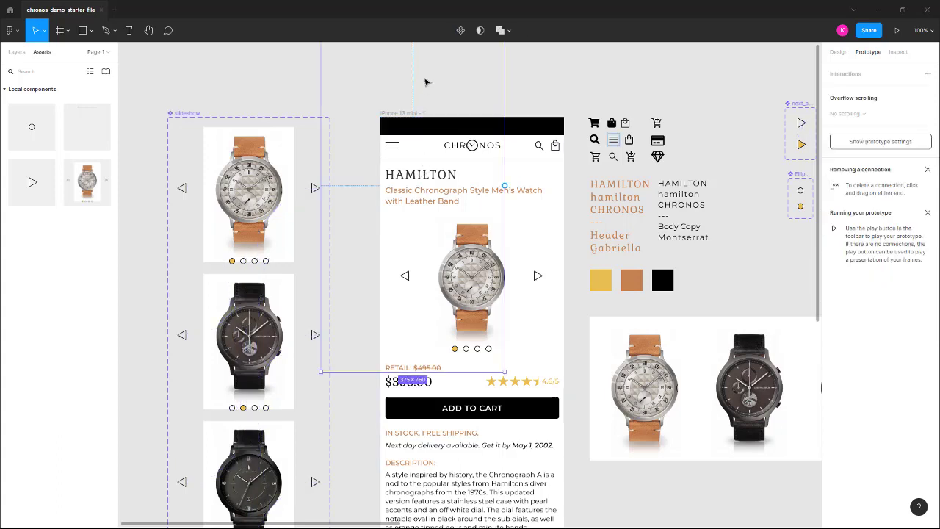
pyautogui.hotkey('shift', 'Down')
pyautogui.scroll(3, 423, 82)
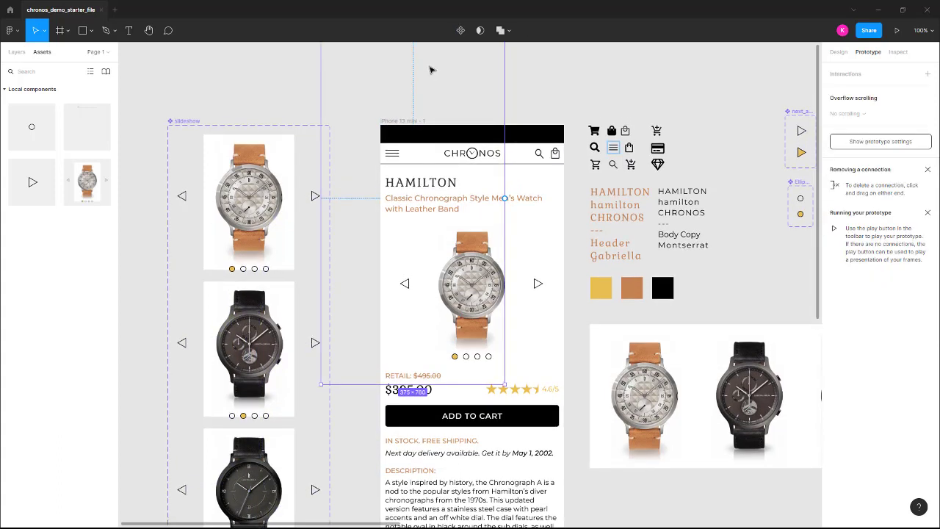
pyautogui.moveTo(415, 86); pyautogui.dragTo(476, 223)
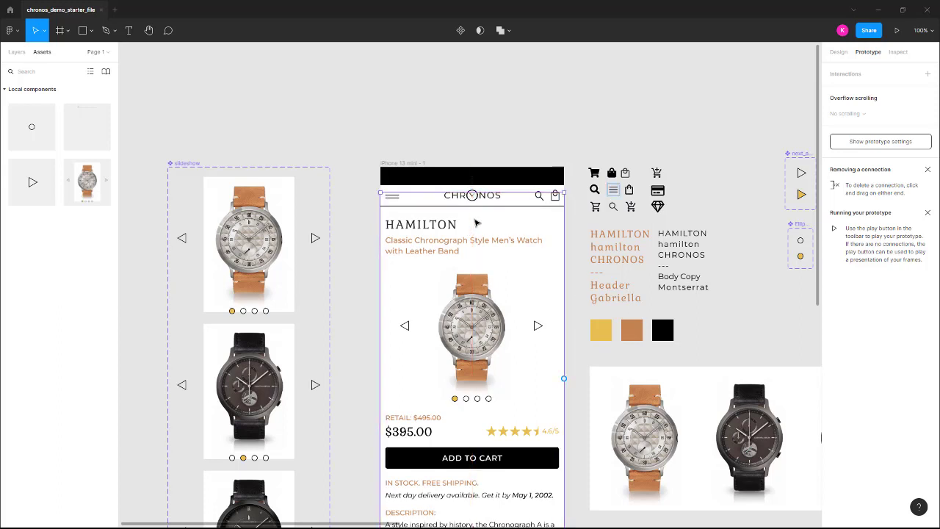
pyautogui.click(836, 52)
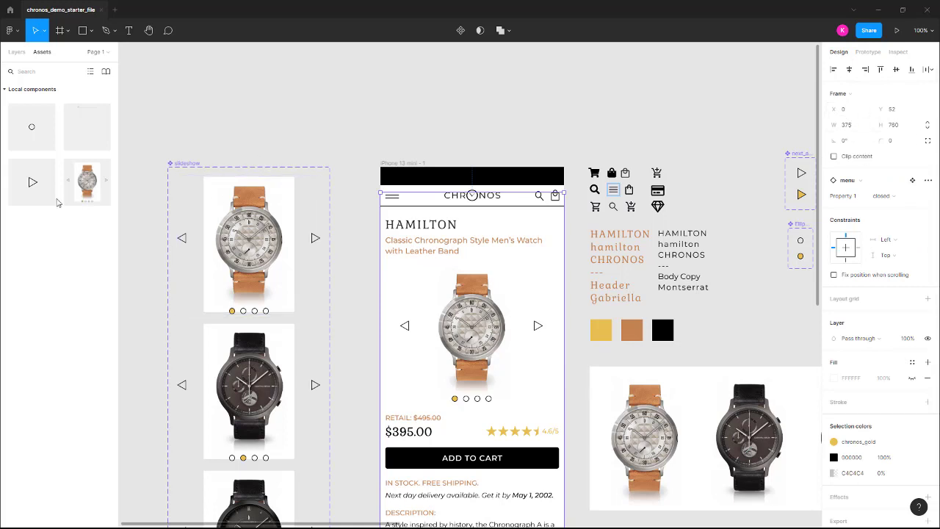
# Delete the phone frame's old hamburger icon group.
pyautogui.click(17, 53)
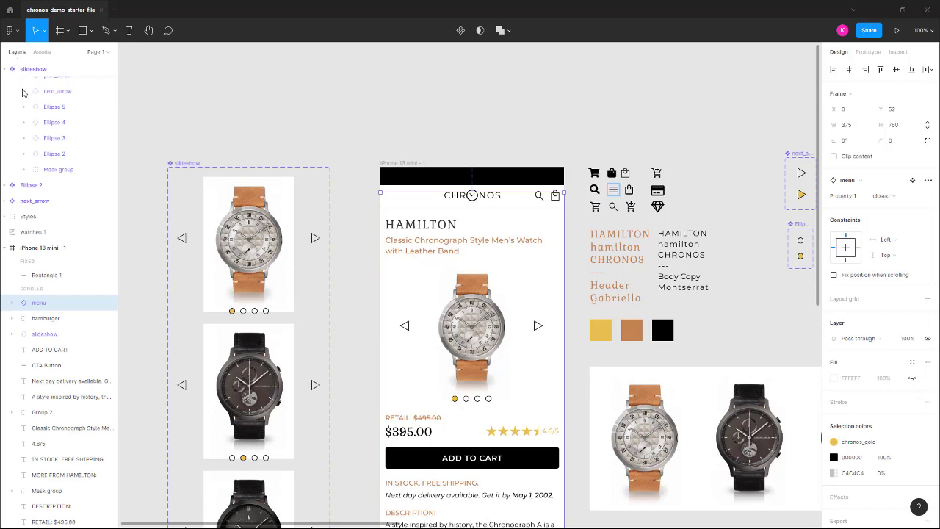
pyautogui.click(46, 321)
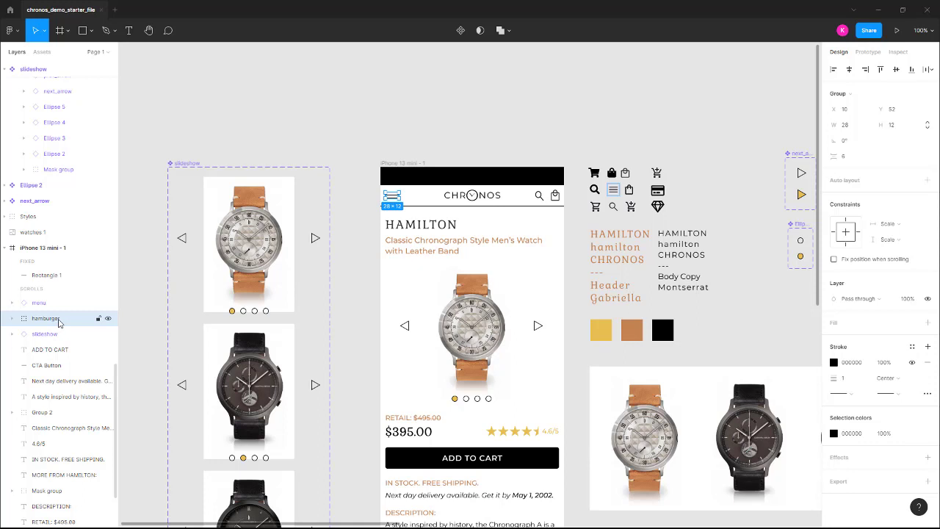
pyautogui.press('Delete')
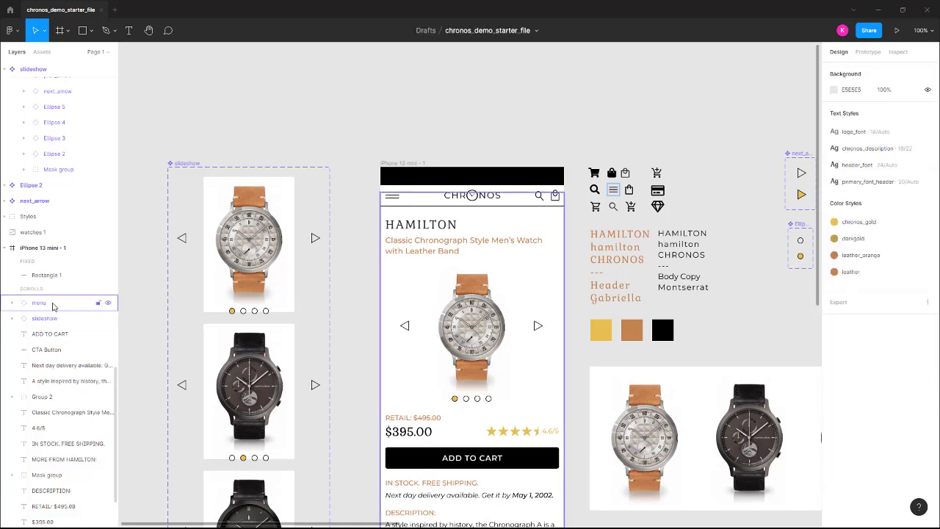
# Remove the header divider line, Line 6, and make the menu instance visible again.
pyautogui.click(52, 305)
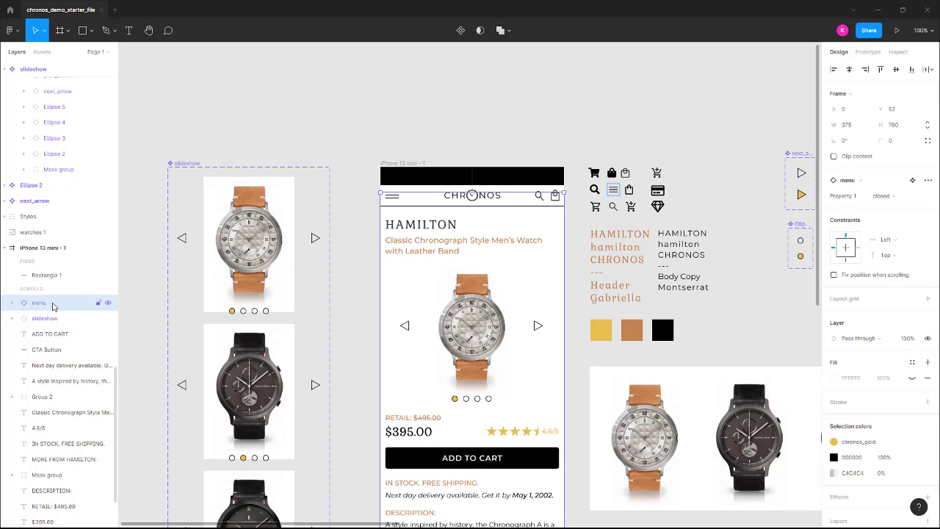
pyautogui.click(109, 304)
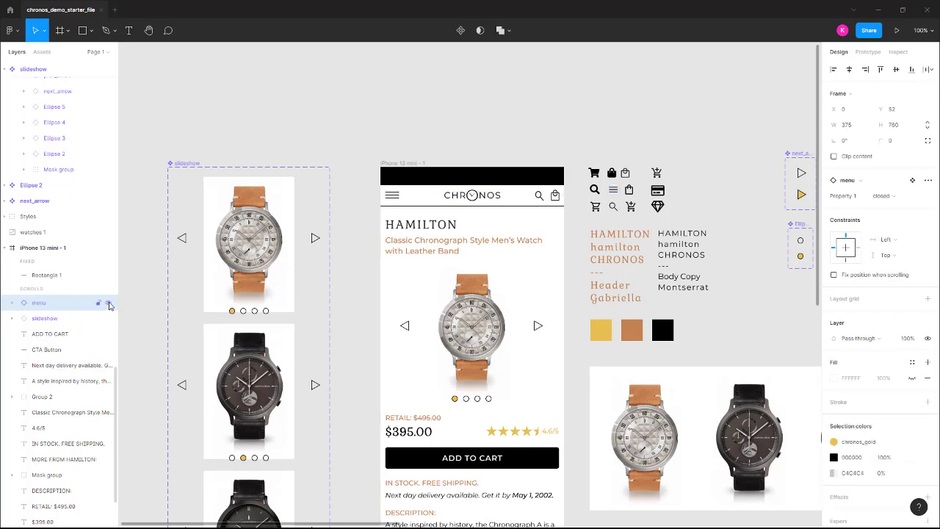
pyautogui.click(428, 208)
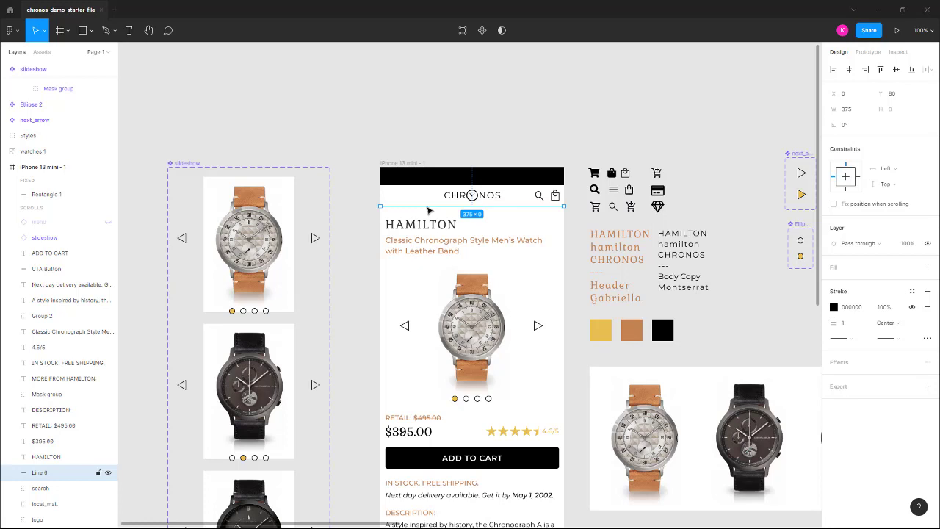
pyautogui.press('Escape')
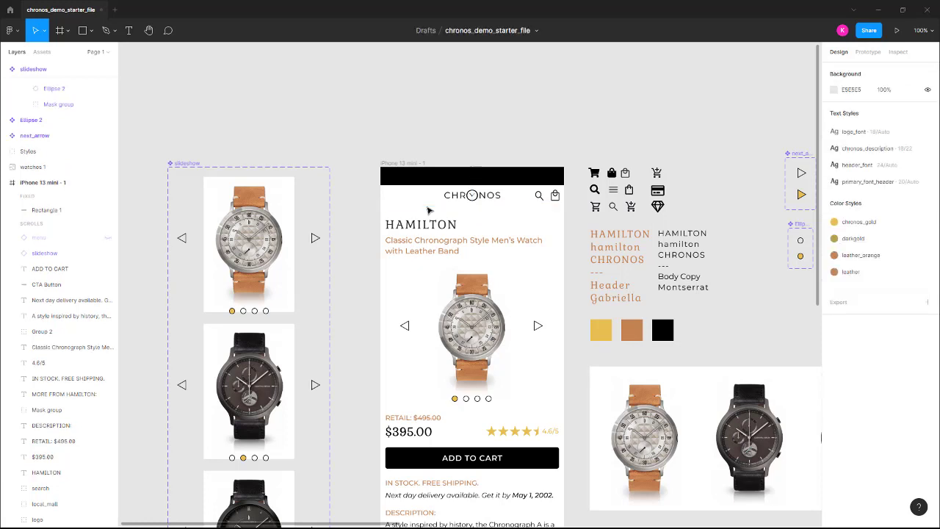
pyautogui.click(46, 237)
pyautogui.click(108, 238)
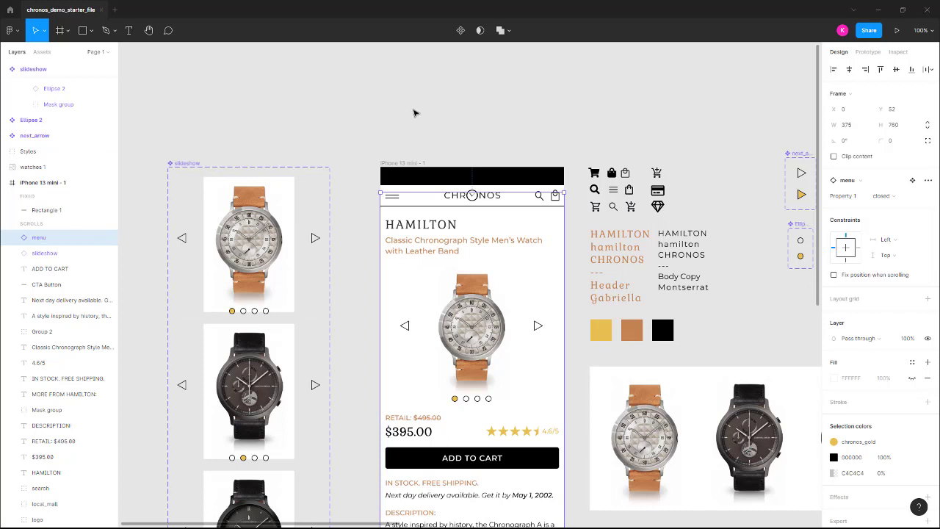
pyautogui.click(401, 163)
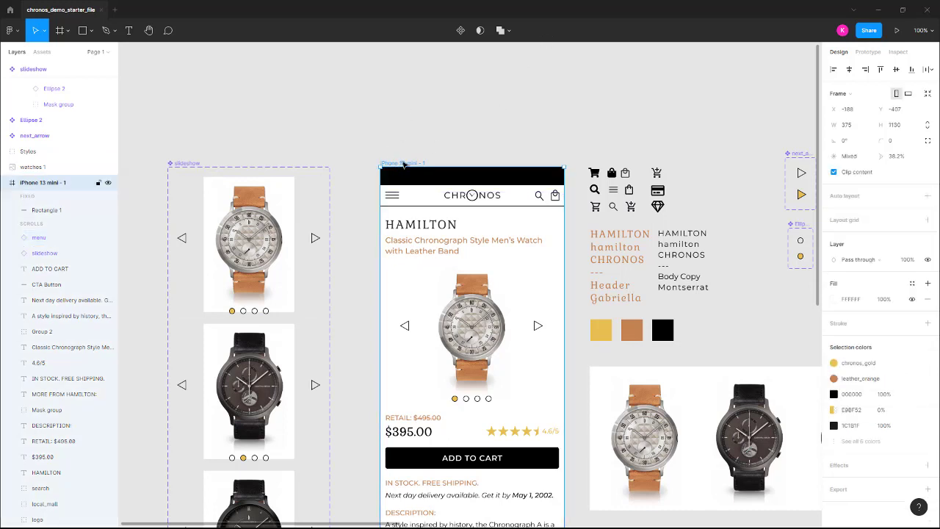
pyautogui.click(898, 32)
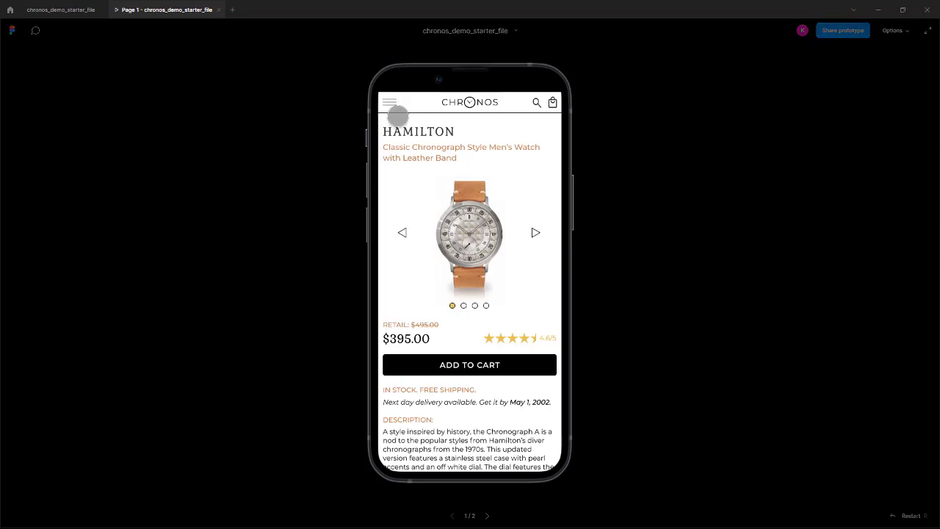
pyautogui.click(392, 108)
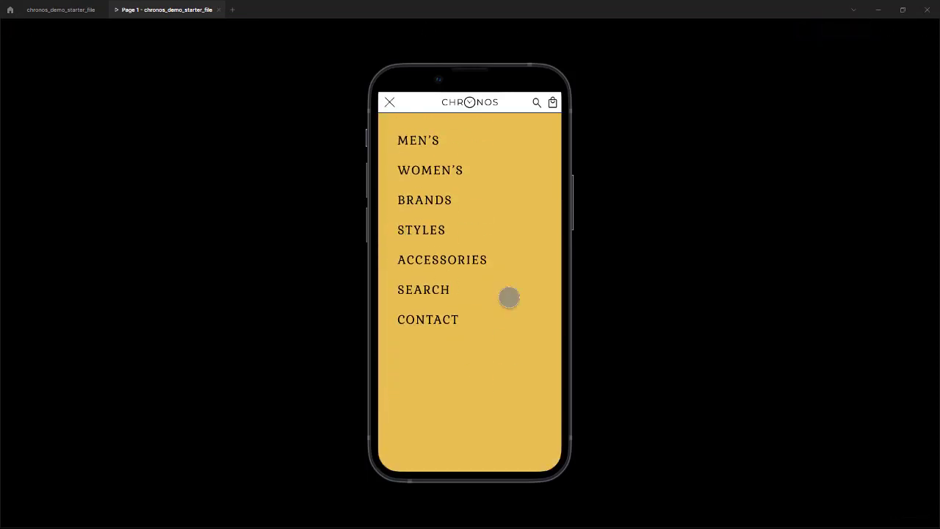
pyautogui.click(389, 102)
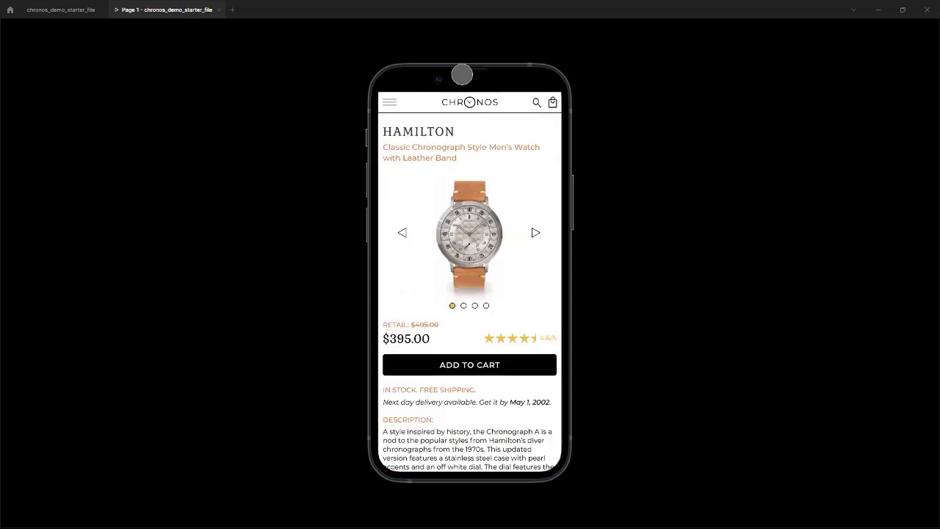
pyautogui.click(390, 104)
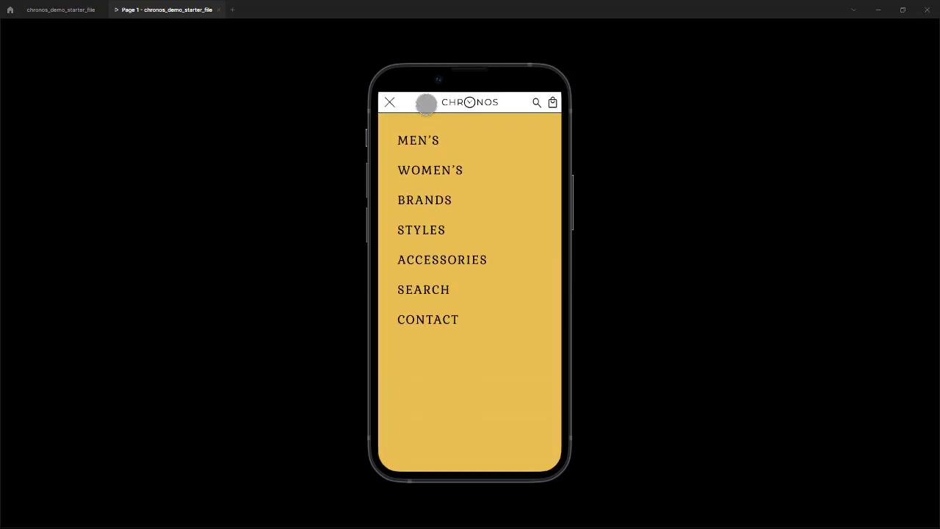
pyautogui.click(390, 103)
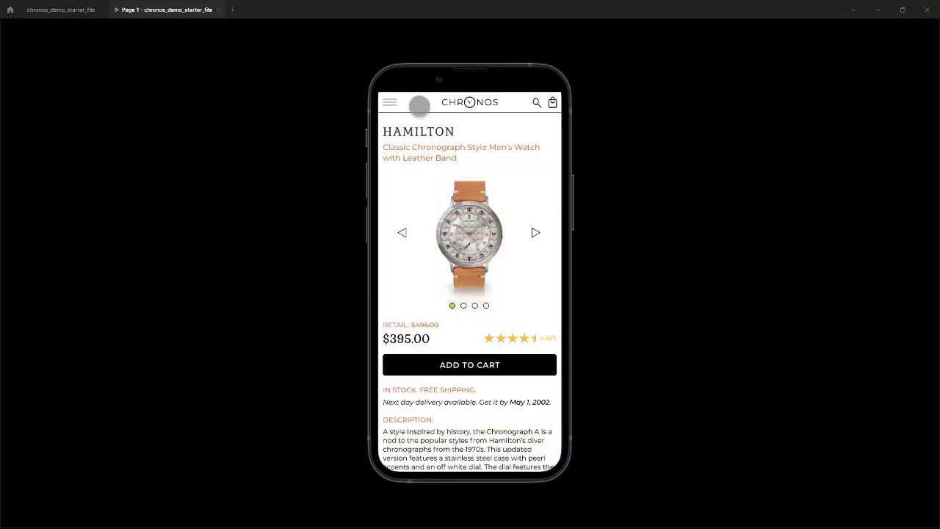
pyautogui.click(390, 102)
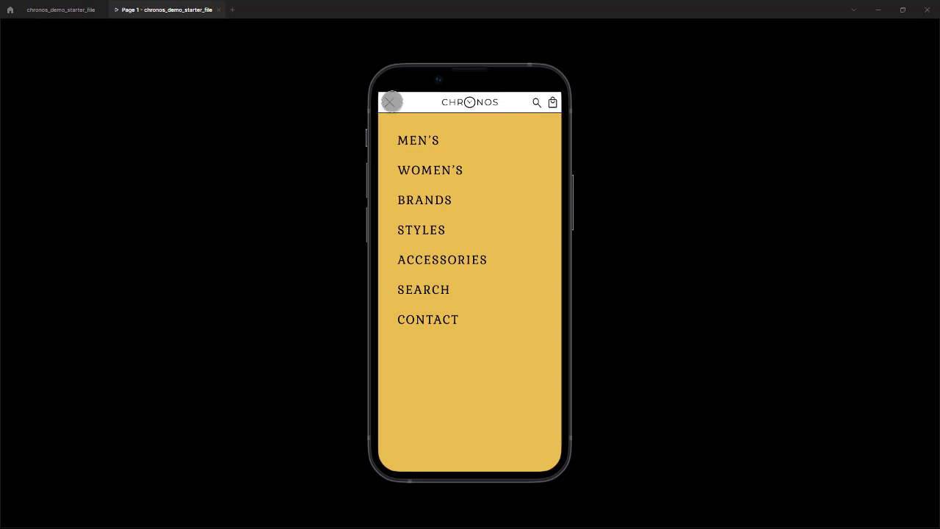
pyautogui.click(391, 102)
pyautogui.click(391, 102)
pyautogui.click(390, 102)
pyautogui.click(390, 102)
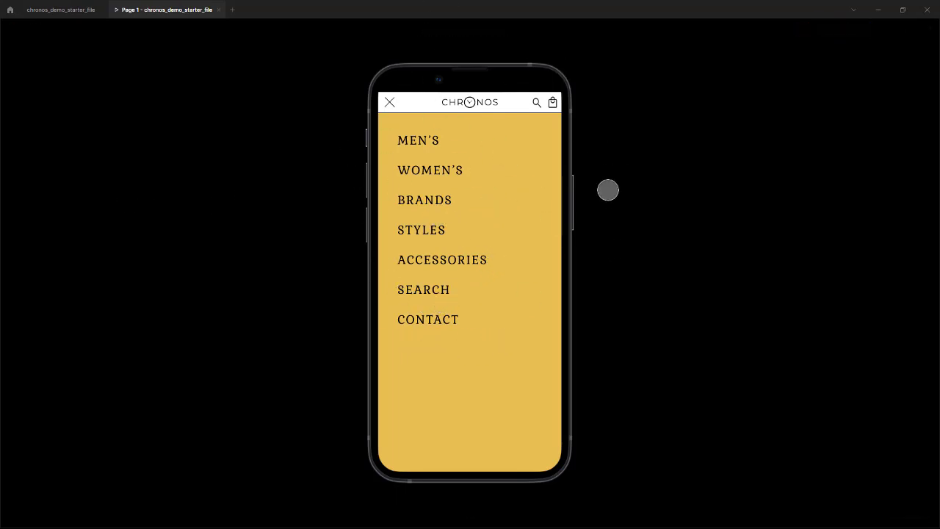
pyautogui.click(389, 102)
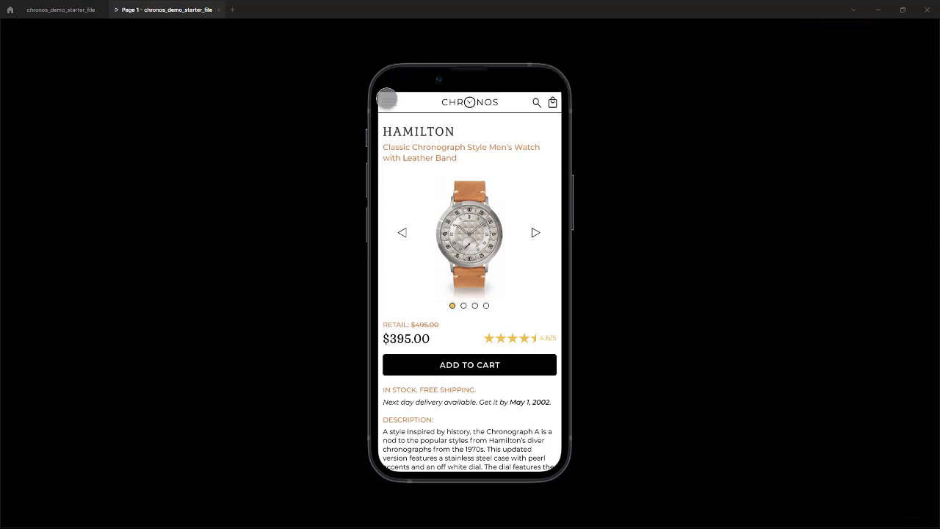
pyautogui.click(387, 99)
pyautogui.click(390, 101)
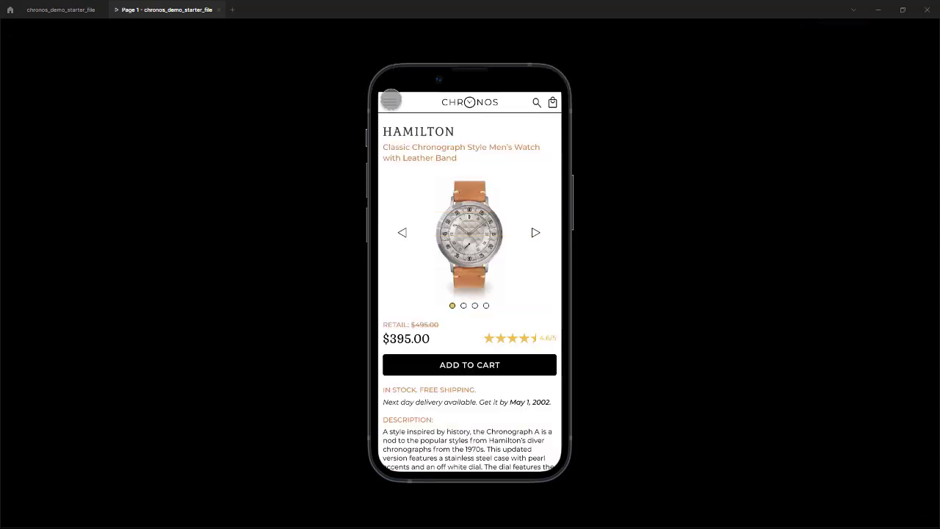
pyautogui.click(389, 101)
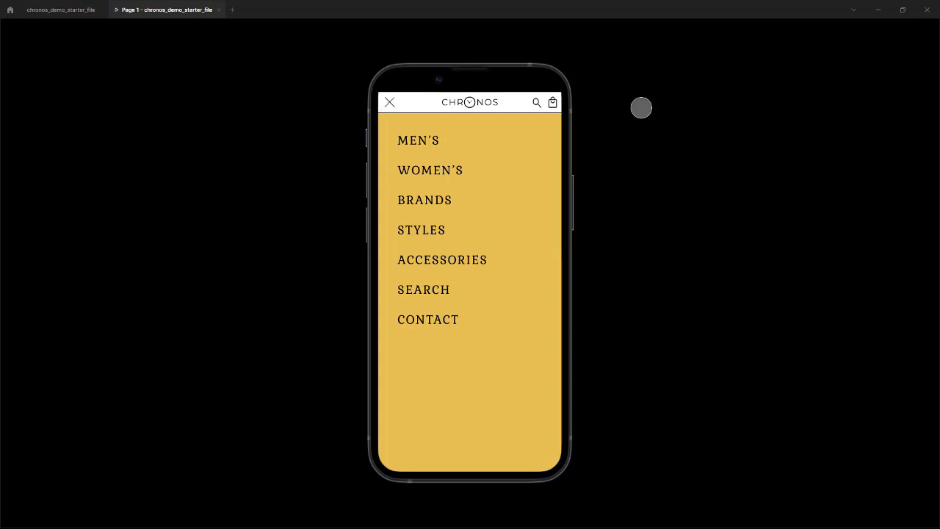
pyautogui.click(389, 102)
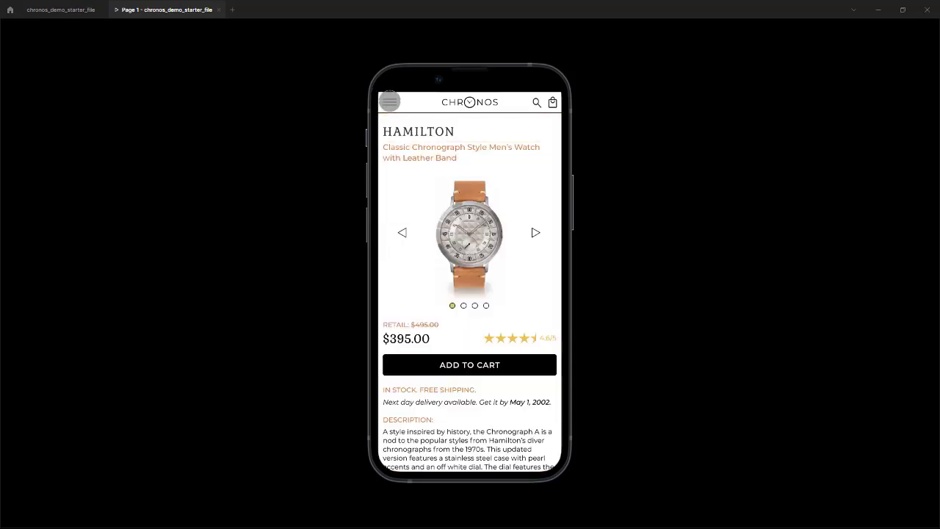
pyautogui.click(390, 102)
pyautogui.click(389, 101)
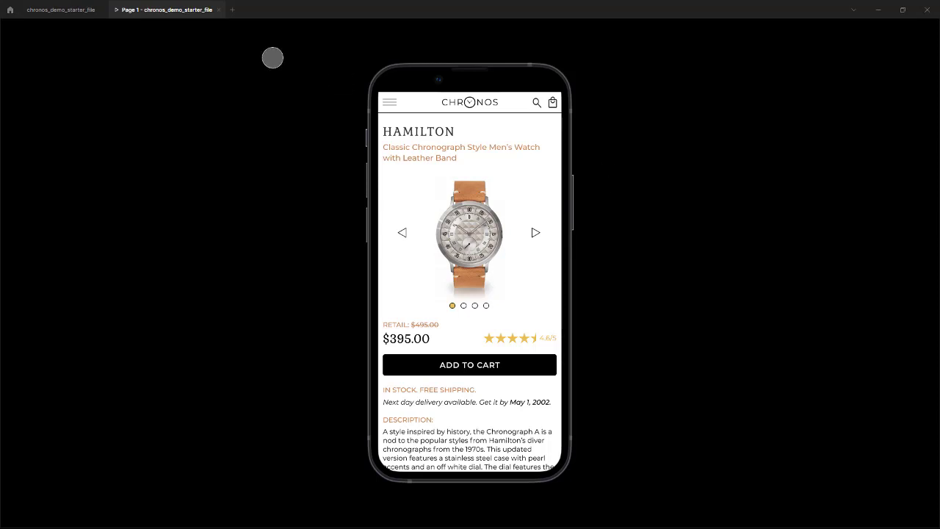
pyautogui.click(218, 9)
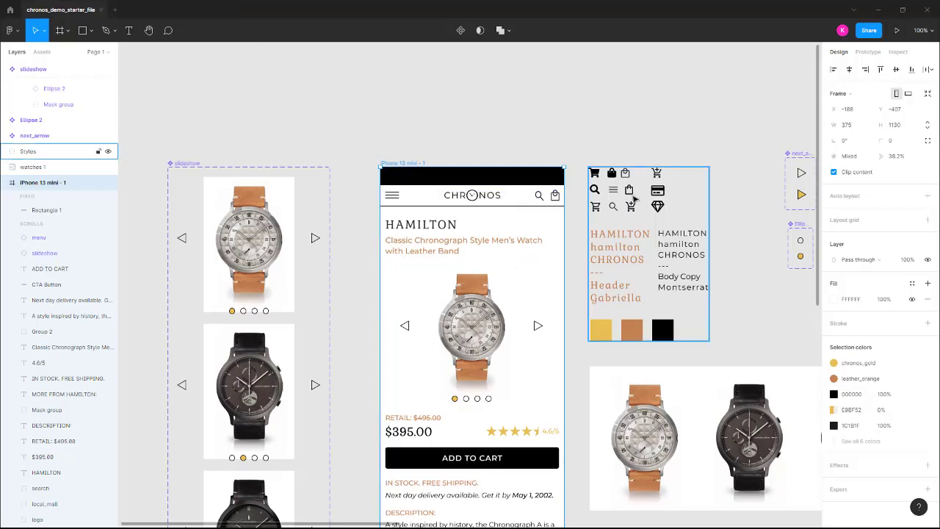
pyautogui.scroll(-2, 489, 147)
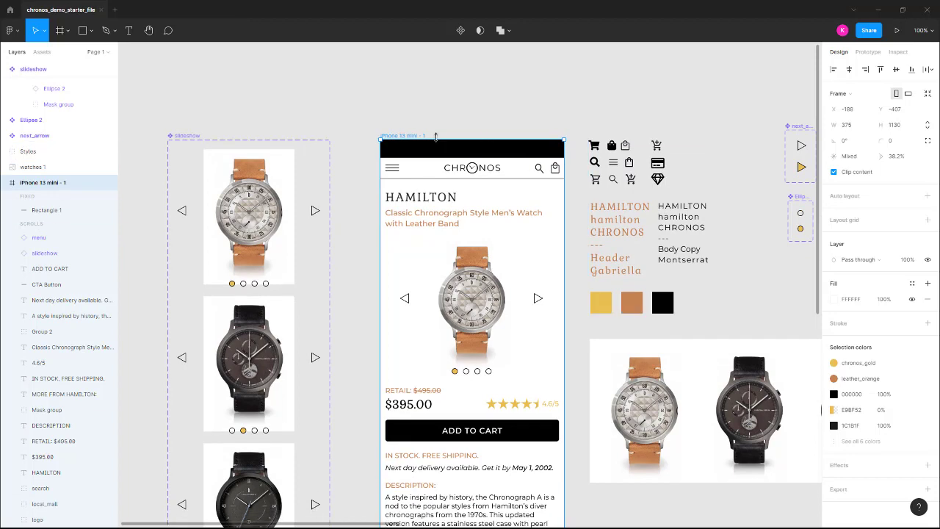
pyautogui.scroll(-1, 530, 128)
pyautogui.scroll(-3, 439, 109)
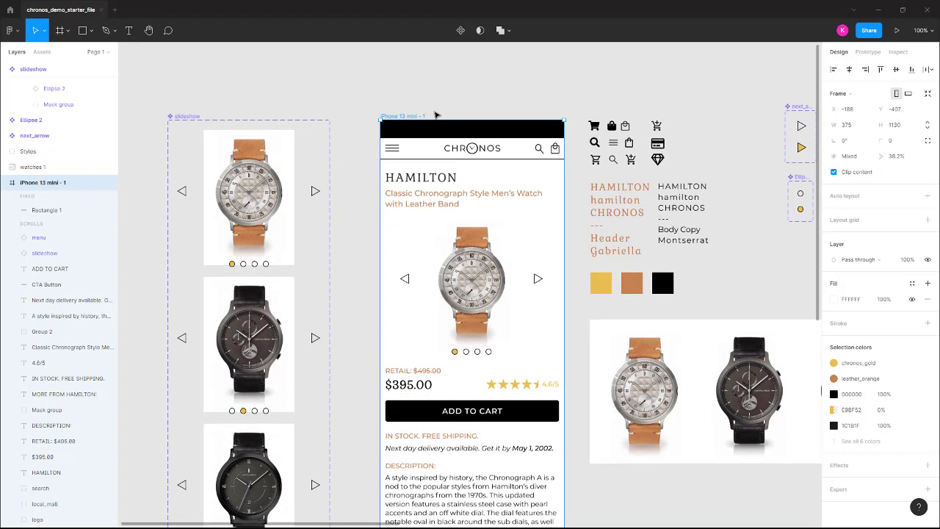